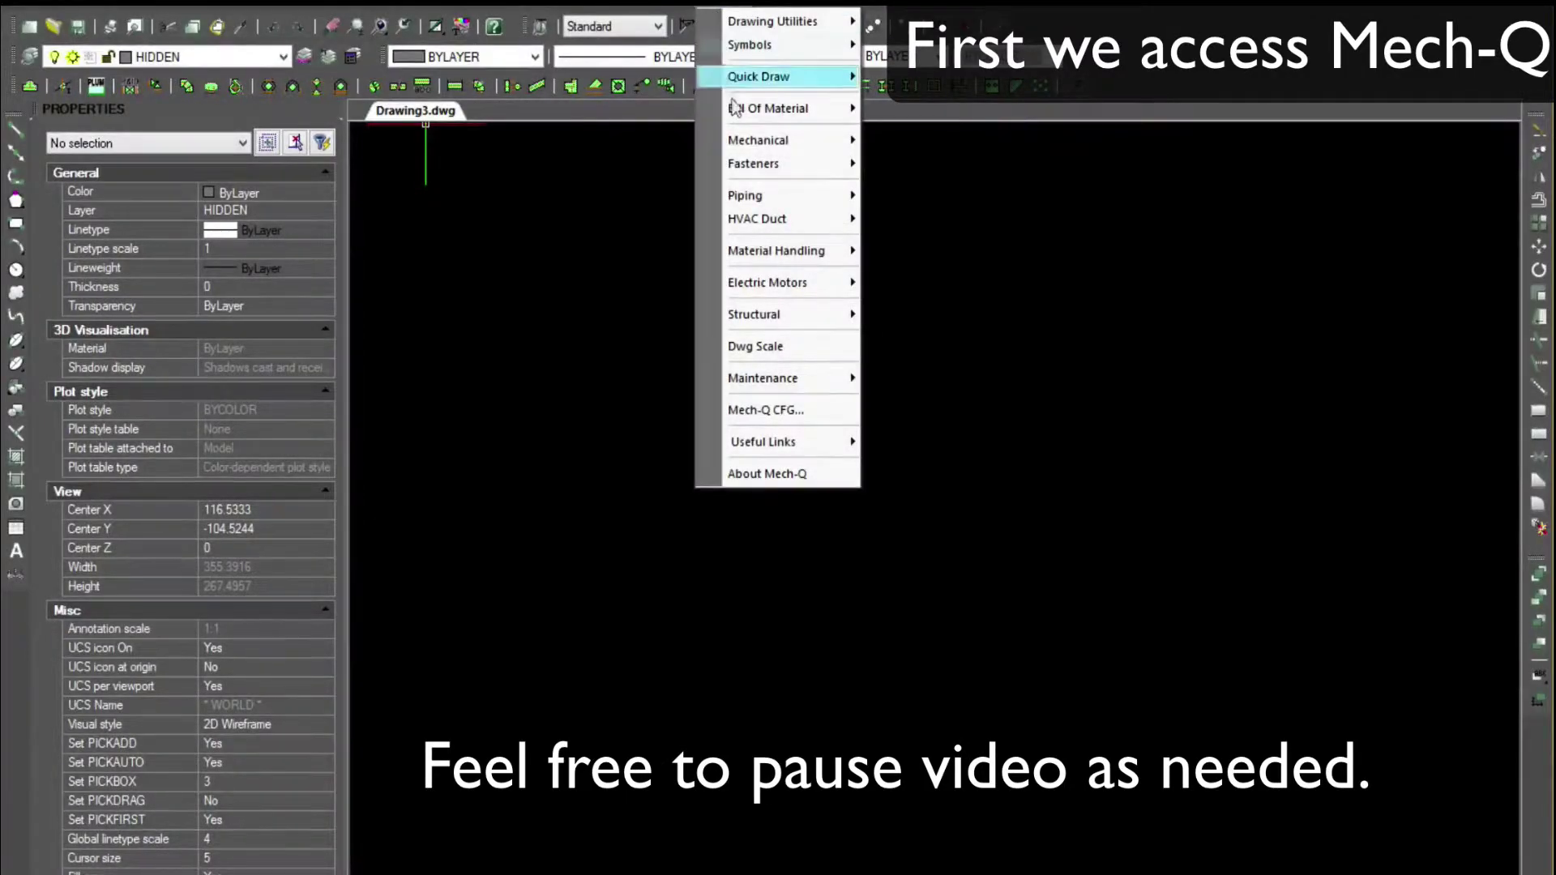
# - Bring up the Mech-Q Structural submenu to reach the Grid-ID tool
pyautogui.moveTo(810, 314)
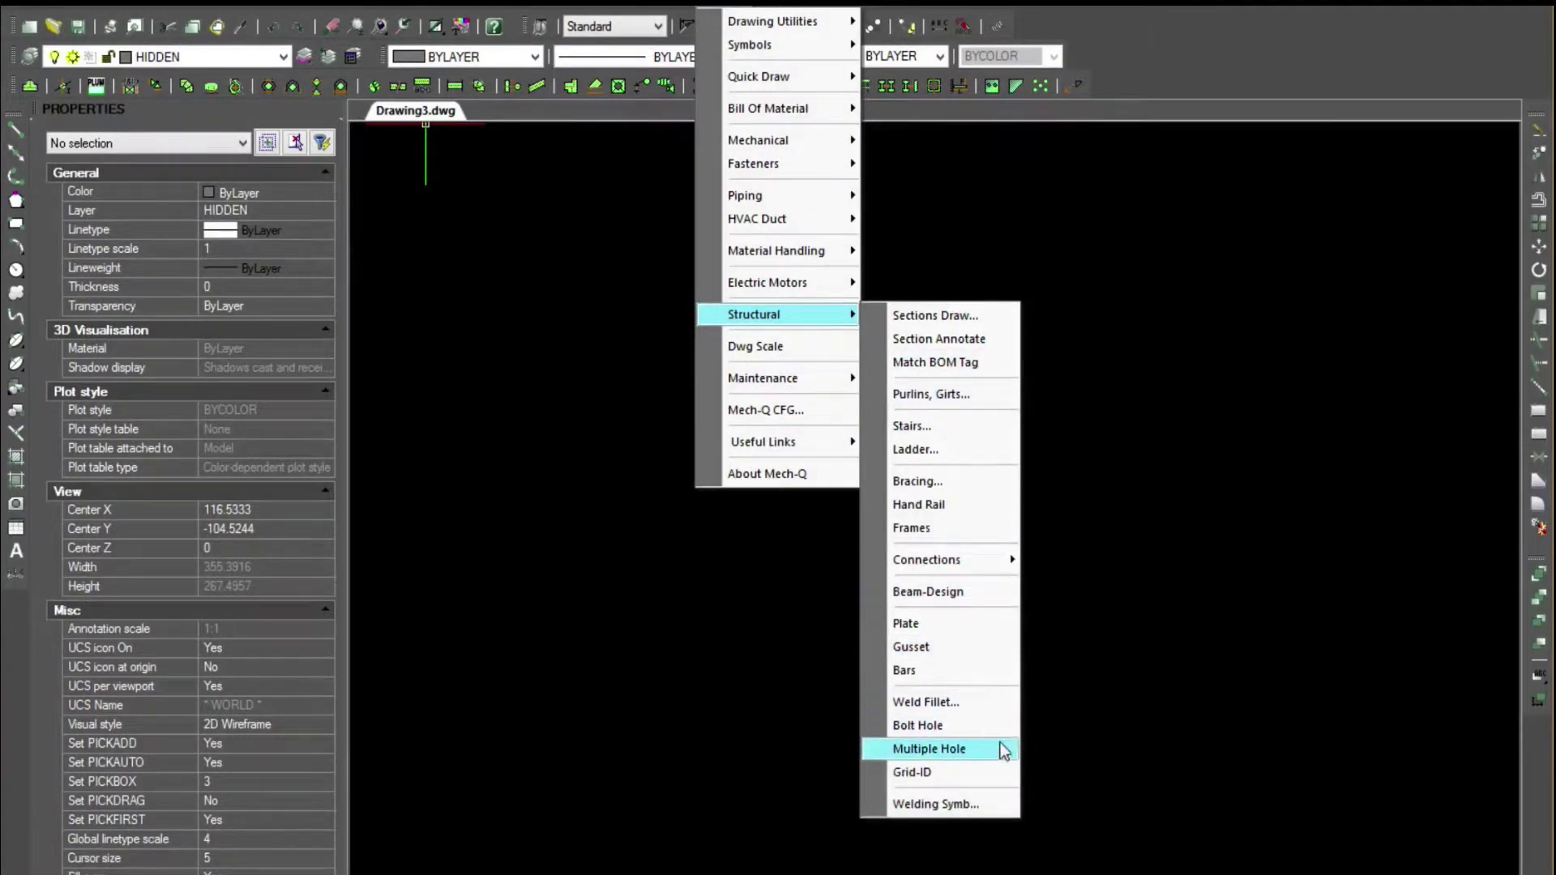
# - Place grid bubble A and draw a 144-unit vertical line down from its bottom
pyautogui.click(978, 771)
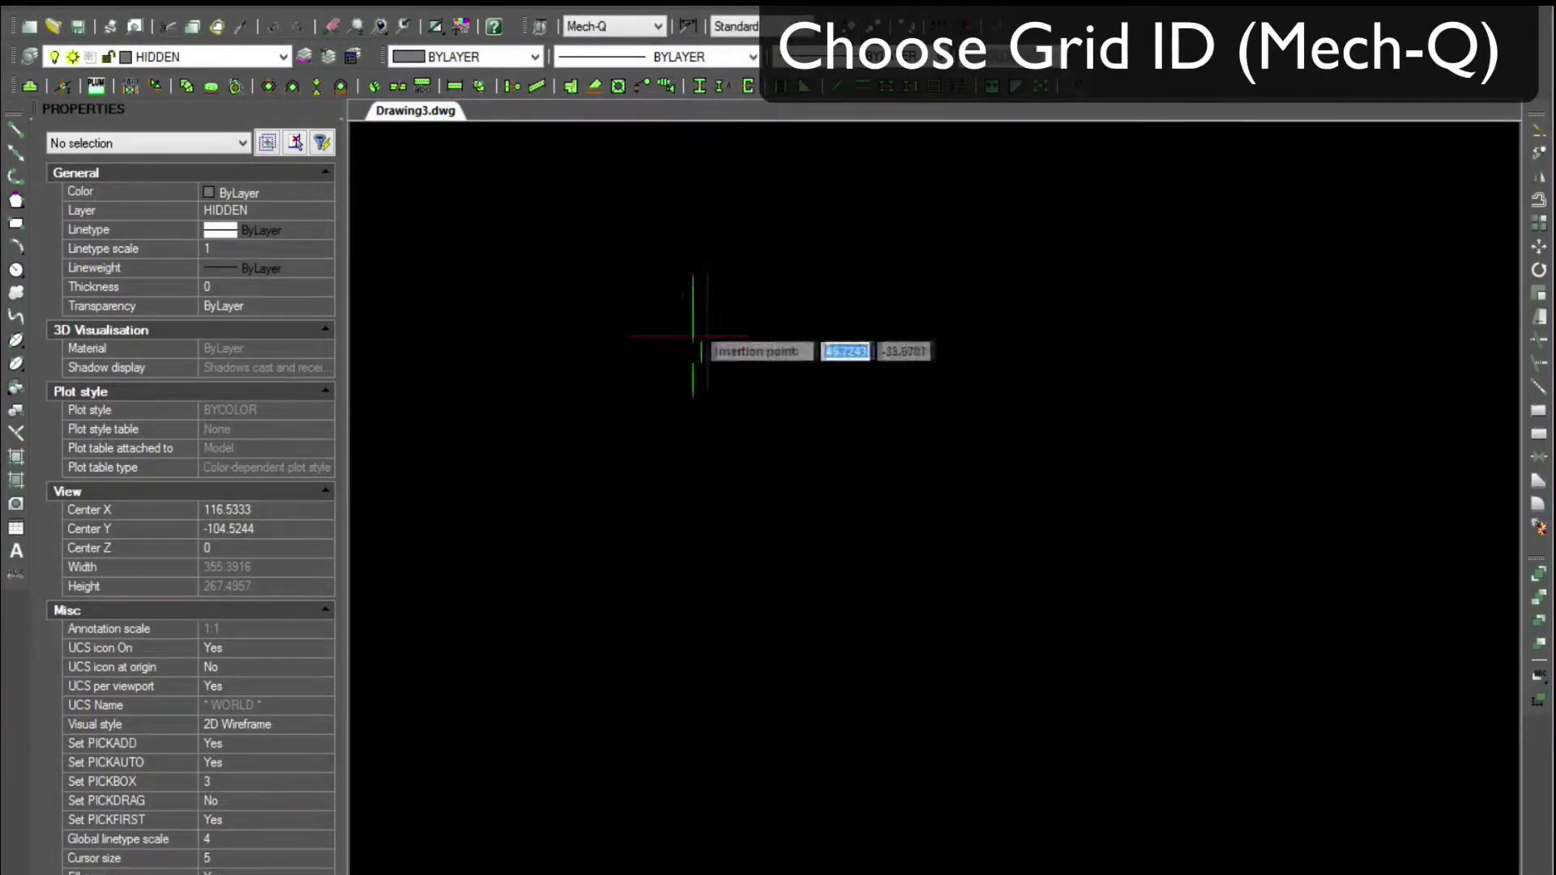
pyautogui.click(684, 306)
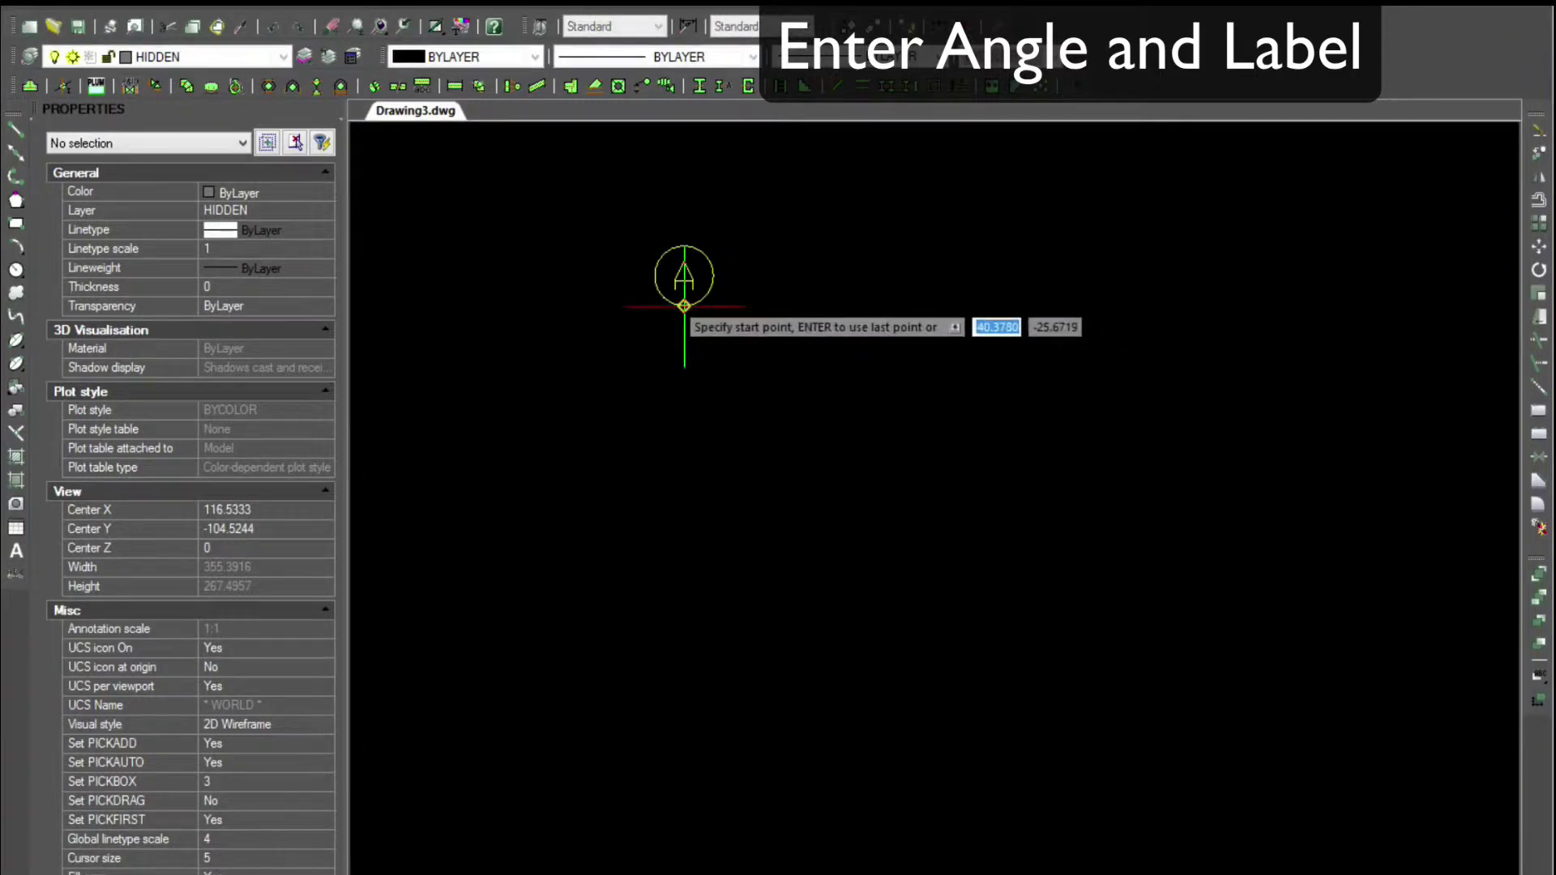
pyautogui.click(683, 307)
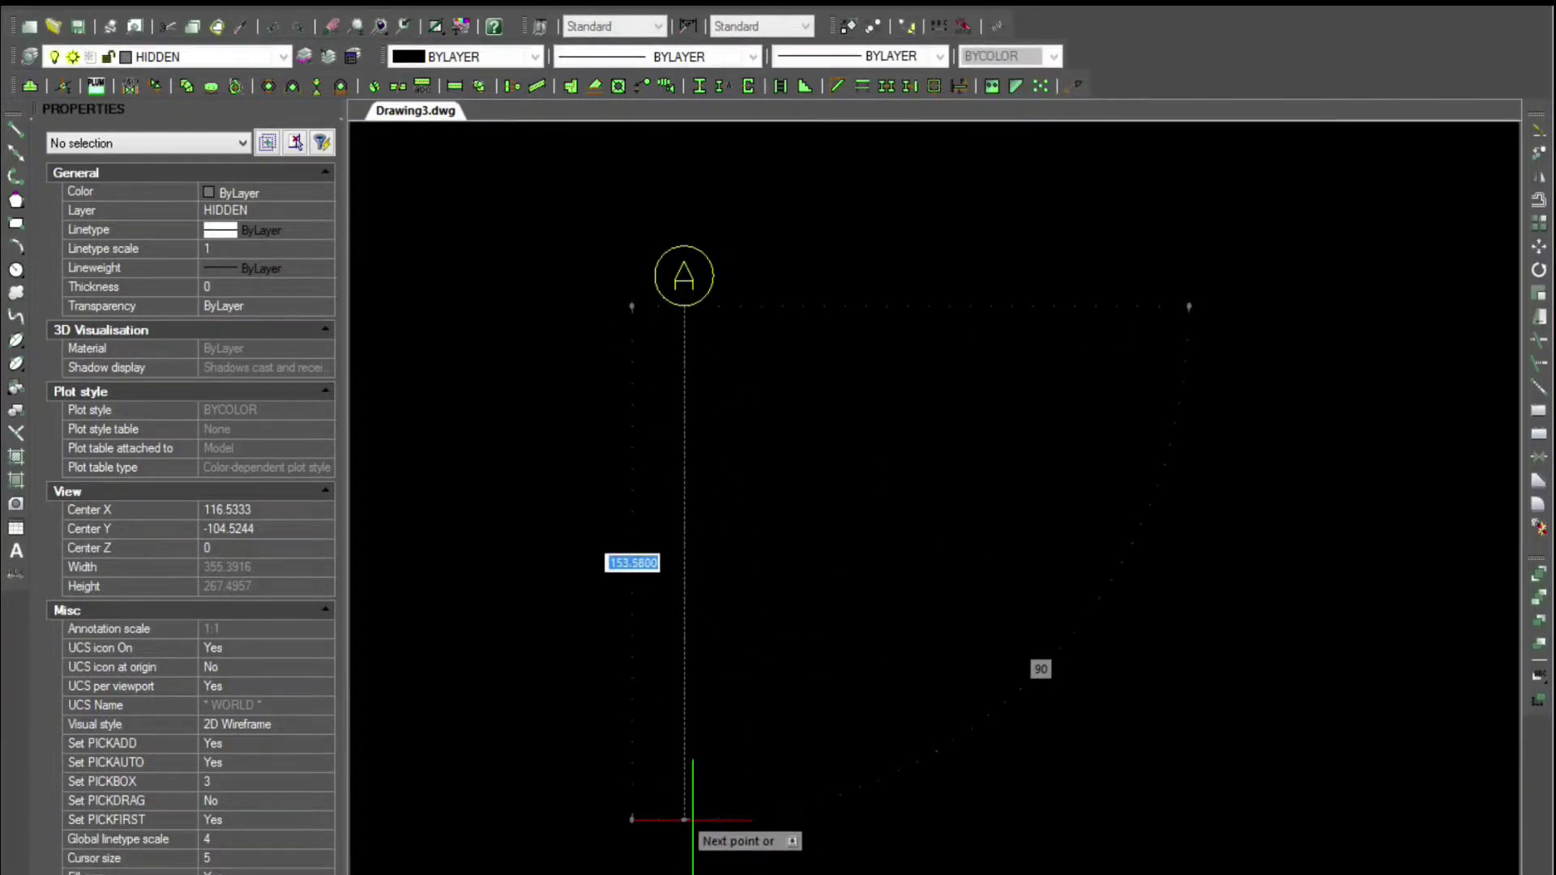
pyautogui.write('12')
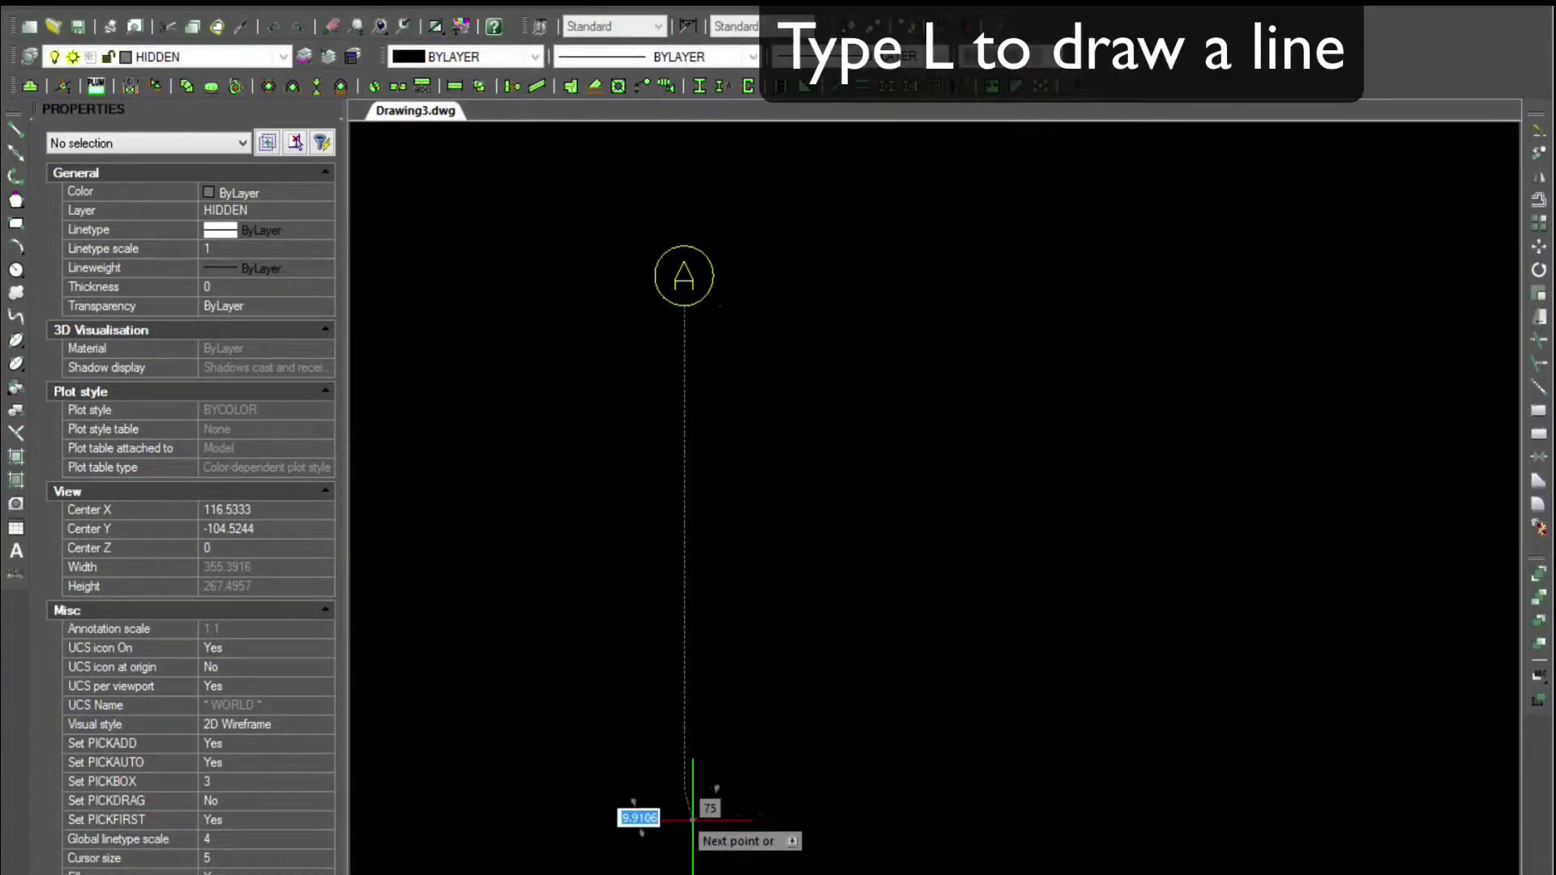
pyautogui.write('144')
pyautogui.press('Return')
pyautogui.press('Escape')
# - Put the new vertical grid line on the CENTER layer
pyautogui.click(685, 506)
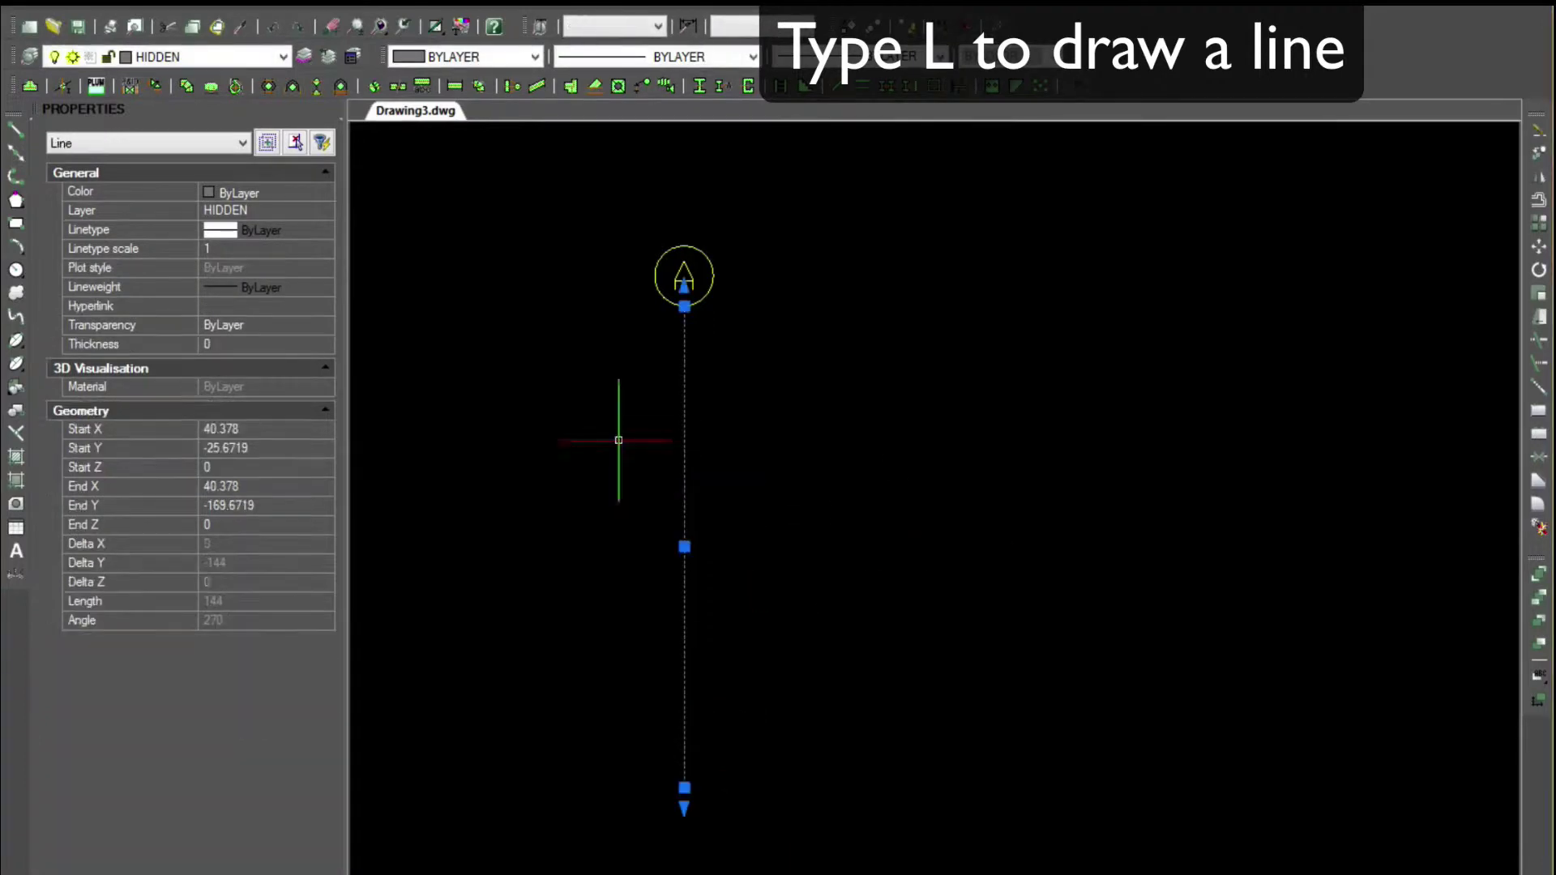
pyautogui.click(279, 56)
pyautogui.click(154, 97)
pyautogui.press('Escape')
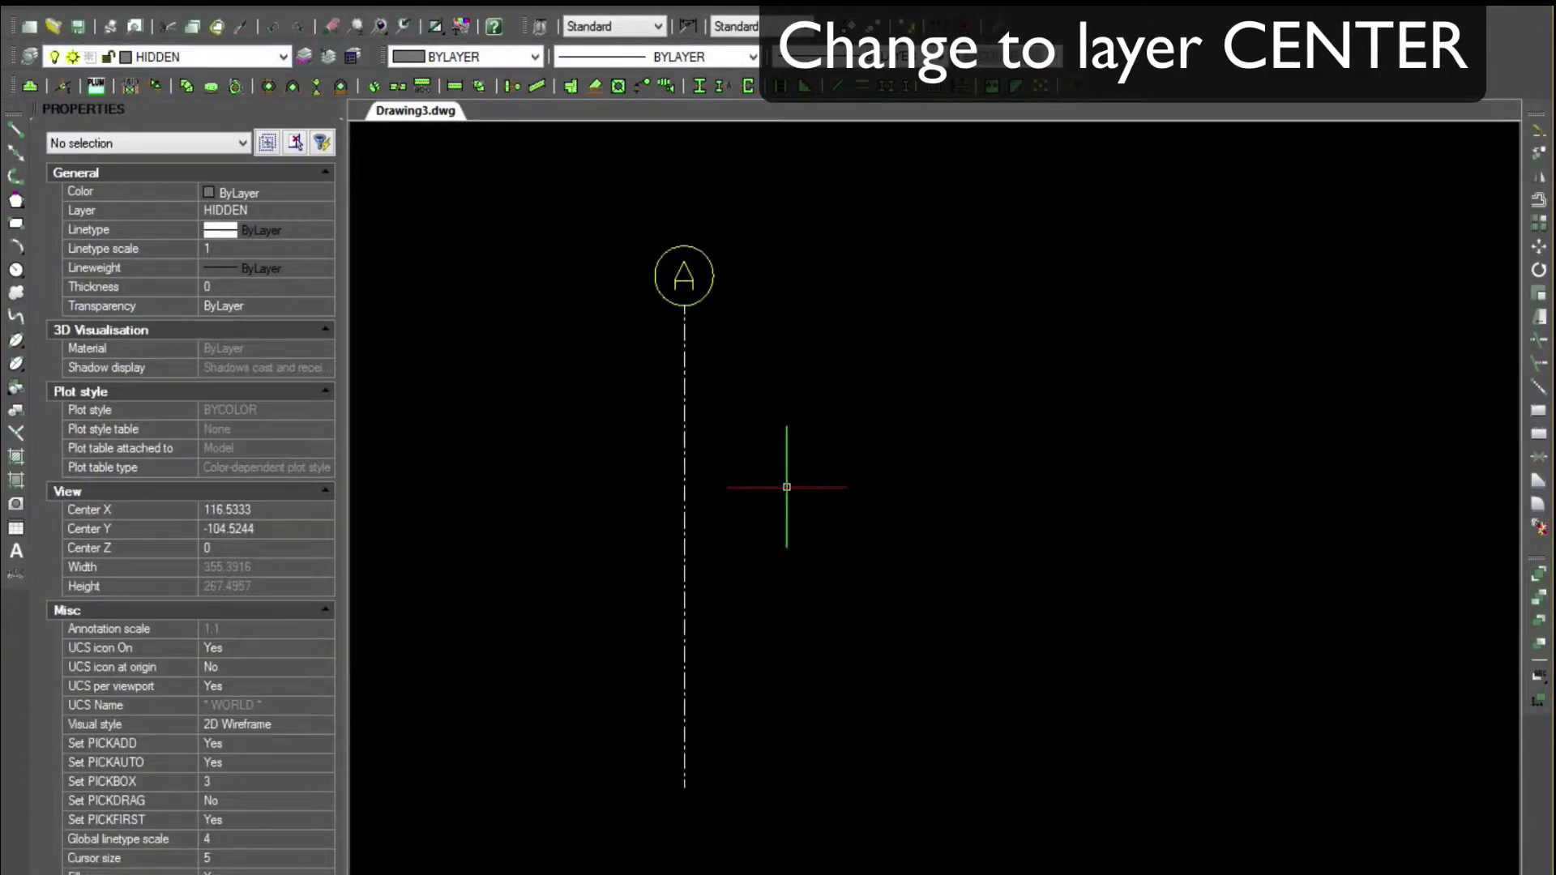
# - Duplicate bubble A and its vertical grid line to the right
pyautogui.click(738, 373)
pyautogui.click(633, 224)
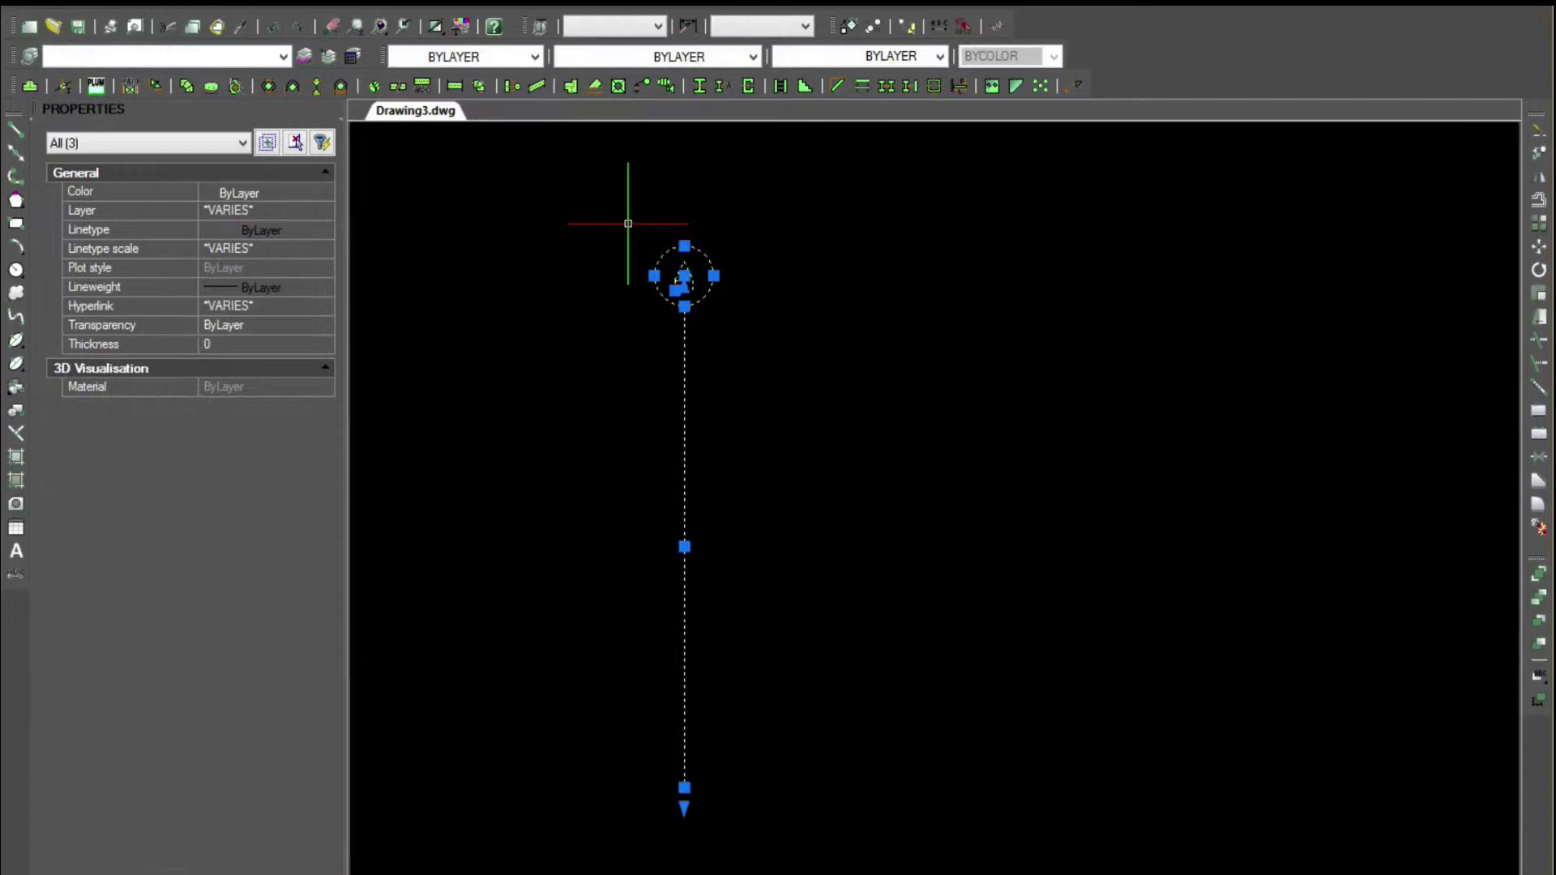
pyautogui.write('m')
pyautogui.press('Return')
pyautogui.click(640, 210)
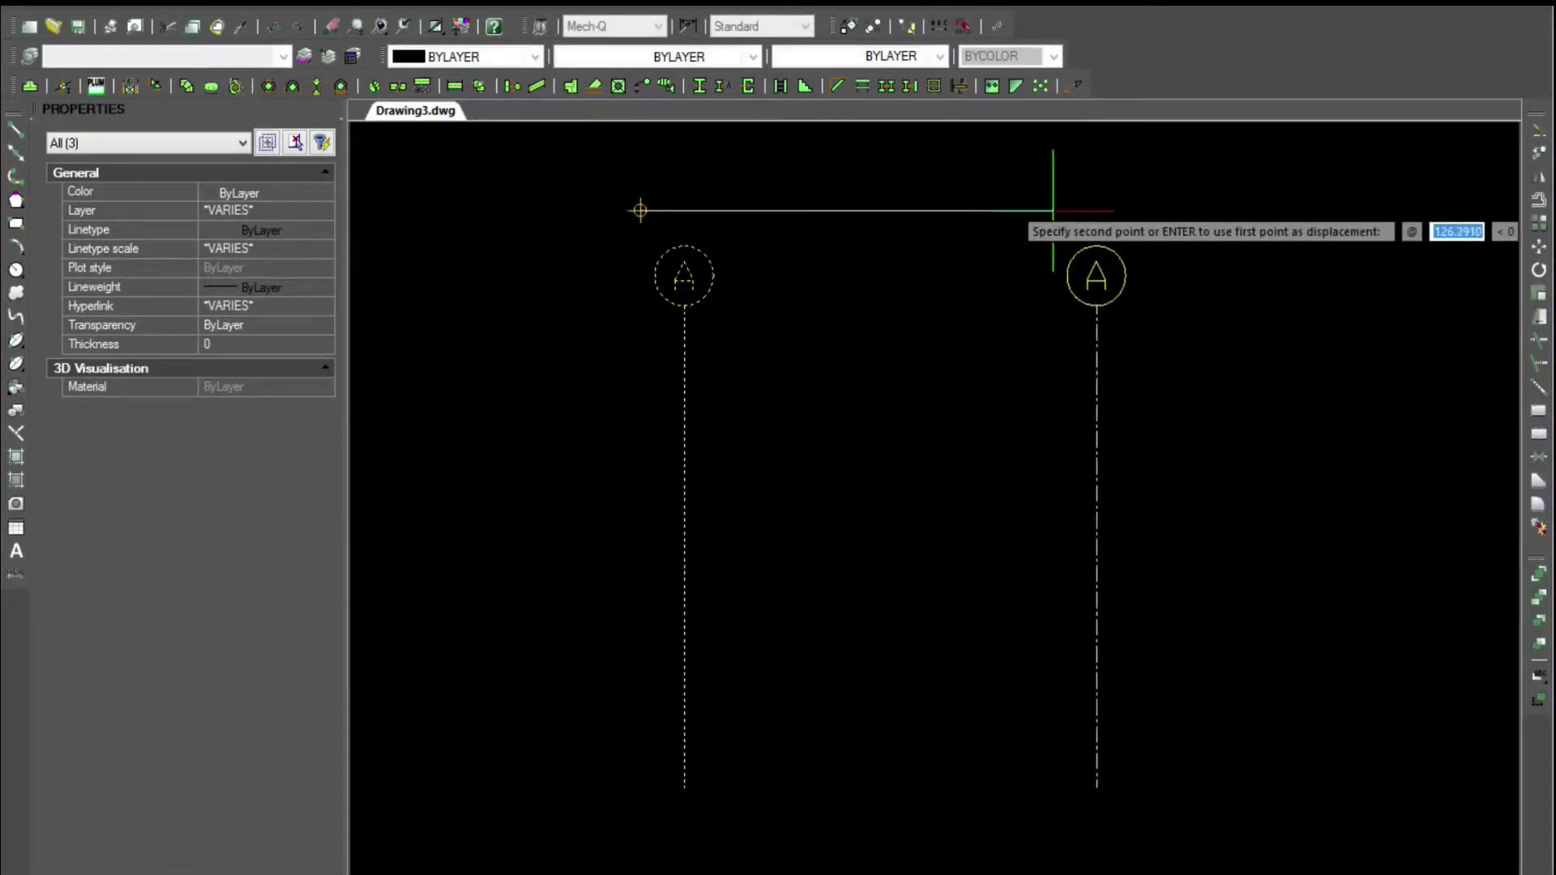
pyautogui.write('10')
pyautogui.press('Return')
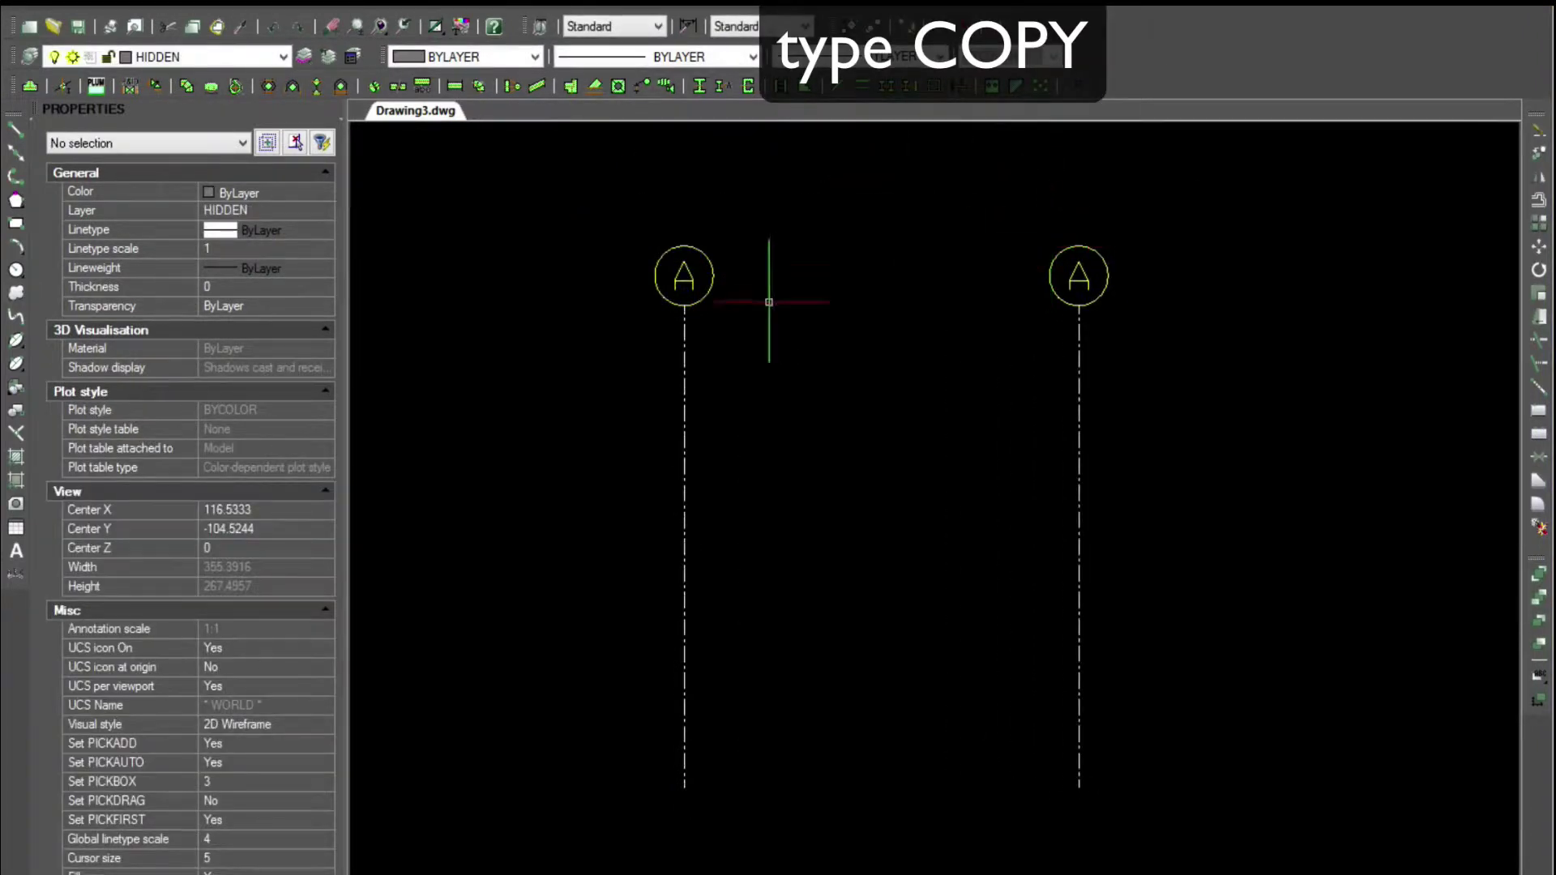
# - Copy the left bubble down and to the left, then start a line at its edge
pyautogui.click(623, 236)
pyautogui.click(754, 333)
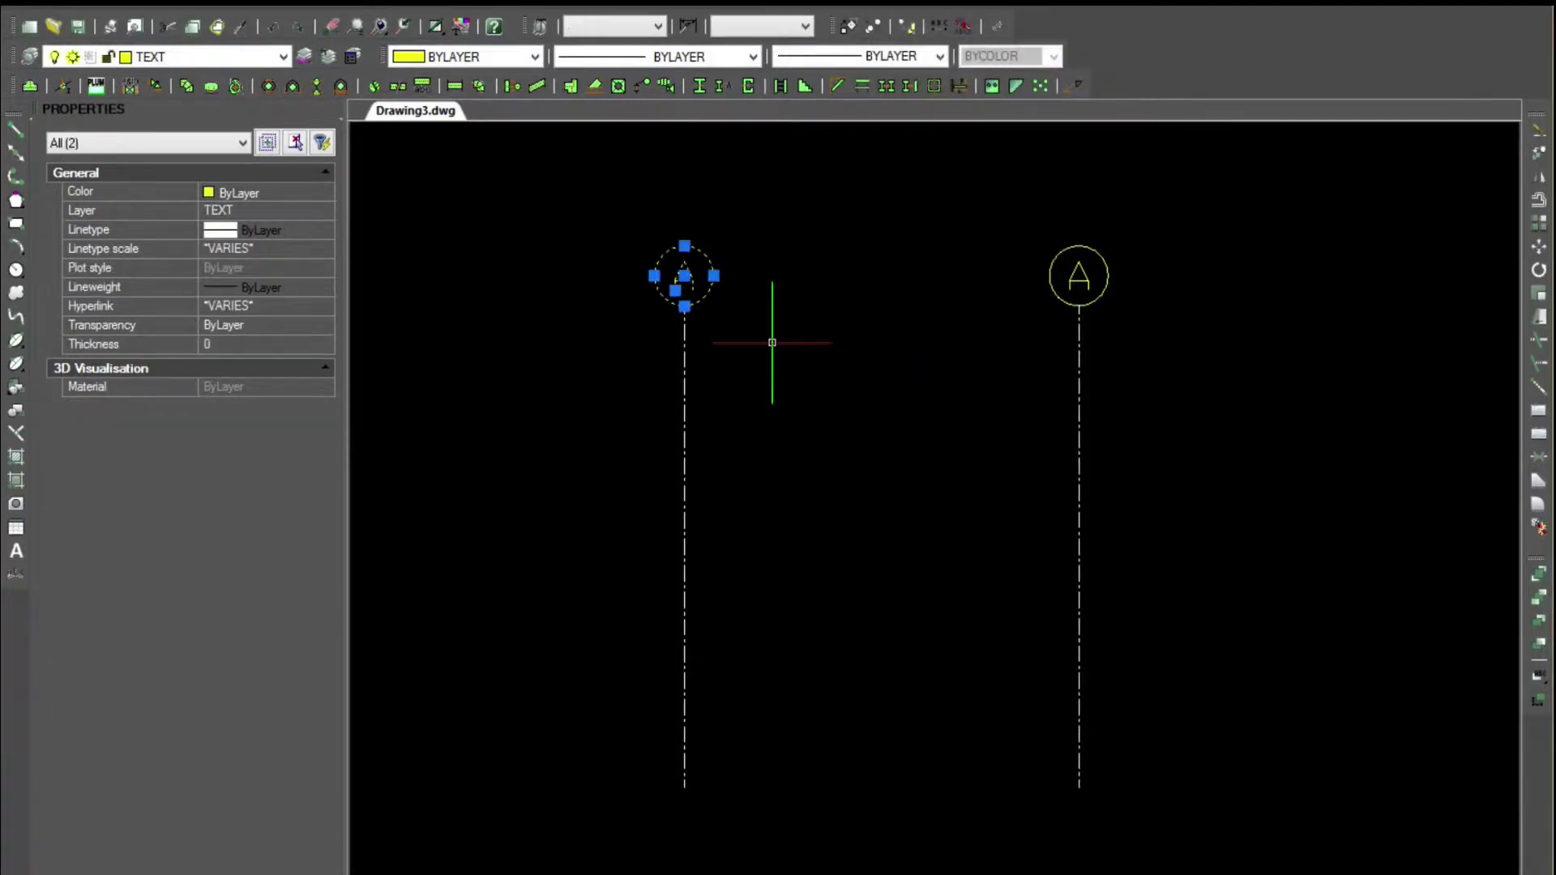
pyautogui.write('COPY')
pyautogui.press('Return')
pyautogui.click(769, 342)
pyautogui.click(594, 544)
pyautogui.press('Return')
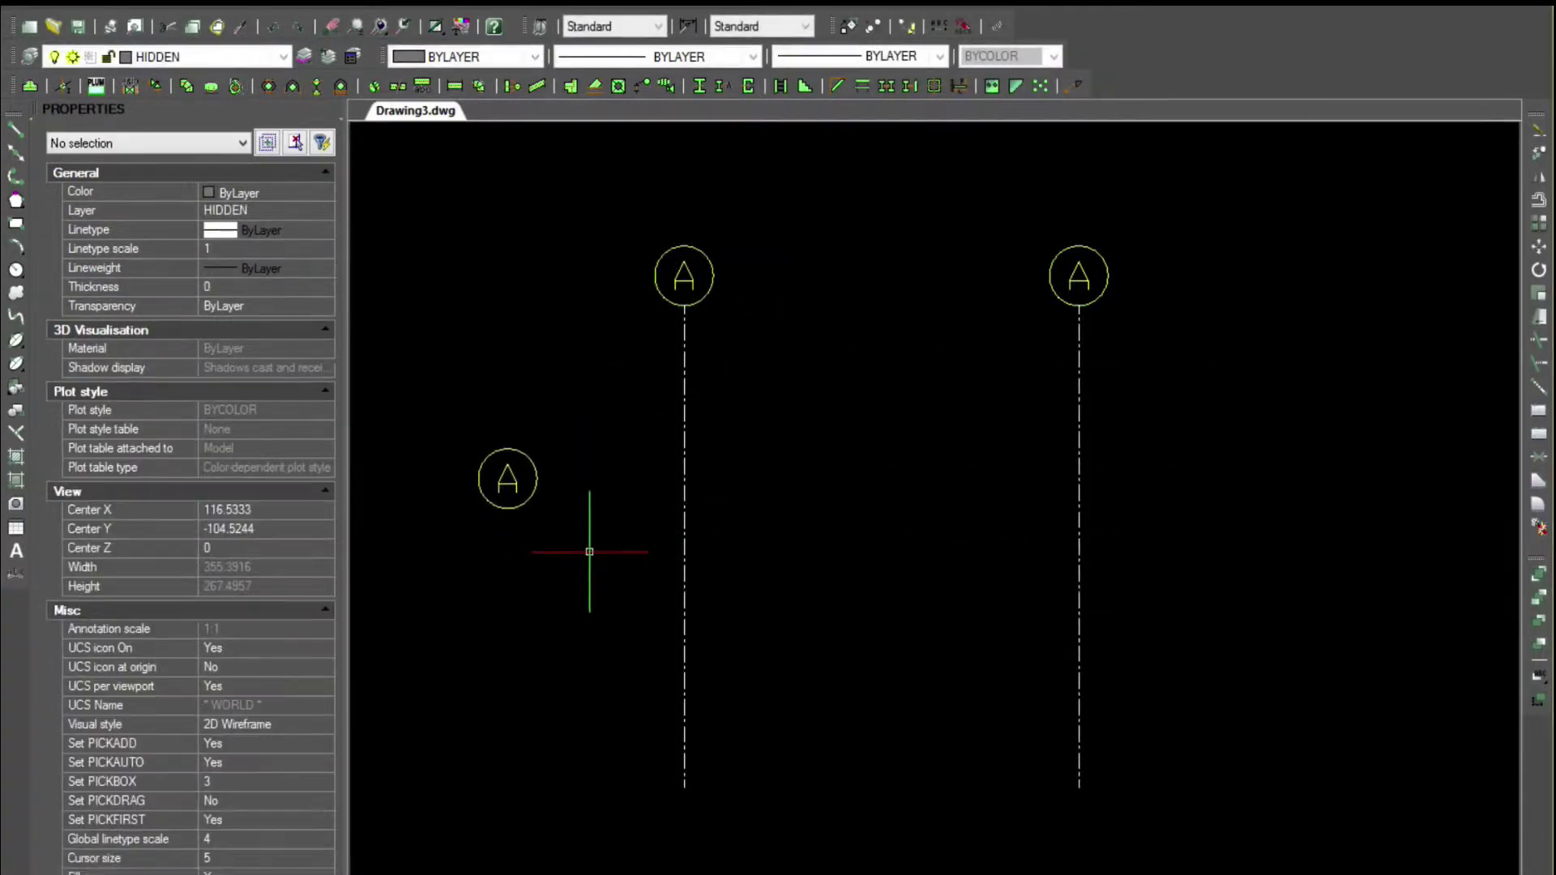
pyautogui.write('l')
pyautogui.press('Return')
pyautogui.click(537, 479)
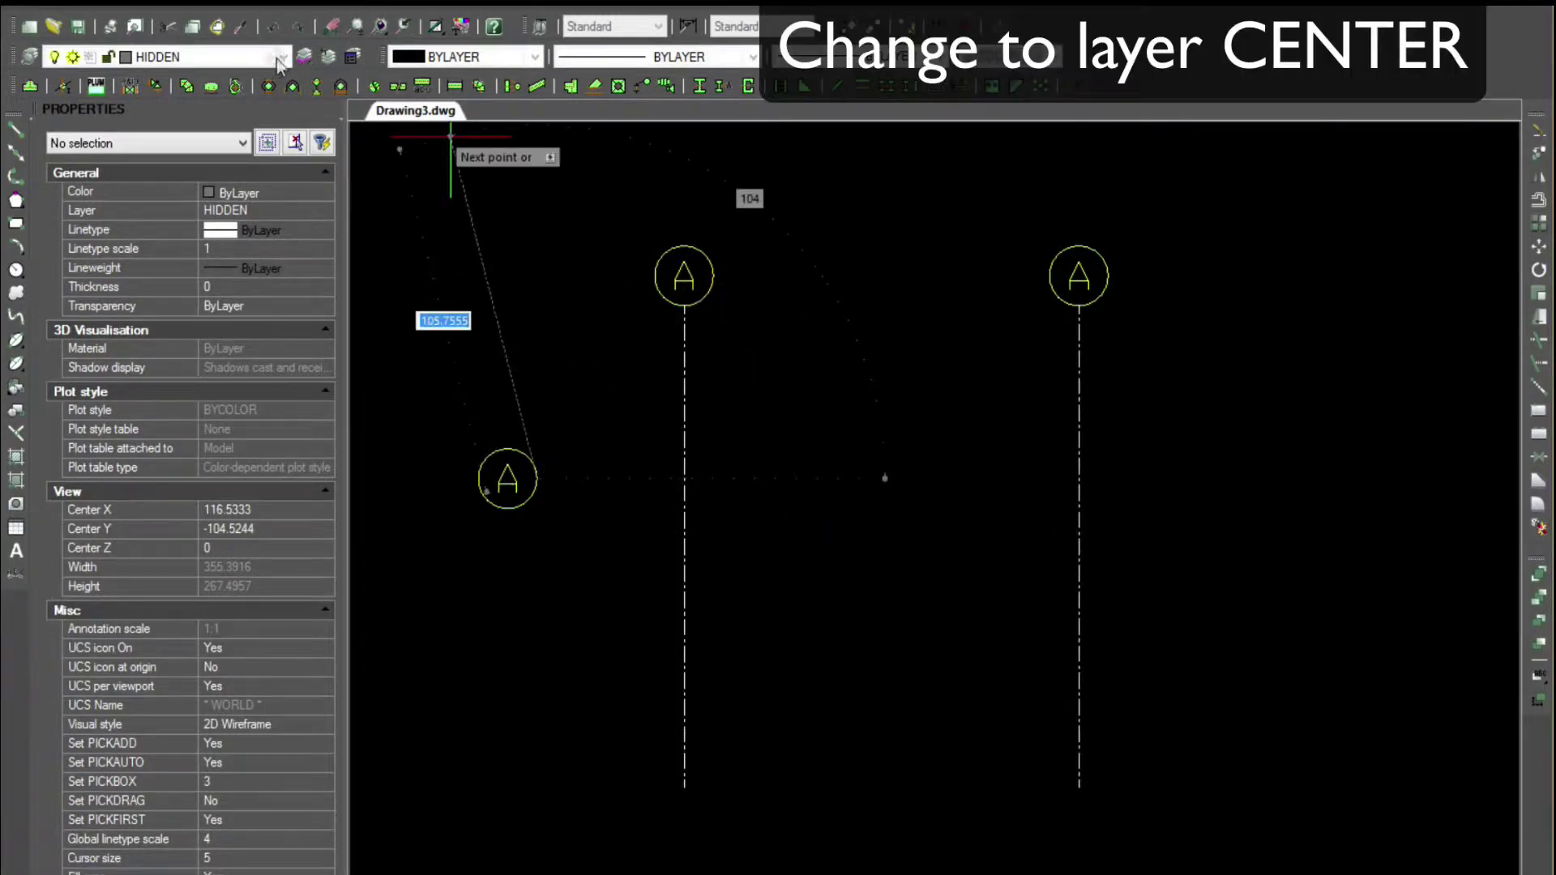
# - Make CENTER the current layer and draw a horizontal grid line from the left bubble past the right grid line
pyautogui.click(284, 55)
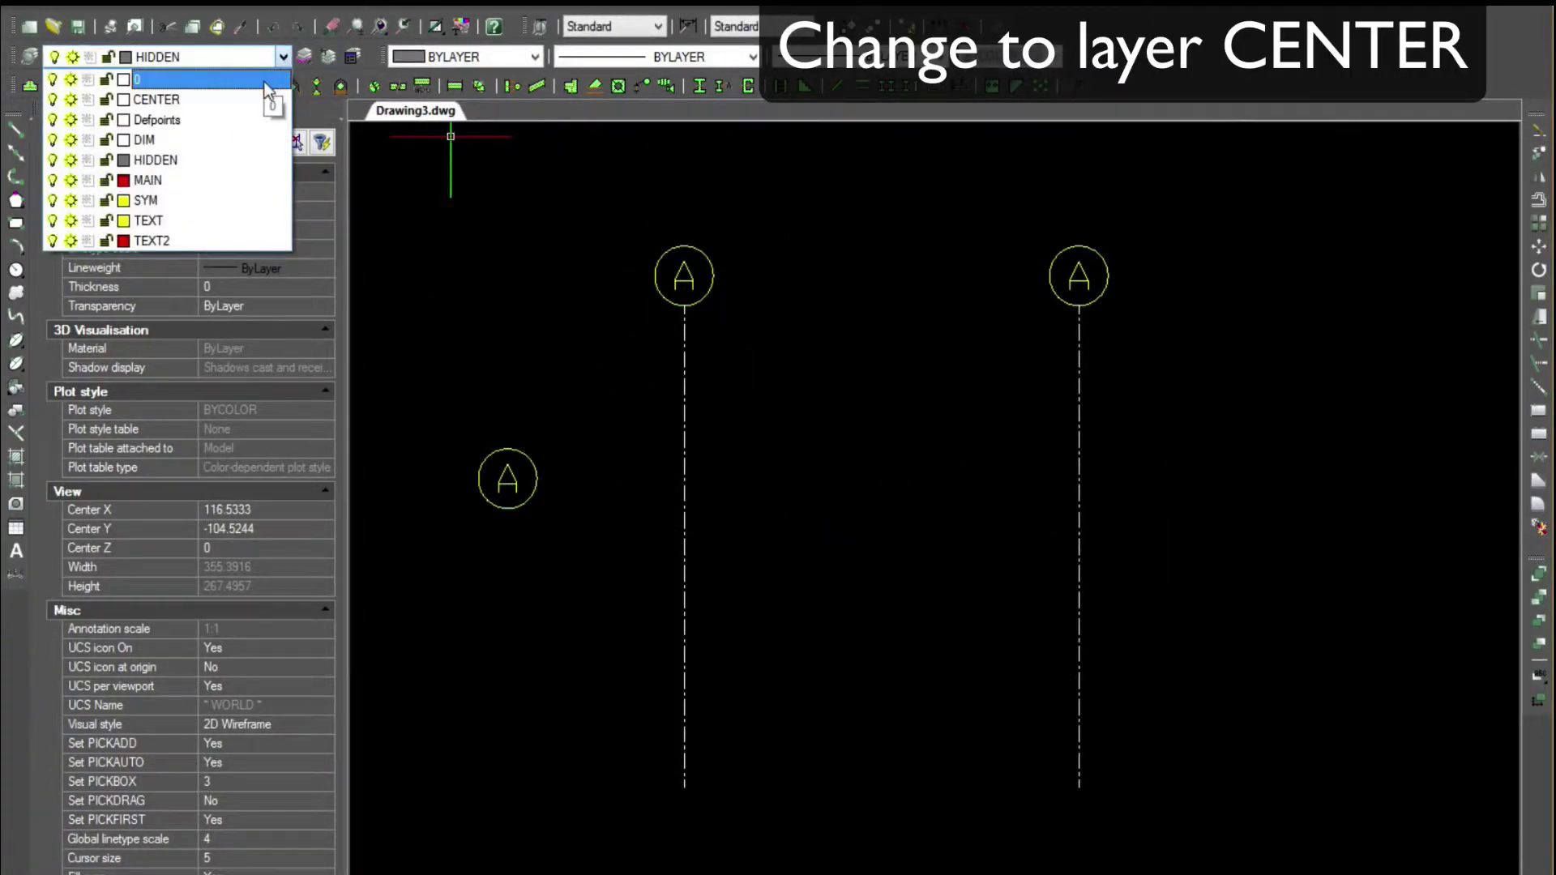
pyautogui.click(243, 99)
pyautogui.press('Return')
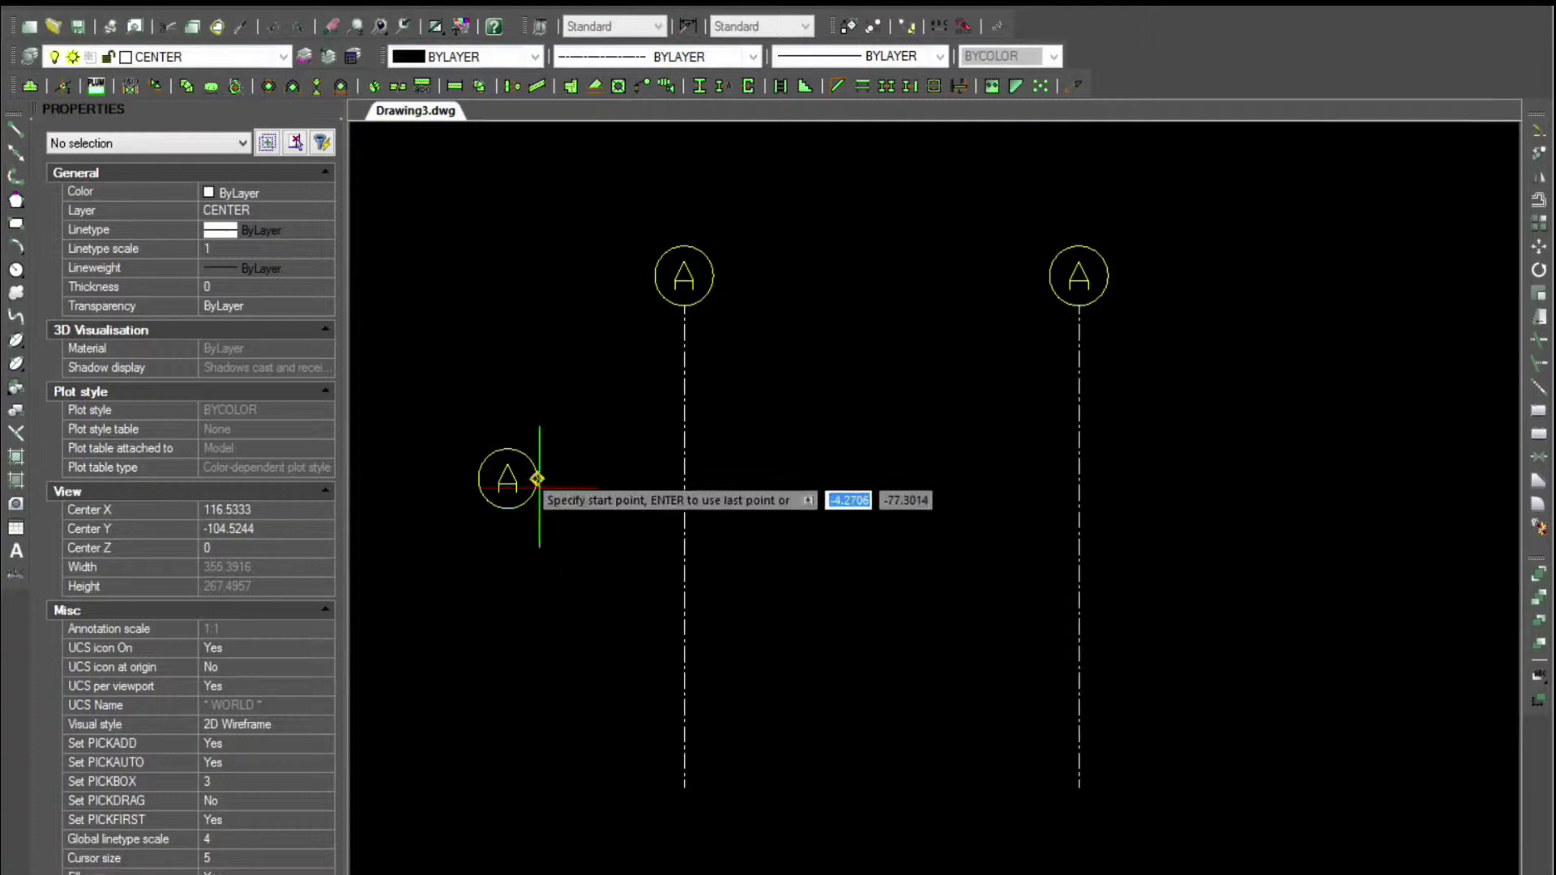
pyautogui.click(537, 479)
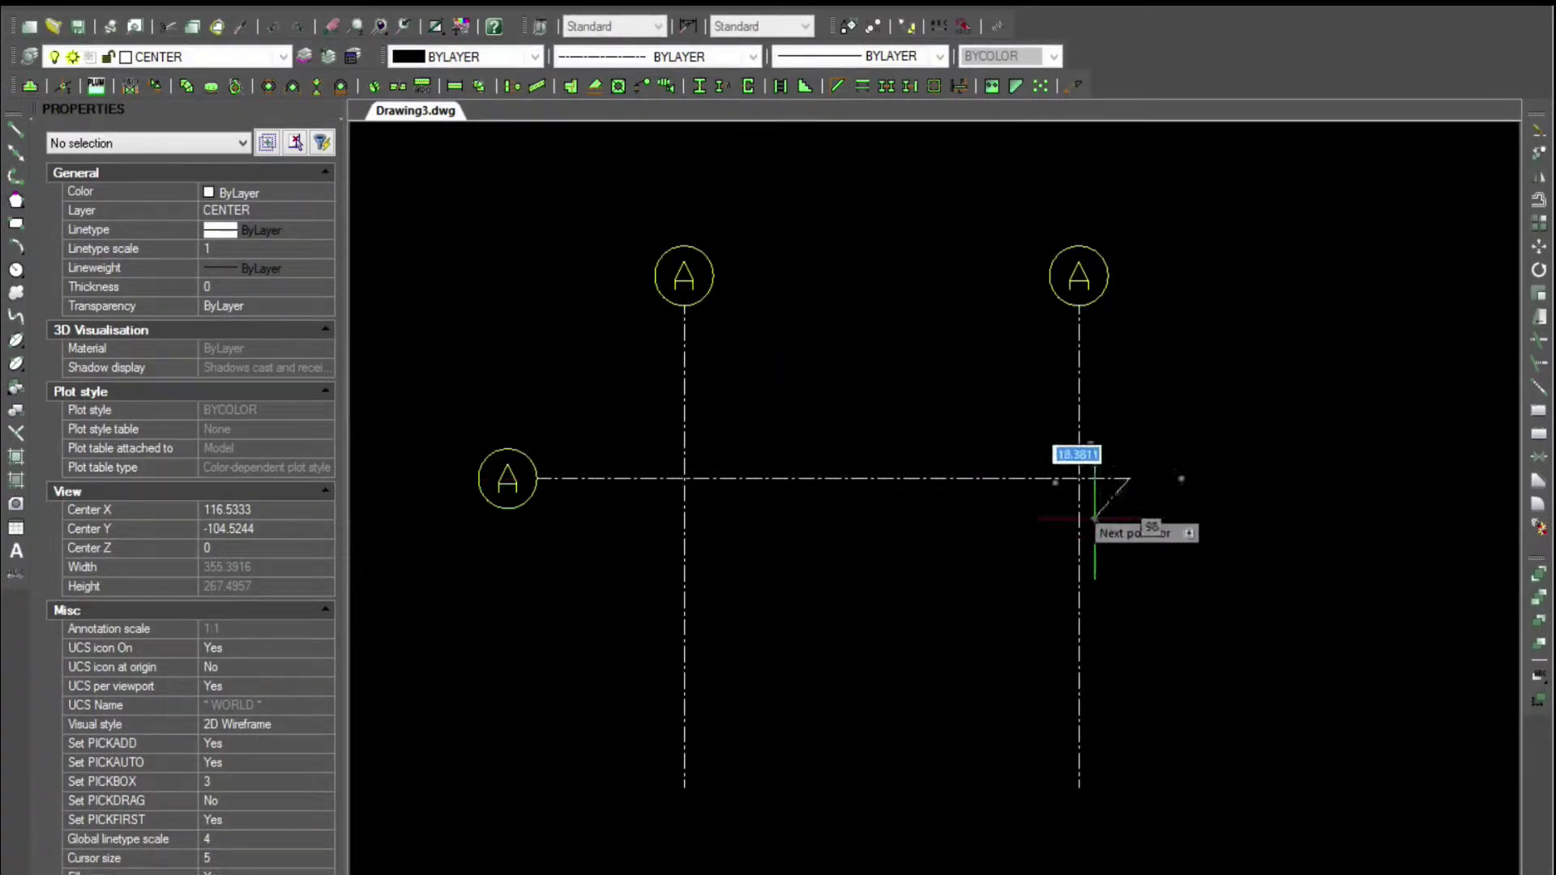
pyautogui.click(1128, 479)
pyautogui.press('Return')
# - Copy the left bubble and horizontal grid line 8' downward
pyautogui.click(624, 555)
pyautogui.click(516, 456)
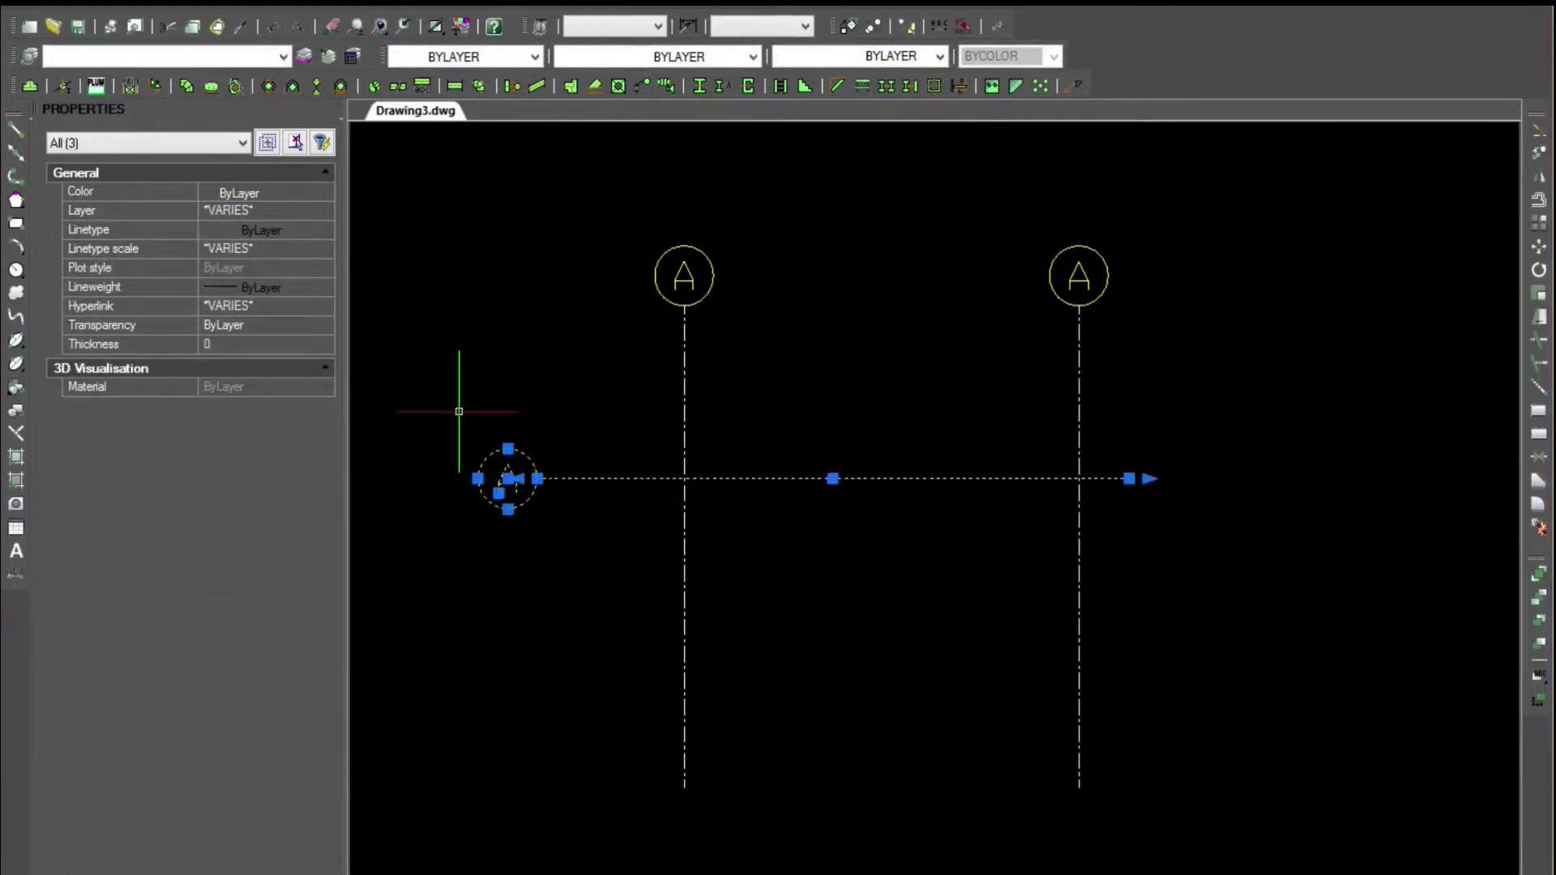
pyautogui.write('copy')
pyautogui.press('Return')
pyautogui.click(459, 411)
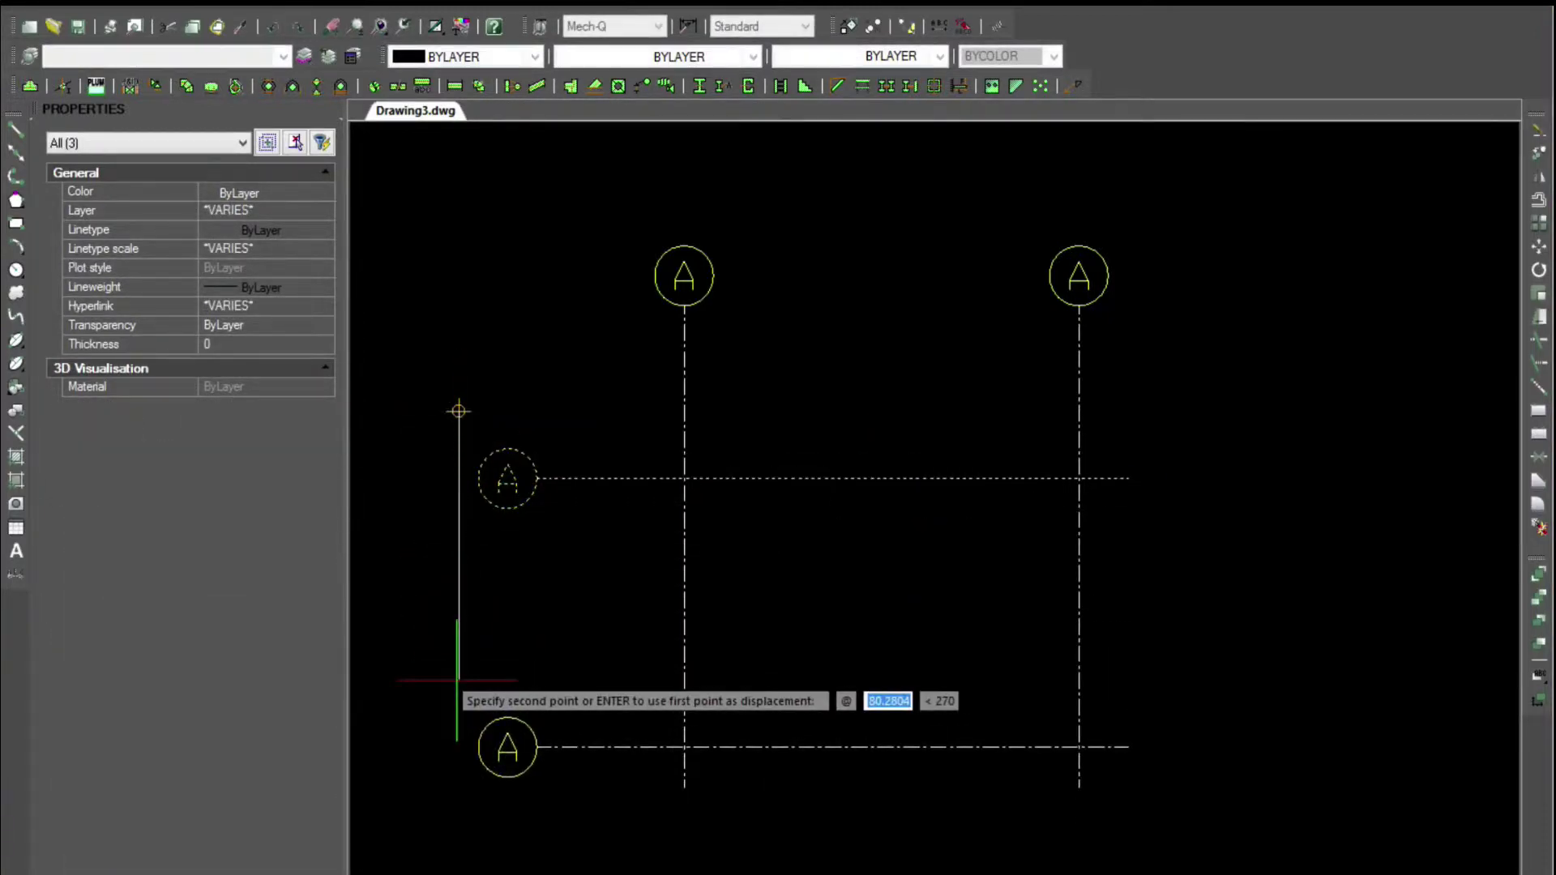
pyautogui.write("8'")
pyautogui.press('Return')
# - Stretch the lower ends of both vertical grid lines downward past the new line
pyautogui.write('s')
pyautogui.press('Return')
pyautogui.click(1151, 794)
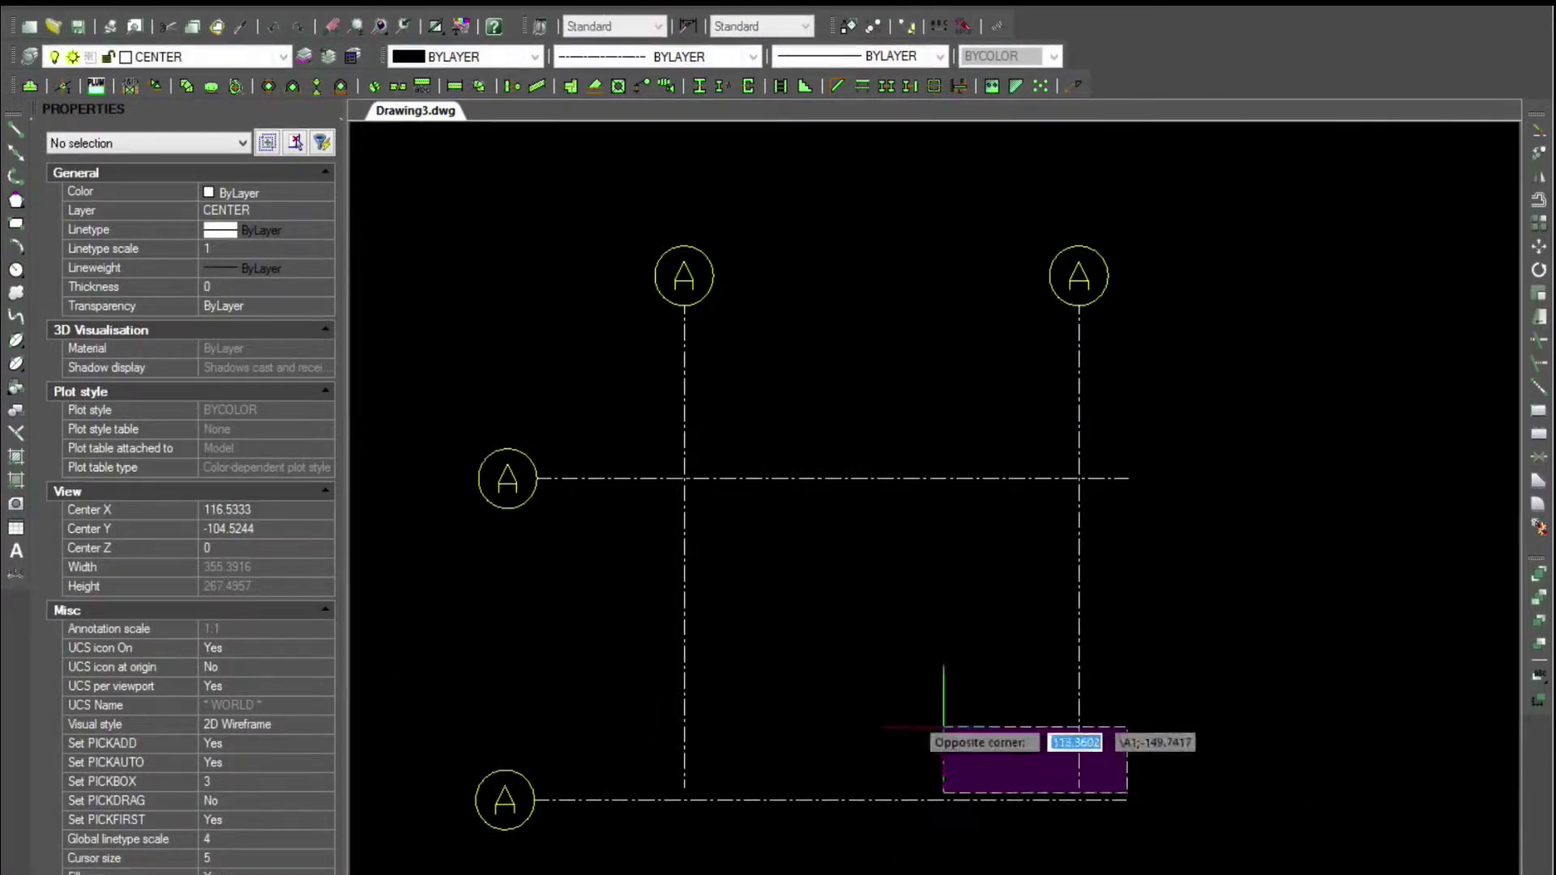
pyautogui.click(661, 639)
pyautogui.press('Return')
pyautogui.click(619, 632)
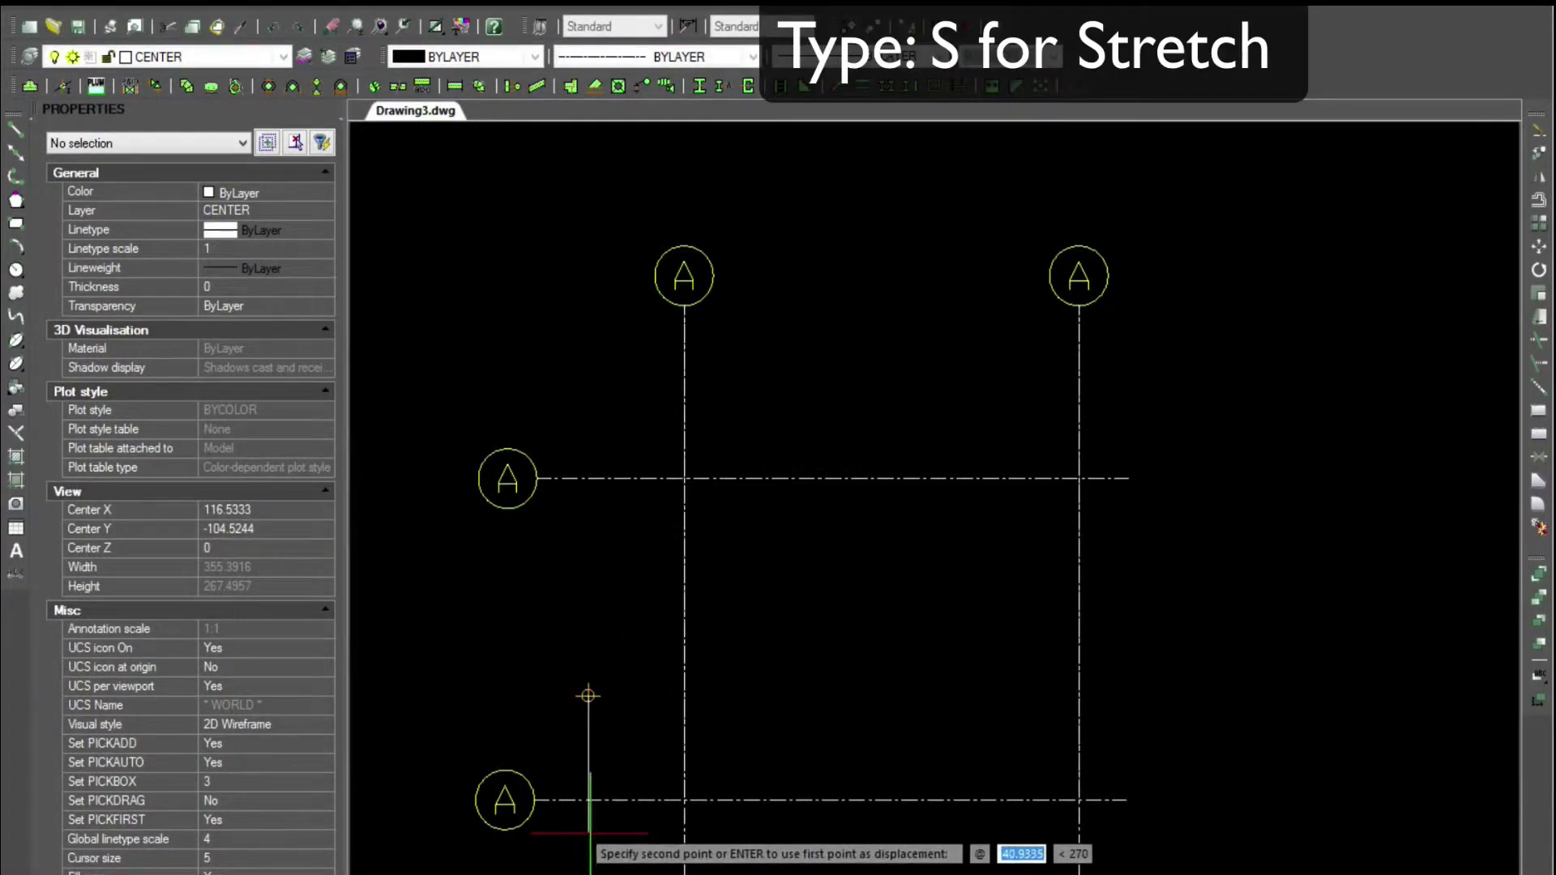
pyautogui.click(589, 835)
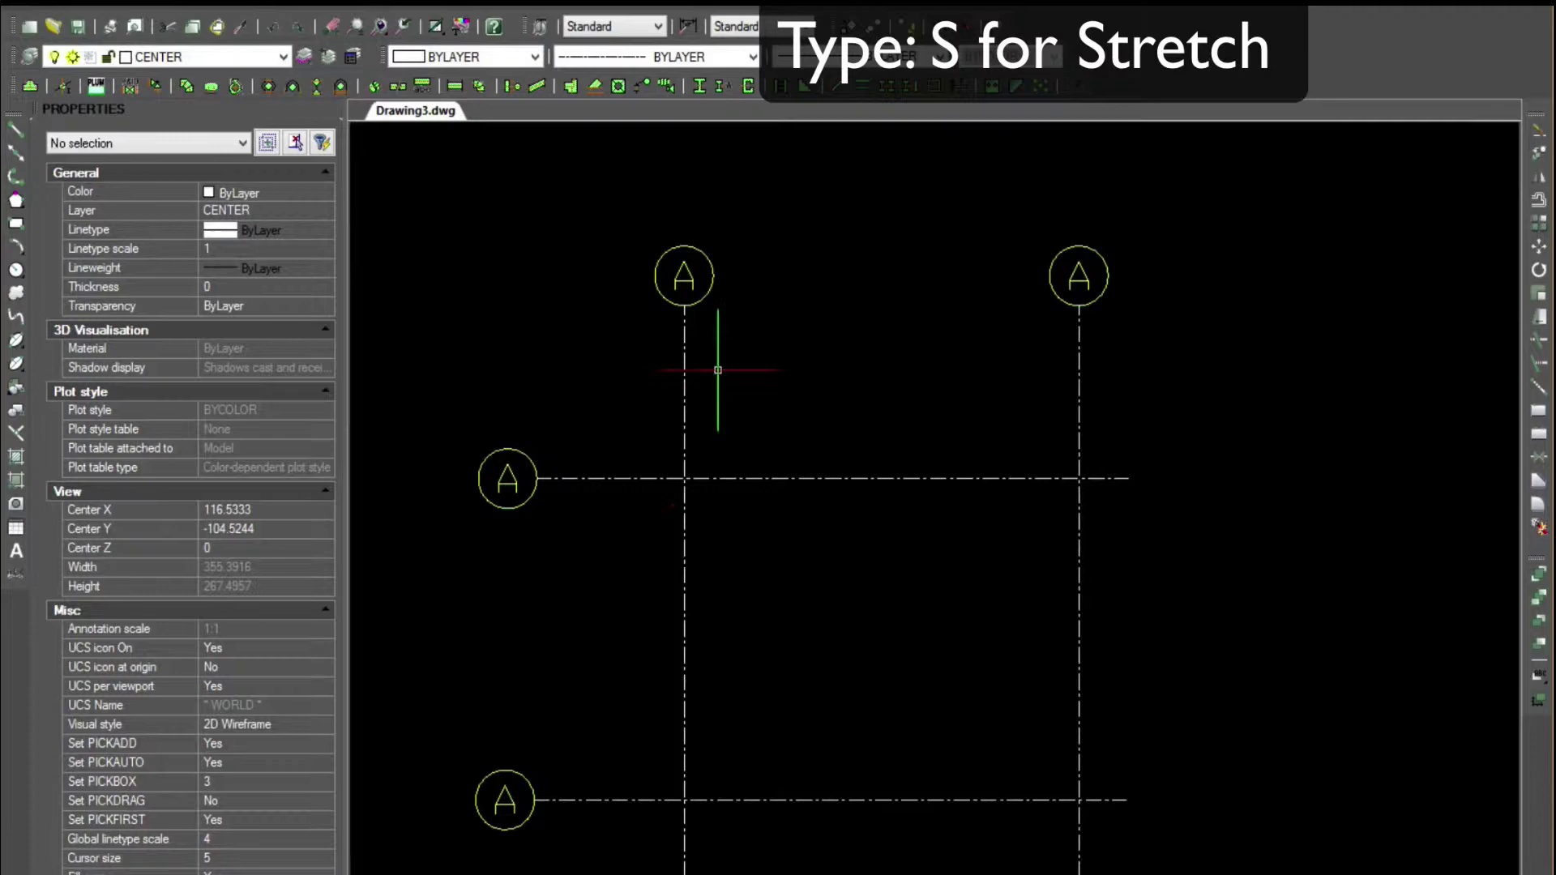
# - Relabel the top-right bubble B and the two left bubbles 1 and 2
pyautogui.doubleClick(1075, 275)
pyautogui.write('B')
pyautogui.press('Return')
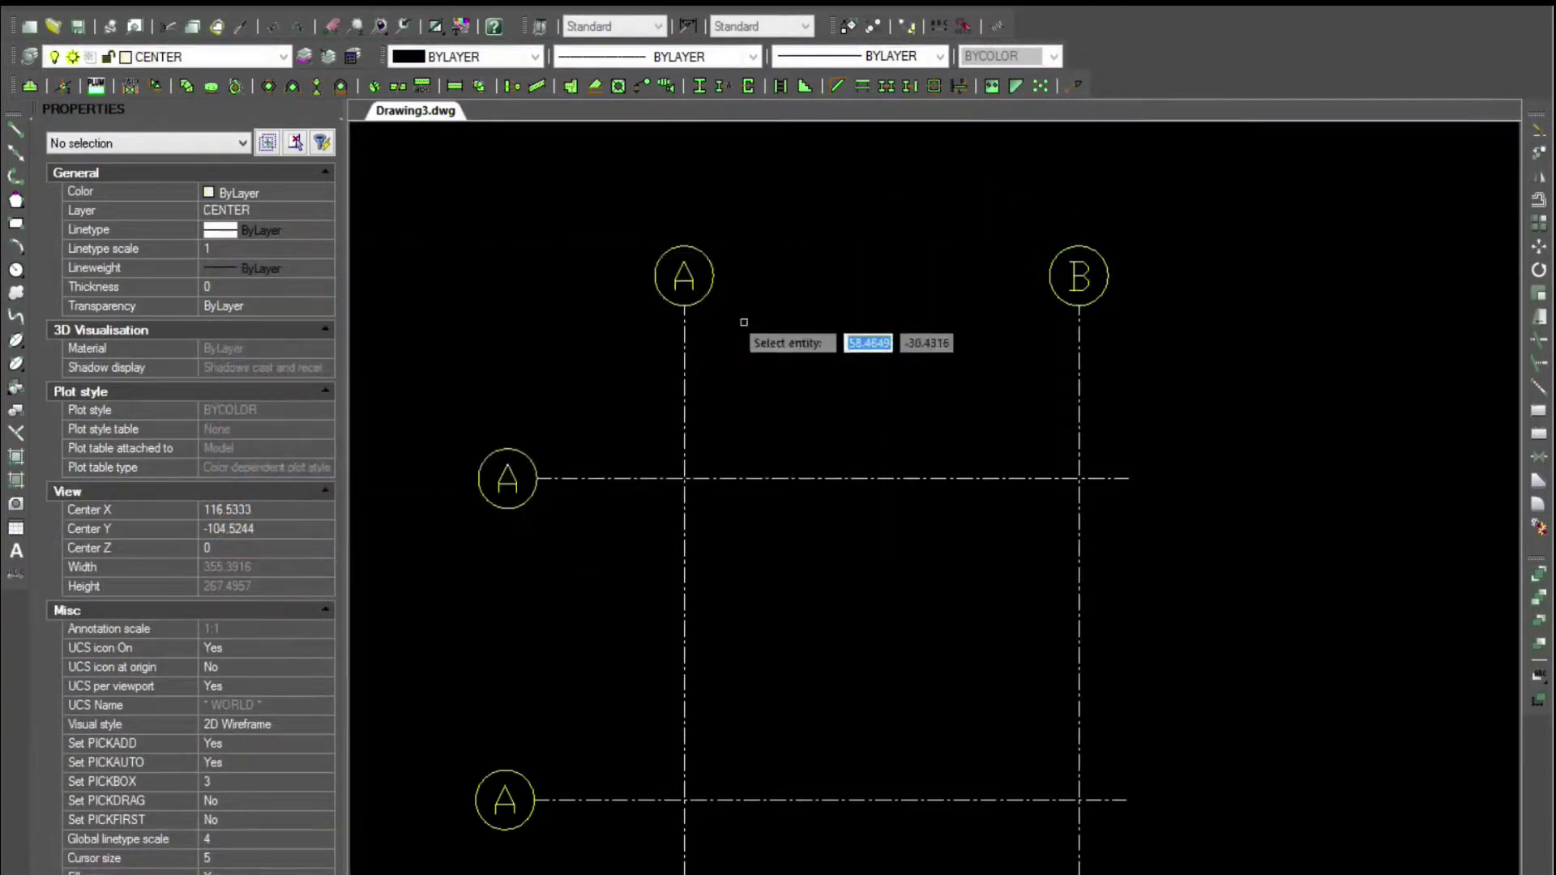
pyautogui.doubleClick(507, 477)
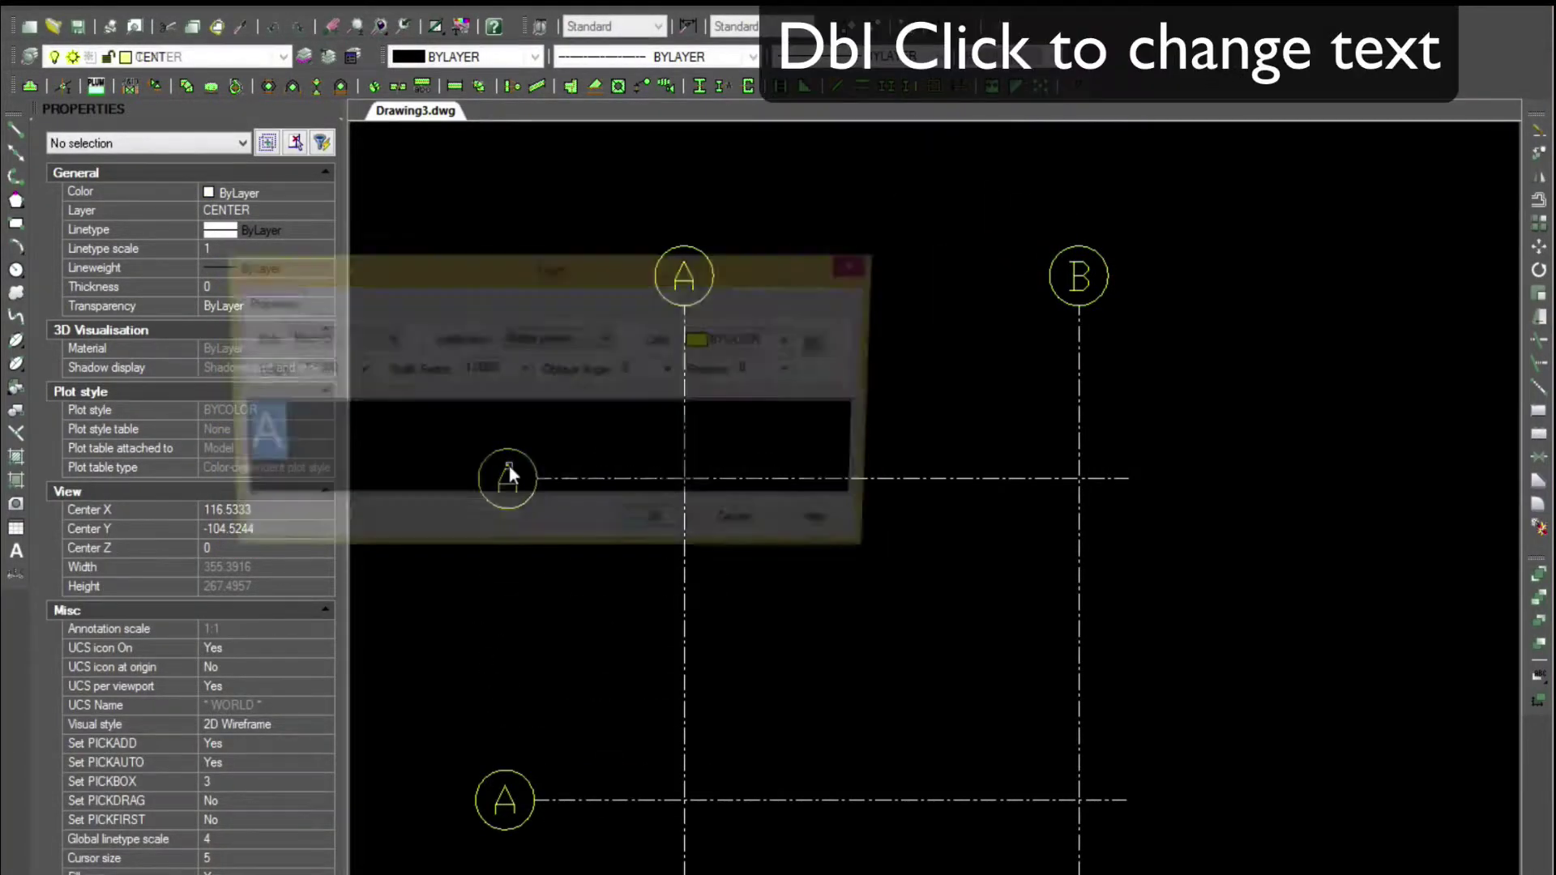
pyautogui.click(681, 527)
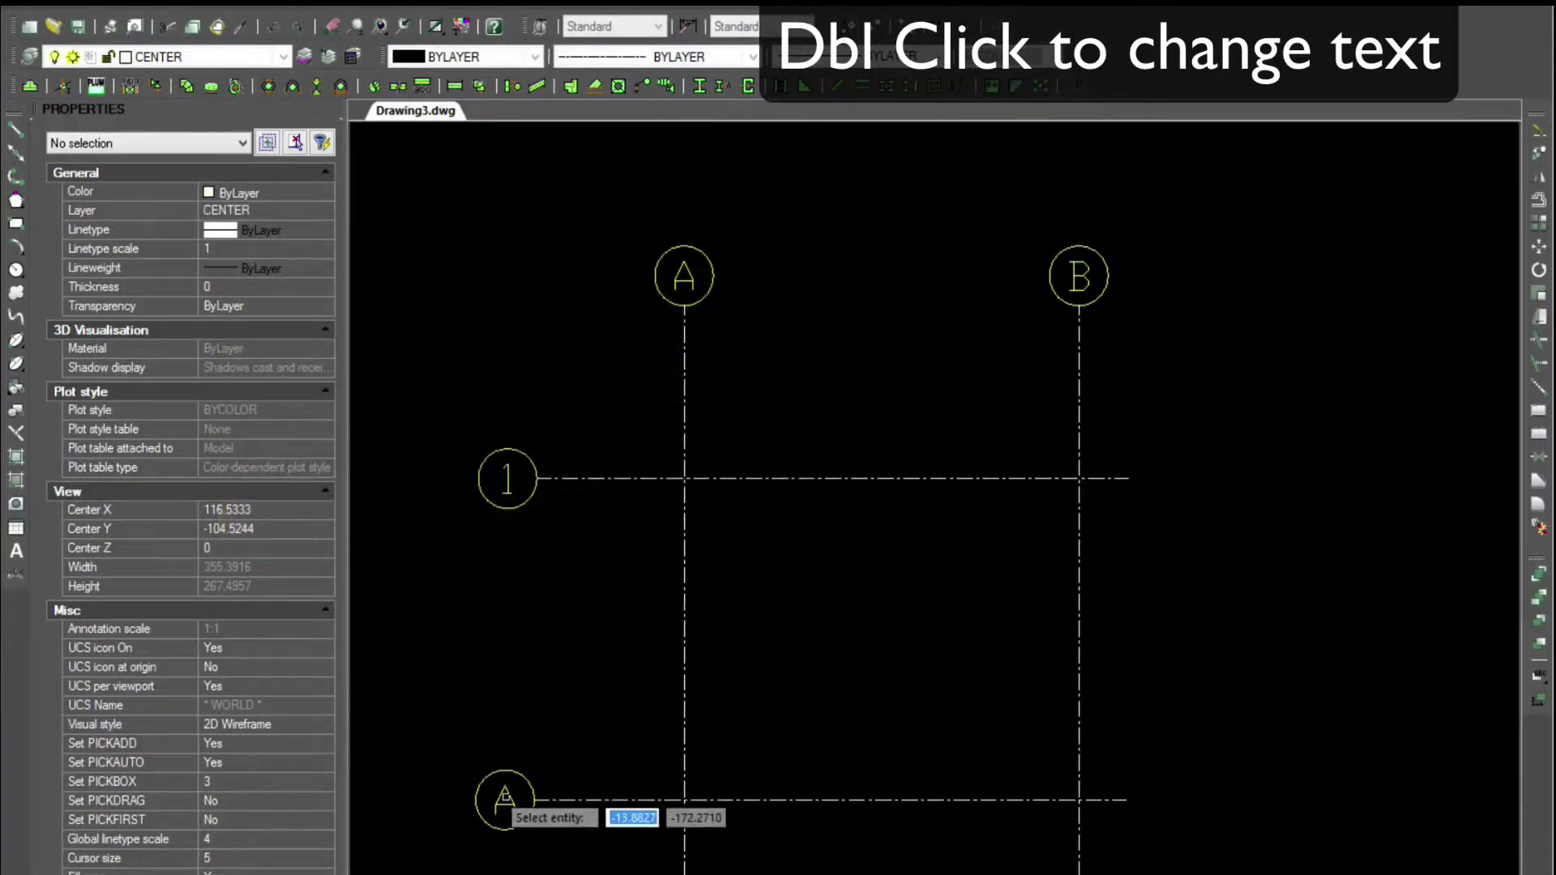
pyautogui.doubleClick(502, 795)
pyautogui.write('2')
pyautogui.click(678, 527)
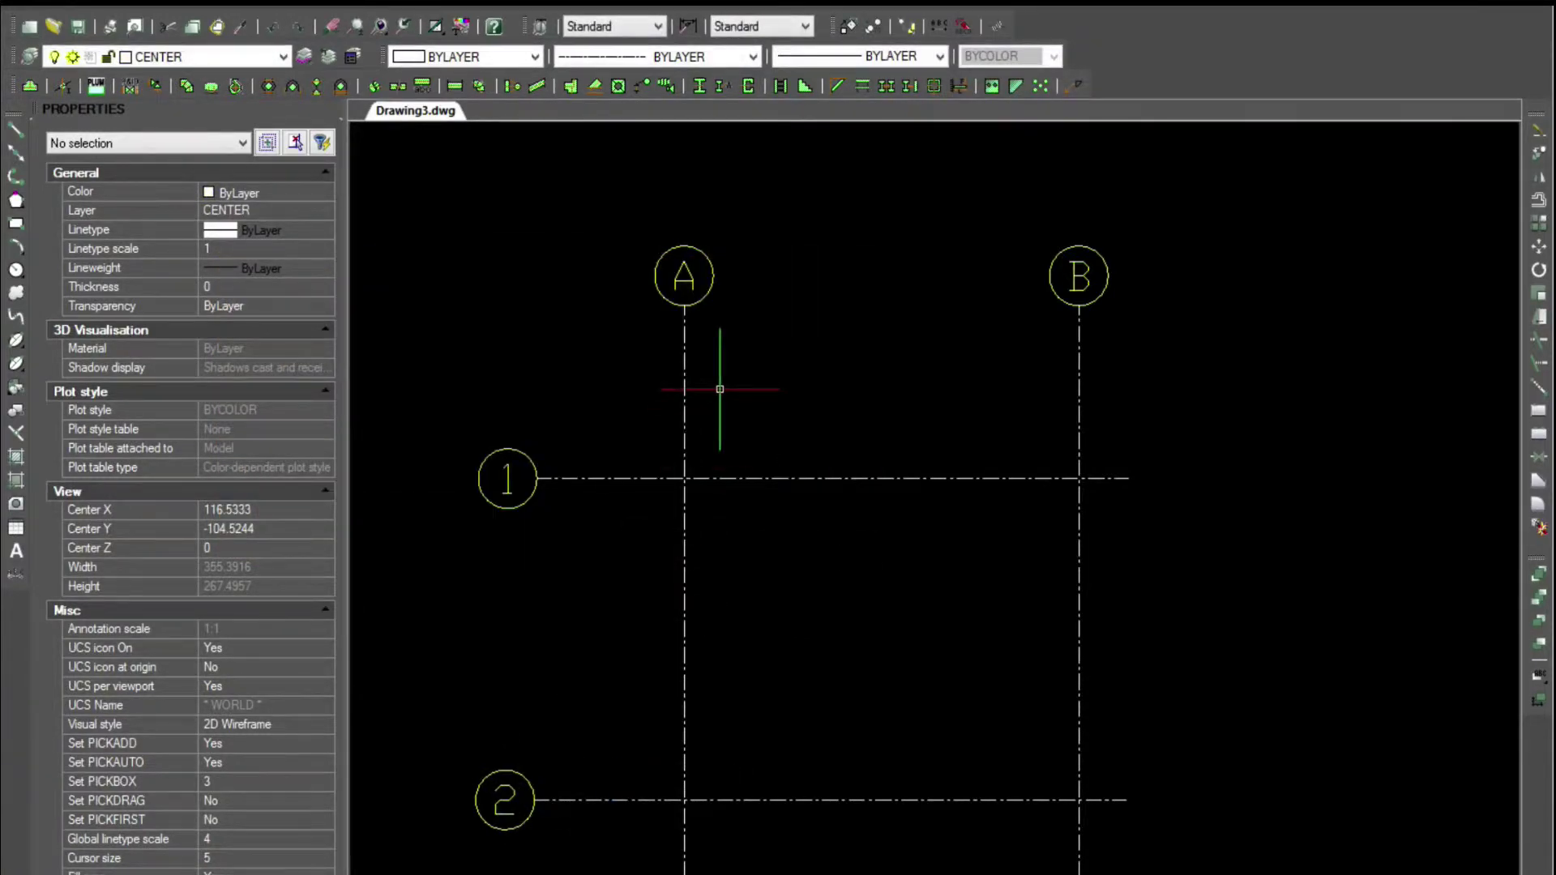
# - Confirm the drawing scale is 1:48 (1/4"=1'-0") and open the Structural Sections utility
pyautogui.click(736, 7)
pyautogui.click(750, 250)
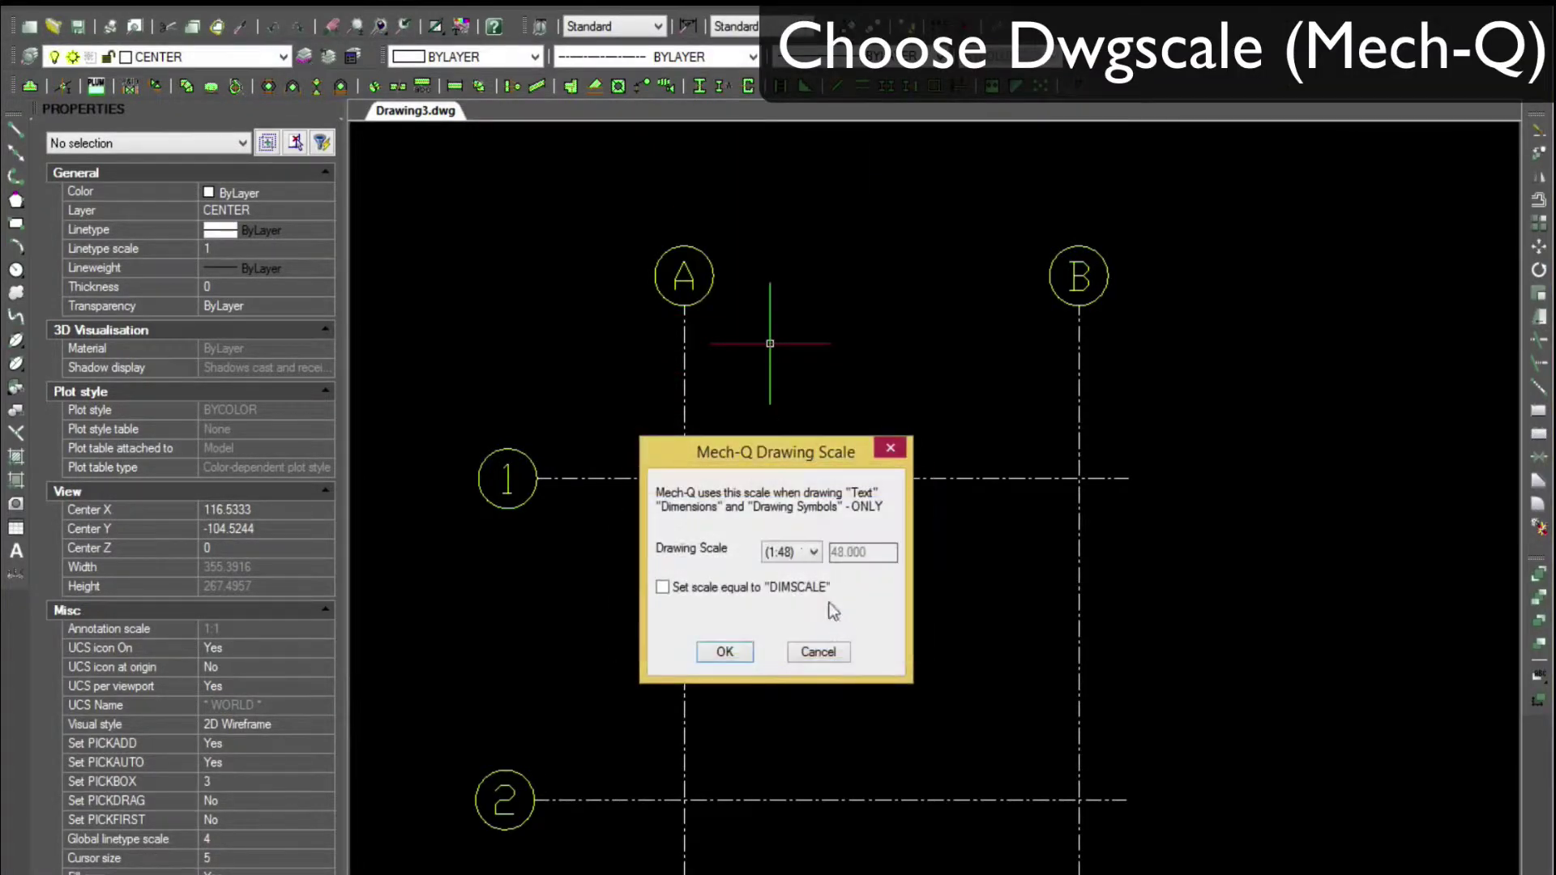
pyautogui.click(889, 447)
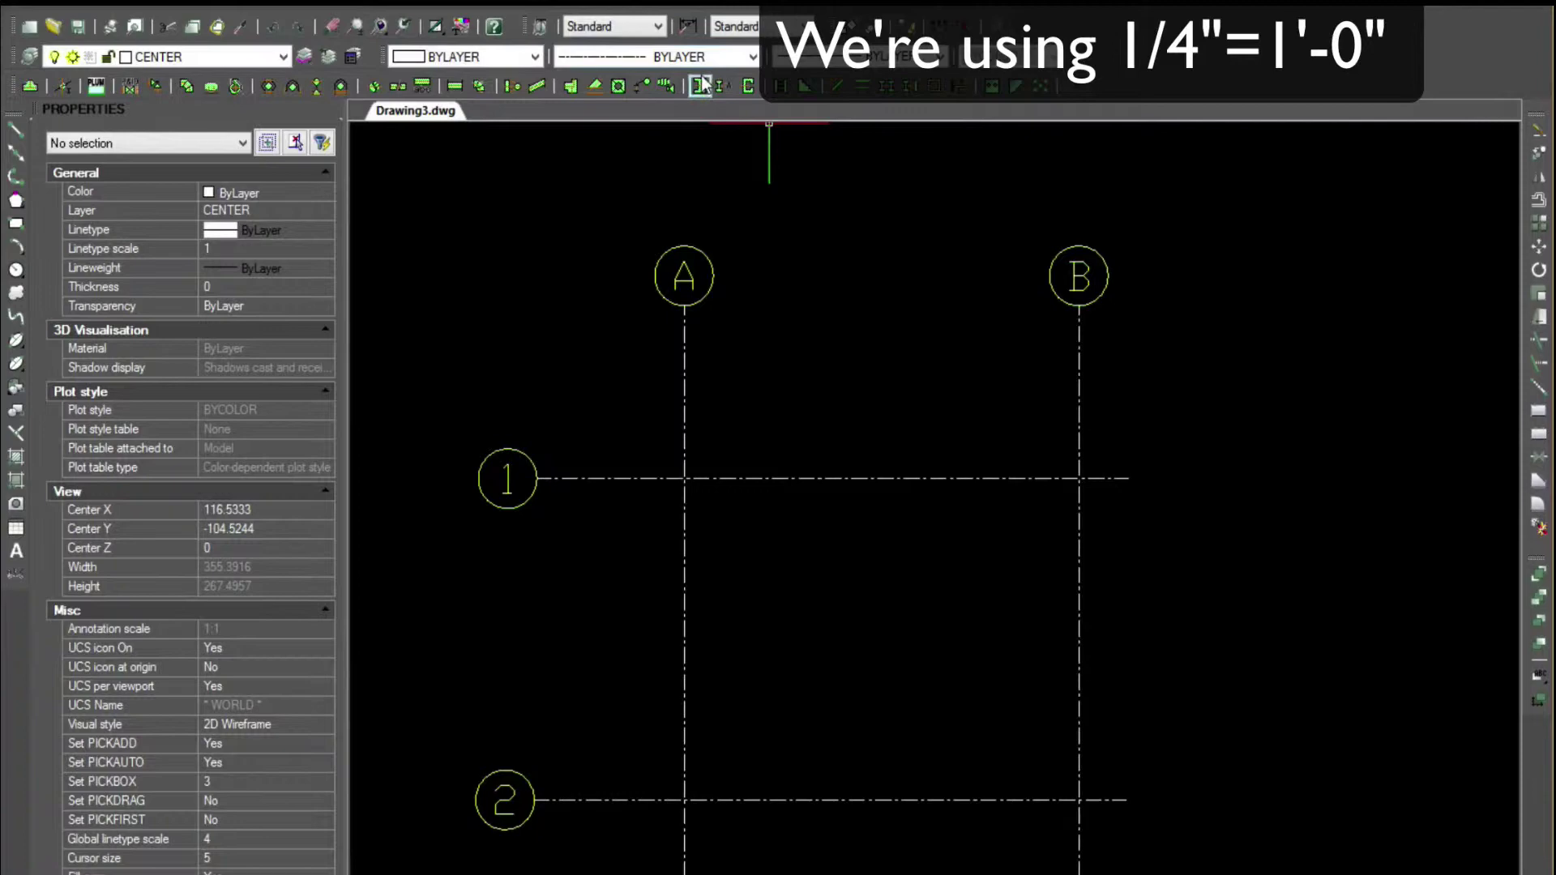
pyautogui.click(701, 84)
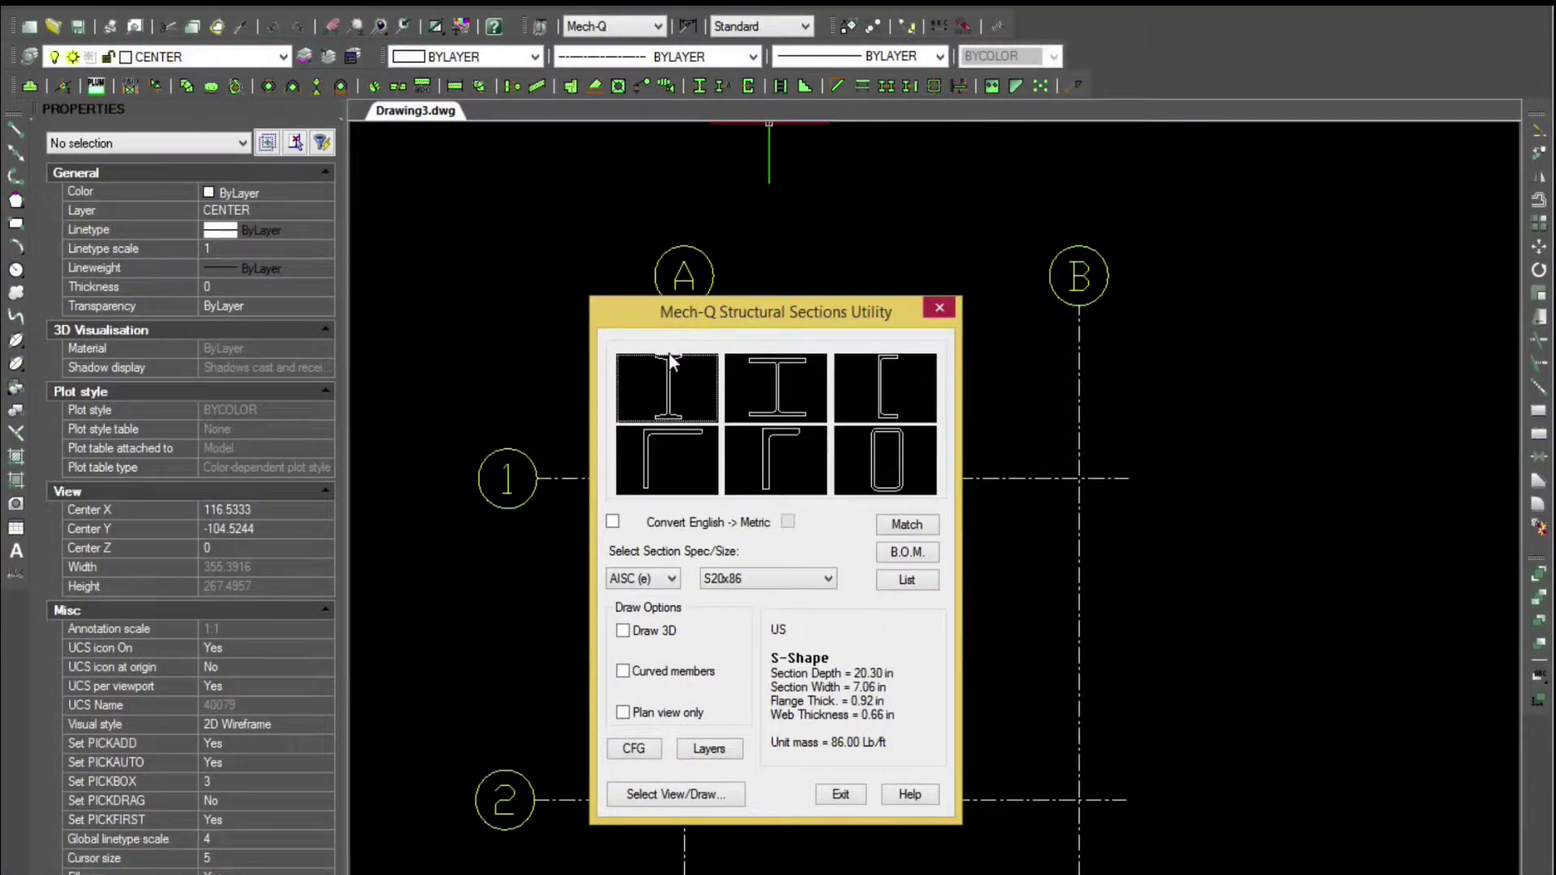
# - Choose the W-shape family at size W44x335 and accept its drawing options
pyautogui.click(776, 396)
pyautogui.click(774, 579)
pyautogui.scroll(2, 824, 643)
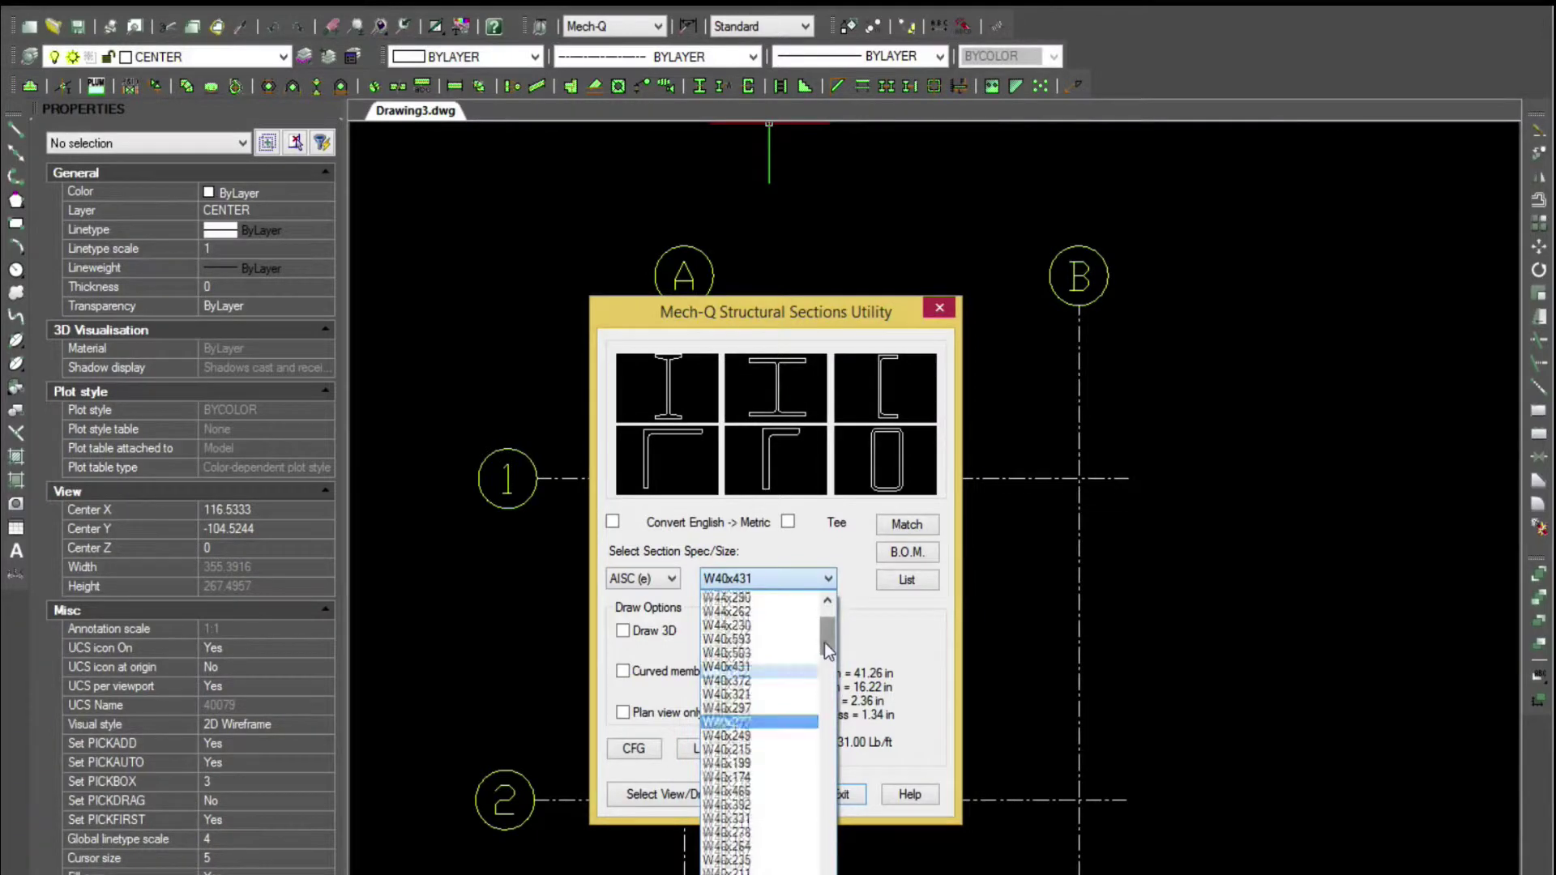
pyautogui.scroll(1, 824, 644)
pyautogui.click(762, 604)
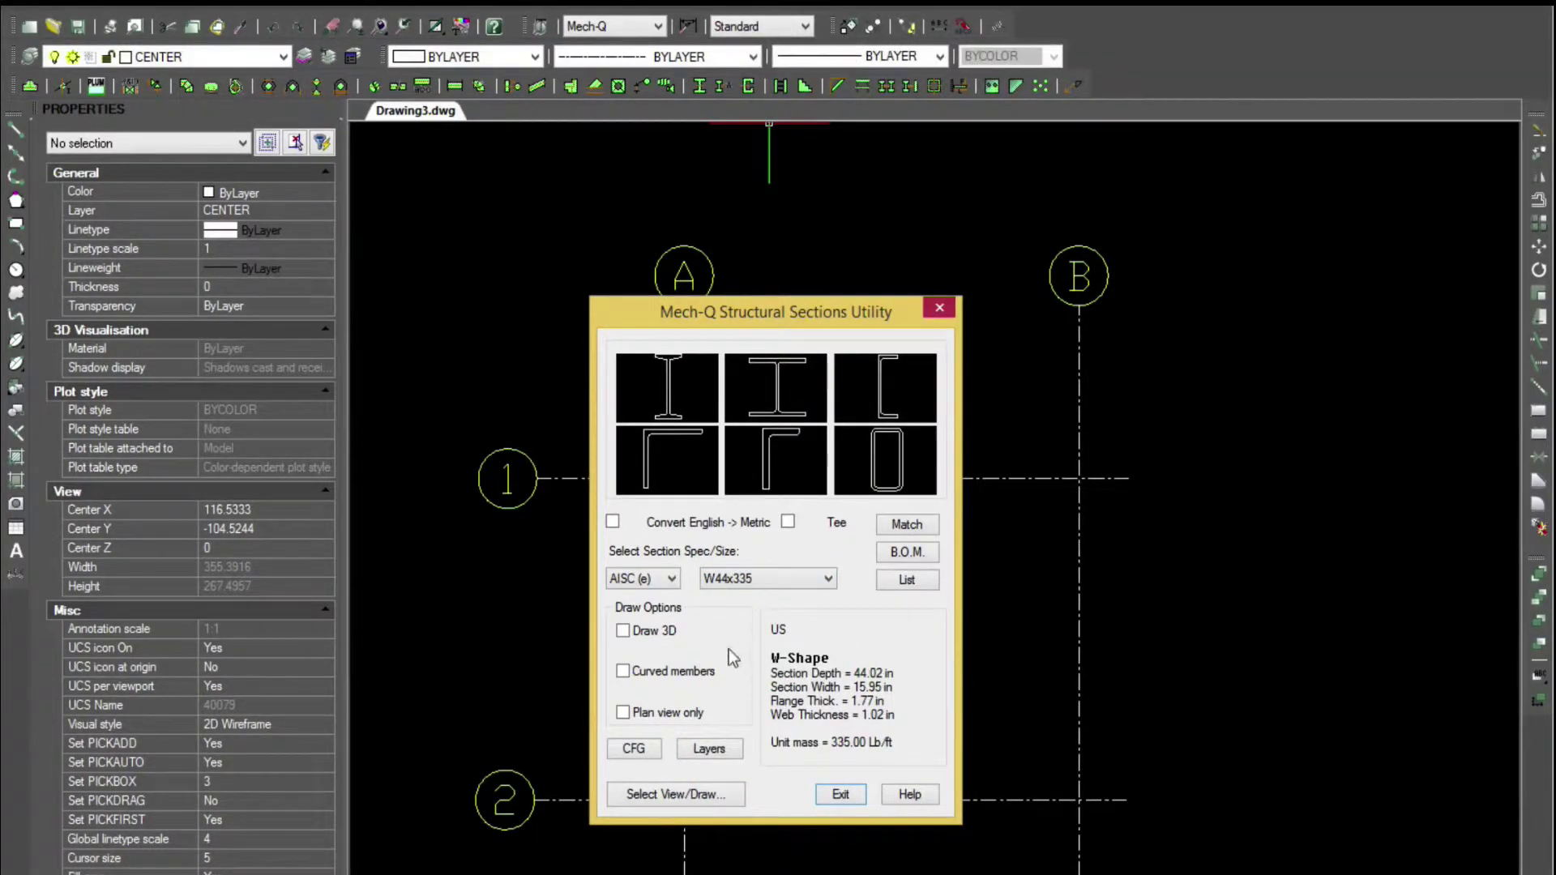
pyautogui.click(633, 749)
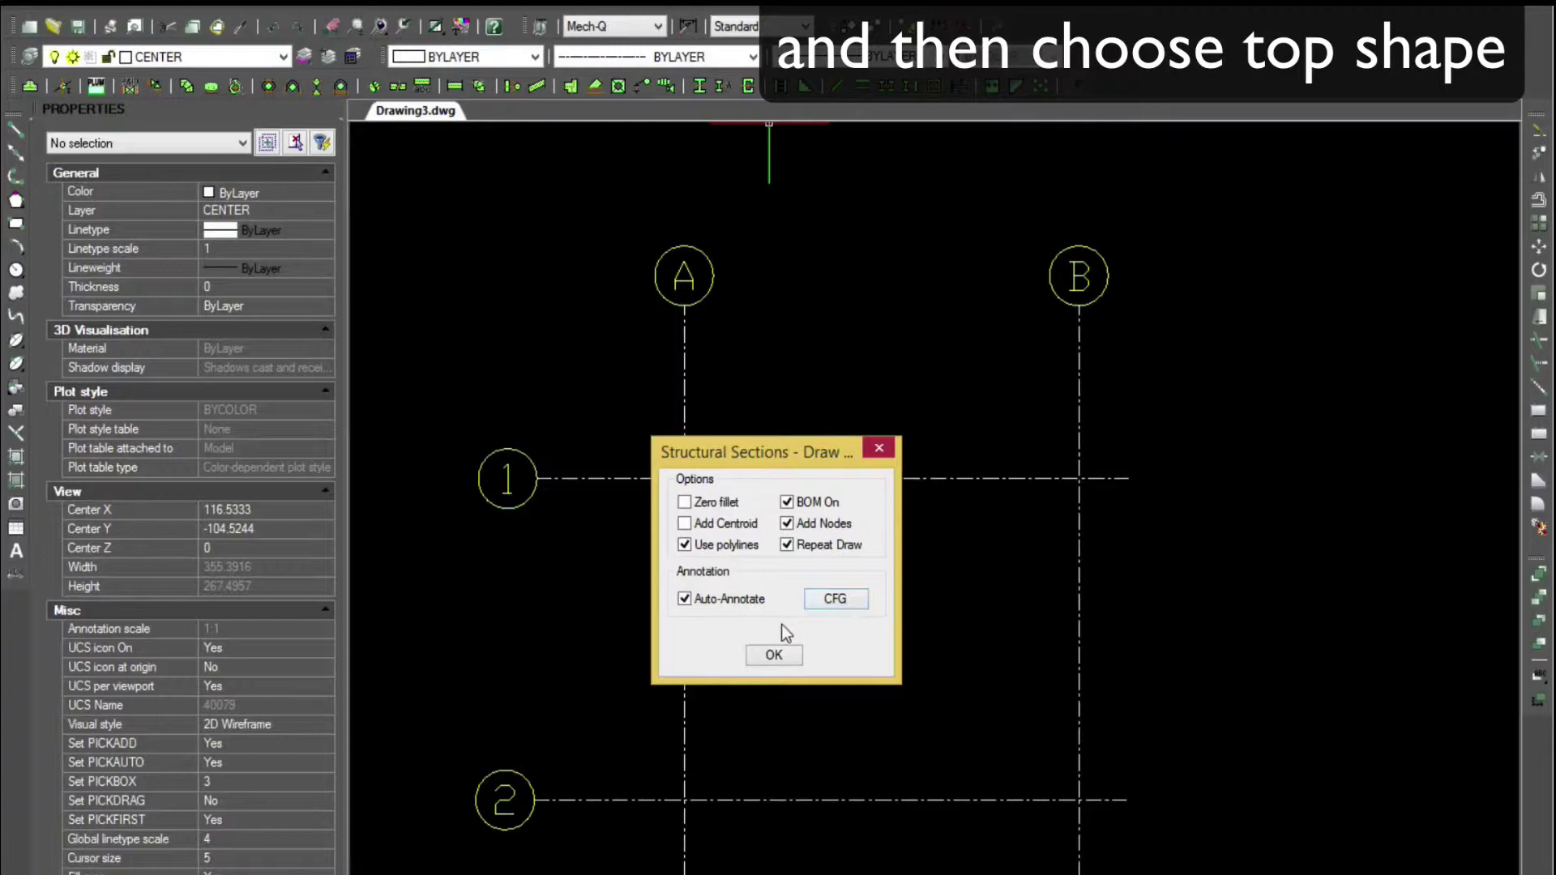
pyautogui.click(778, 652)
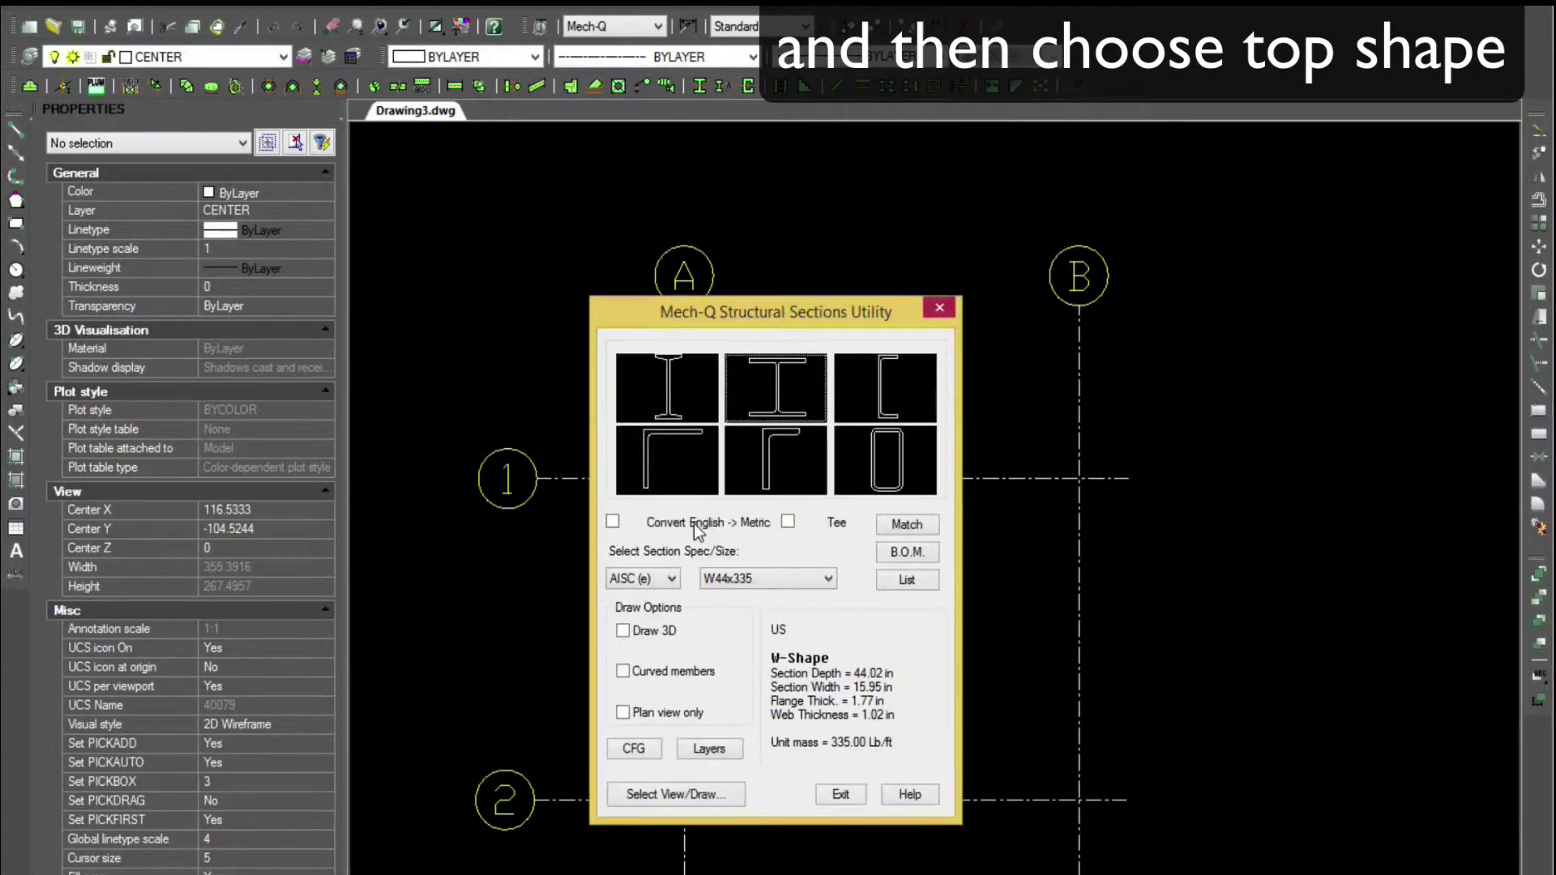
# - Place a W44x335 end-view column at grid A1, unrotated, with a horizontal W44x335 label
pyautogui.click(672, 794)
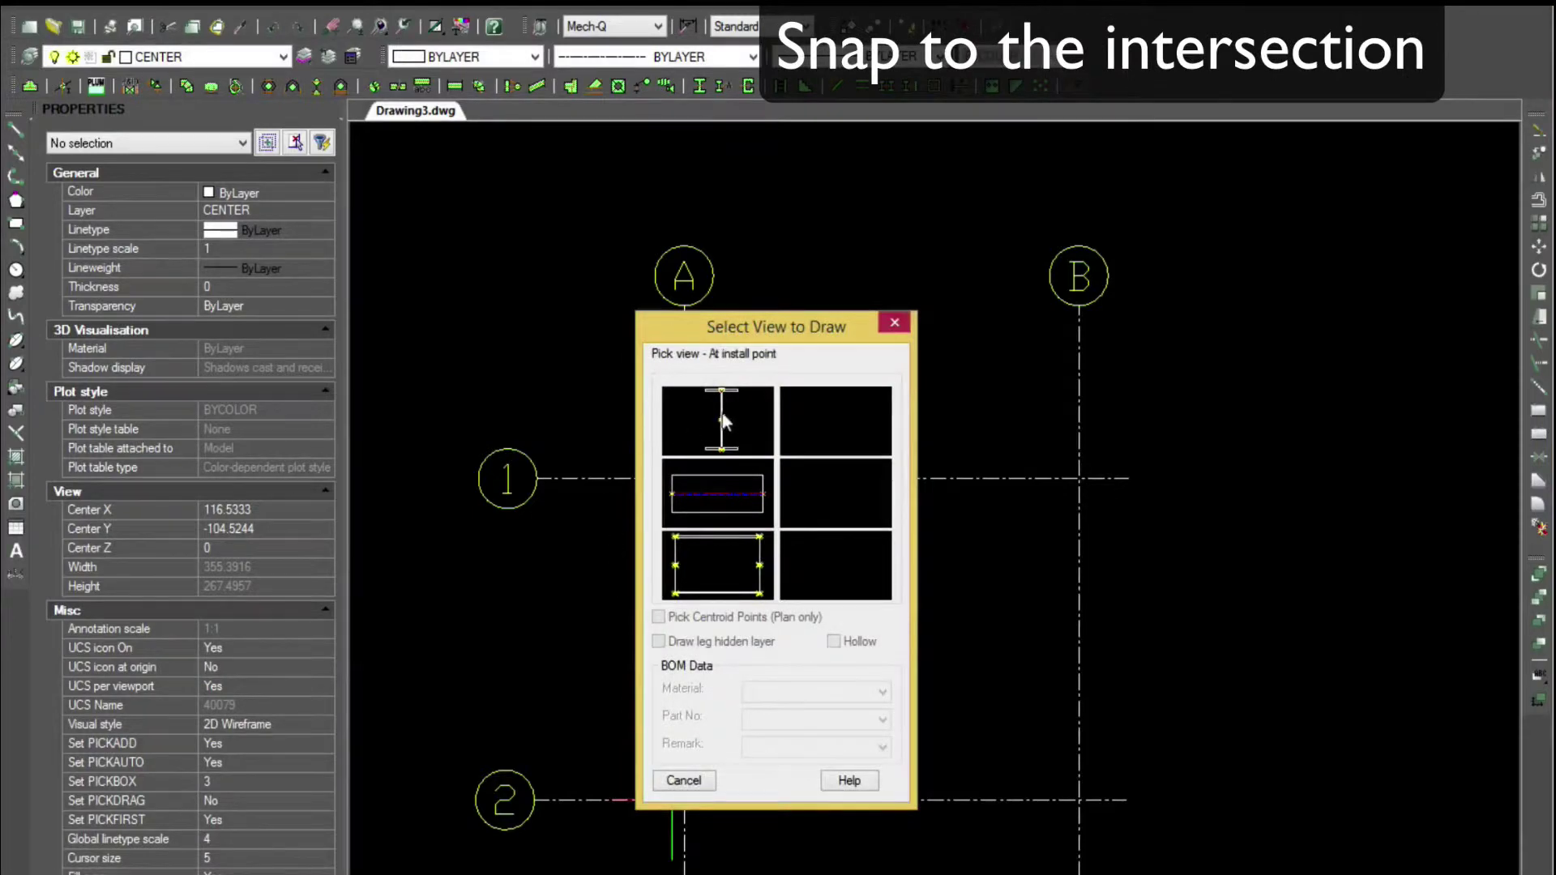
pyautogui.click(724, 419)
pyautogui.click(685, 478)
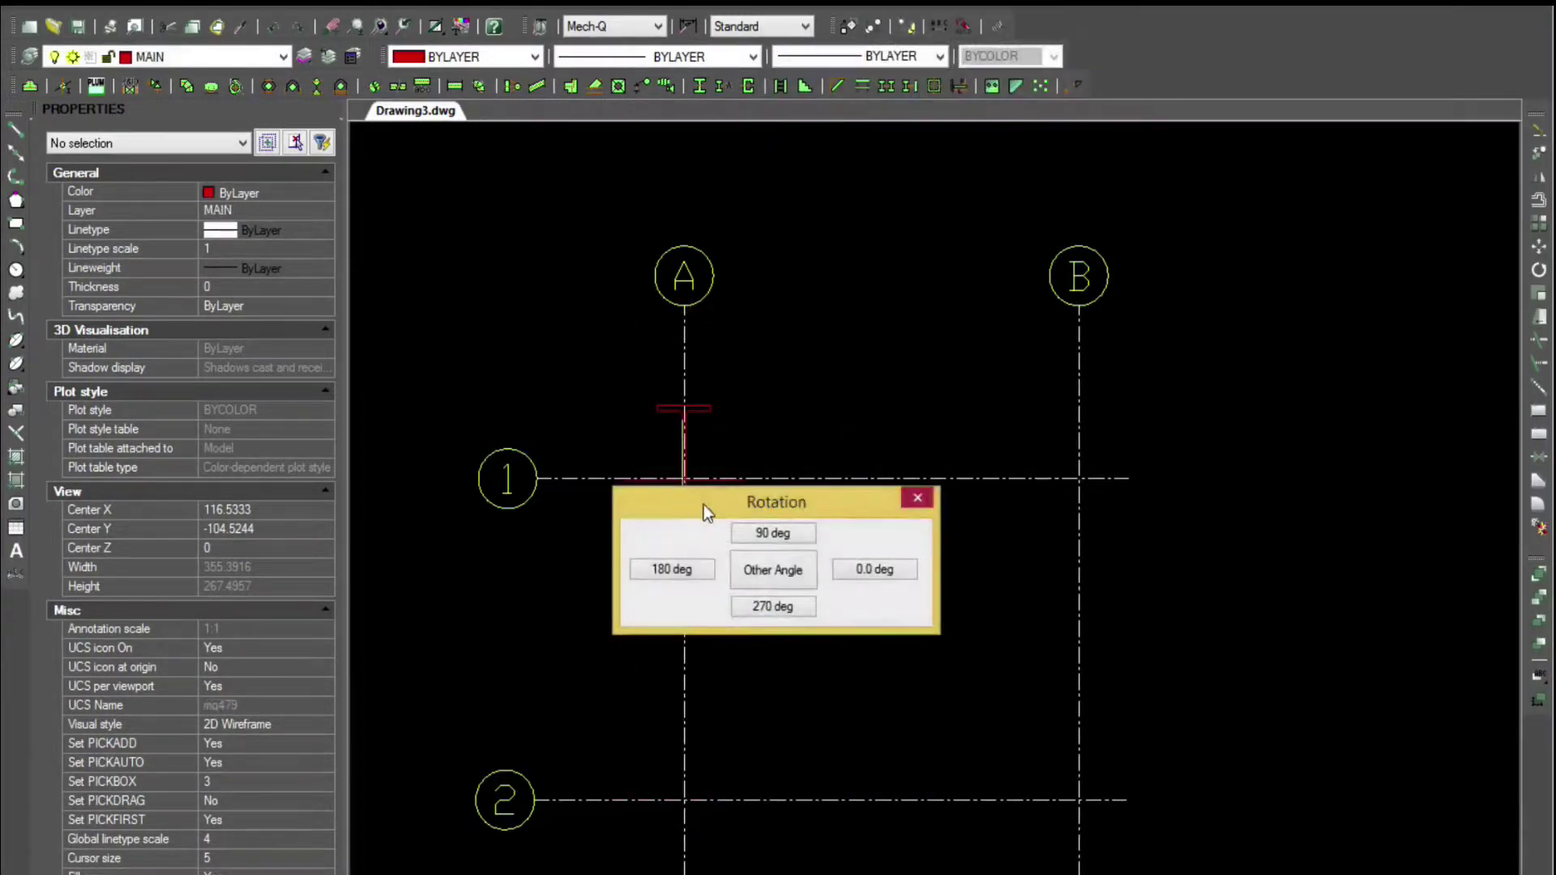
pyautogui.click(865, 567)
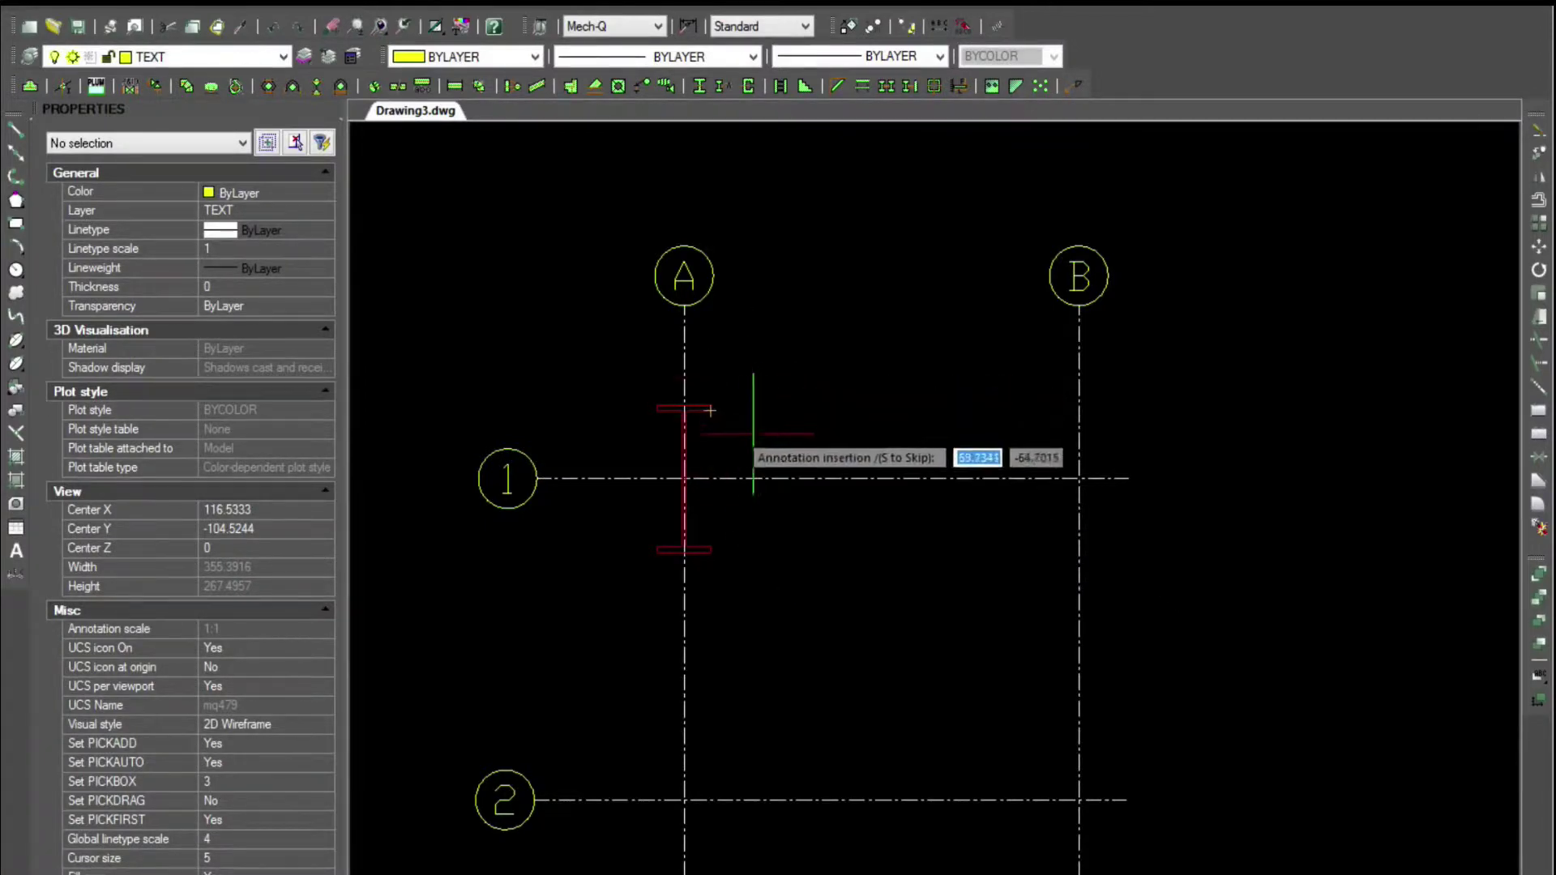
pyautogui.click(726, 440)
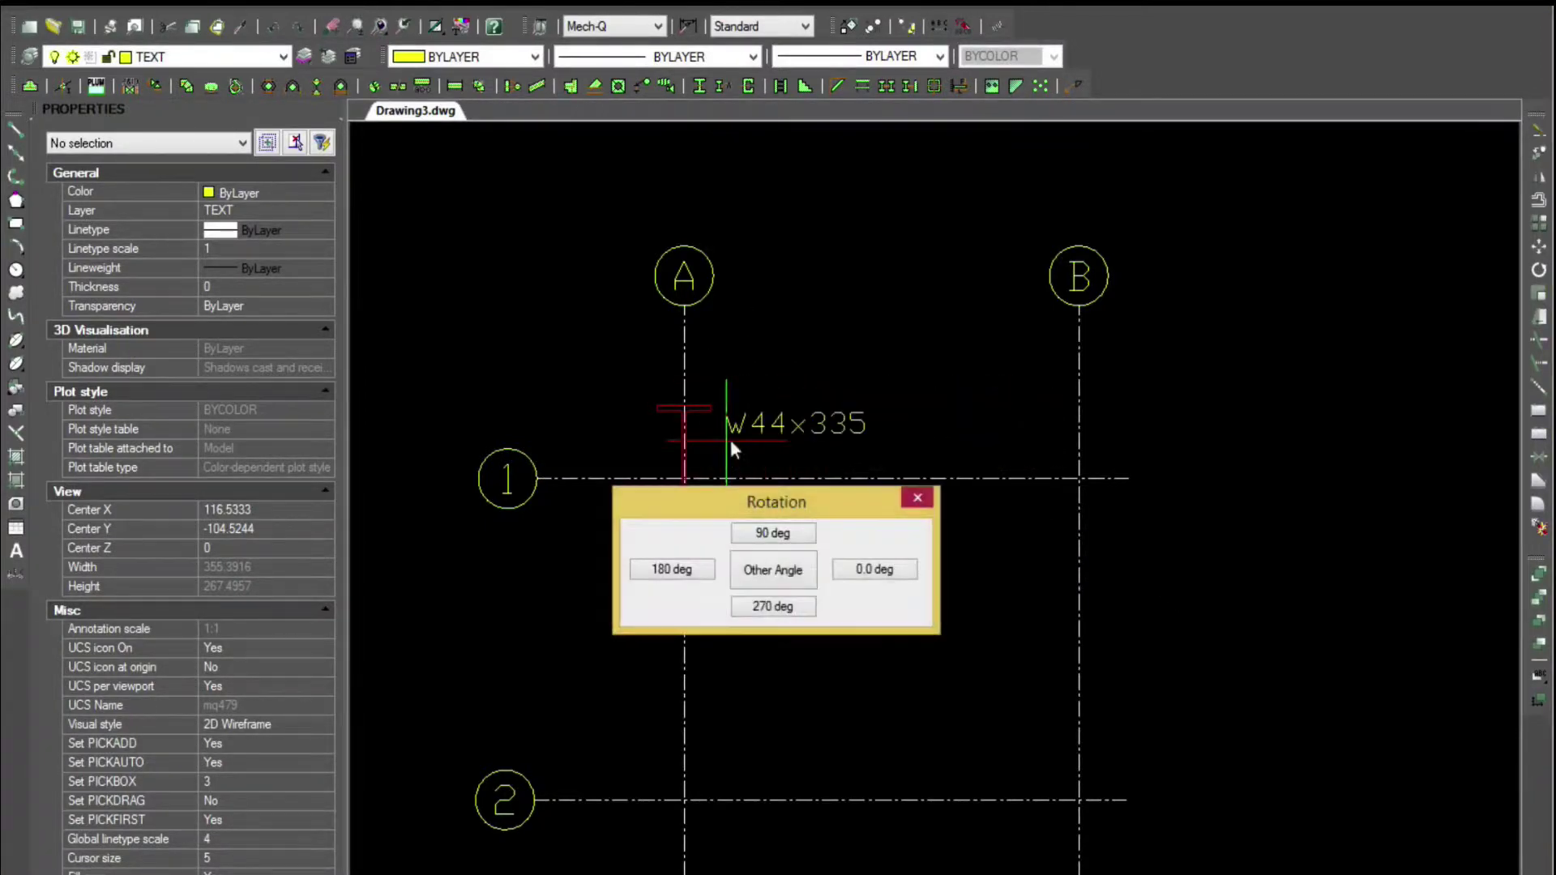
pyautogui.click(875, 569)
pyautogui.press('Escape')
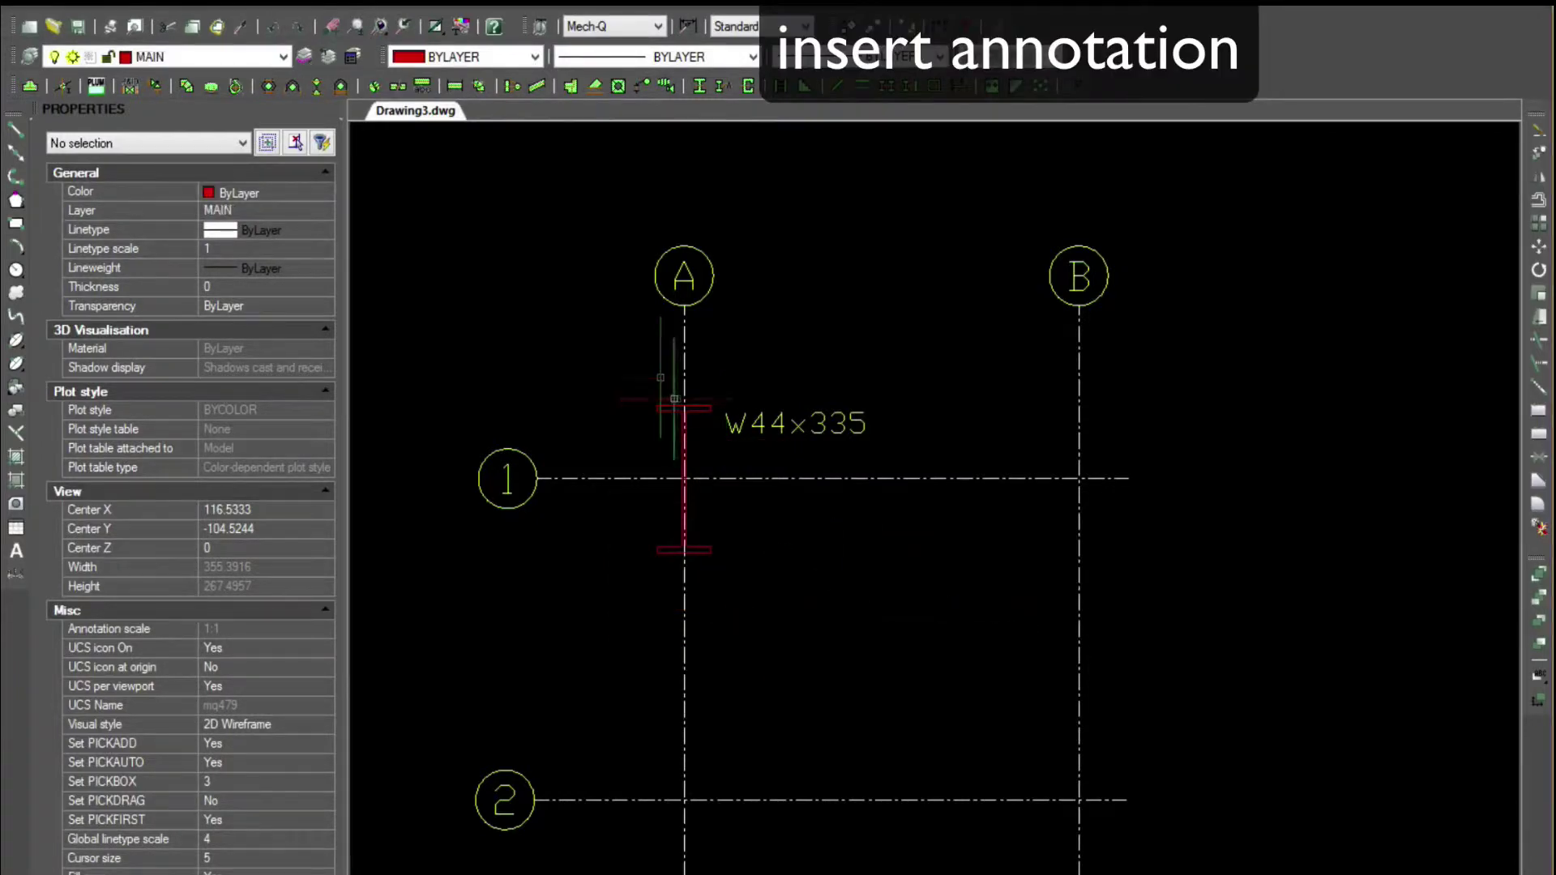
# - Copy the column and its label onto grid line B
pyautogui.click(643, 351)
pyautogui.click(705, 521)
pyautogui.write('copy')
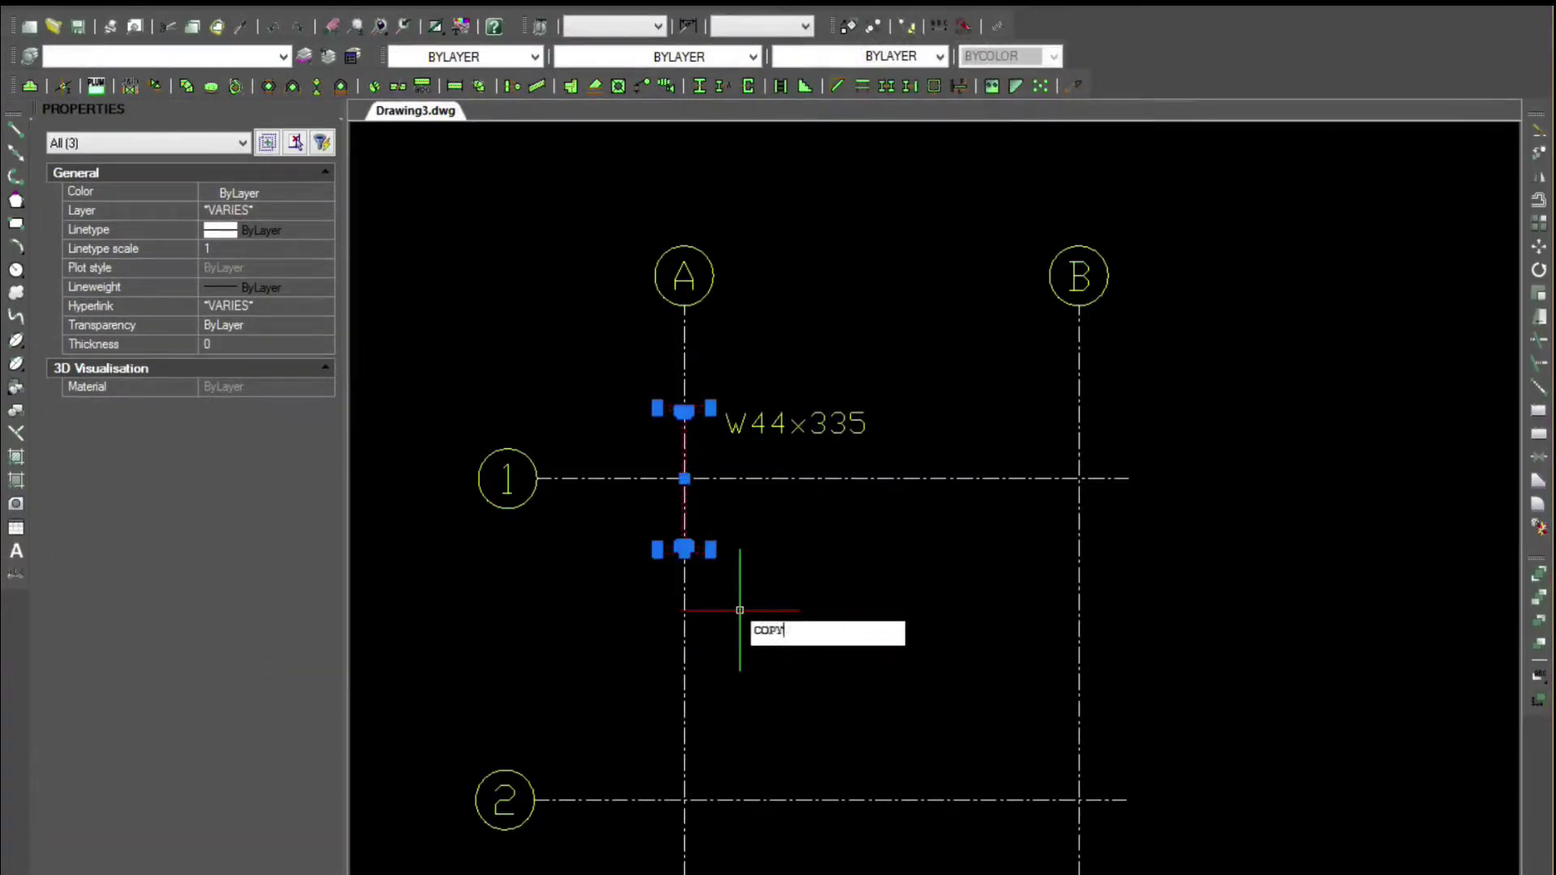
pyautogui.press('Return')
pyautogui.click(684, 800)
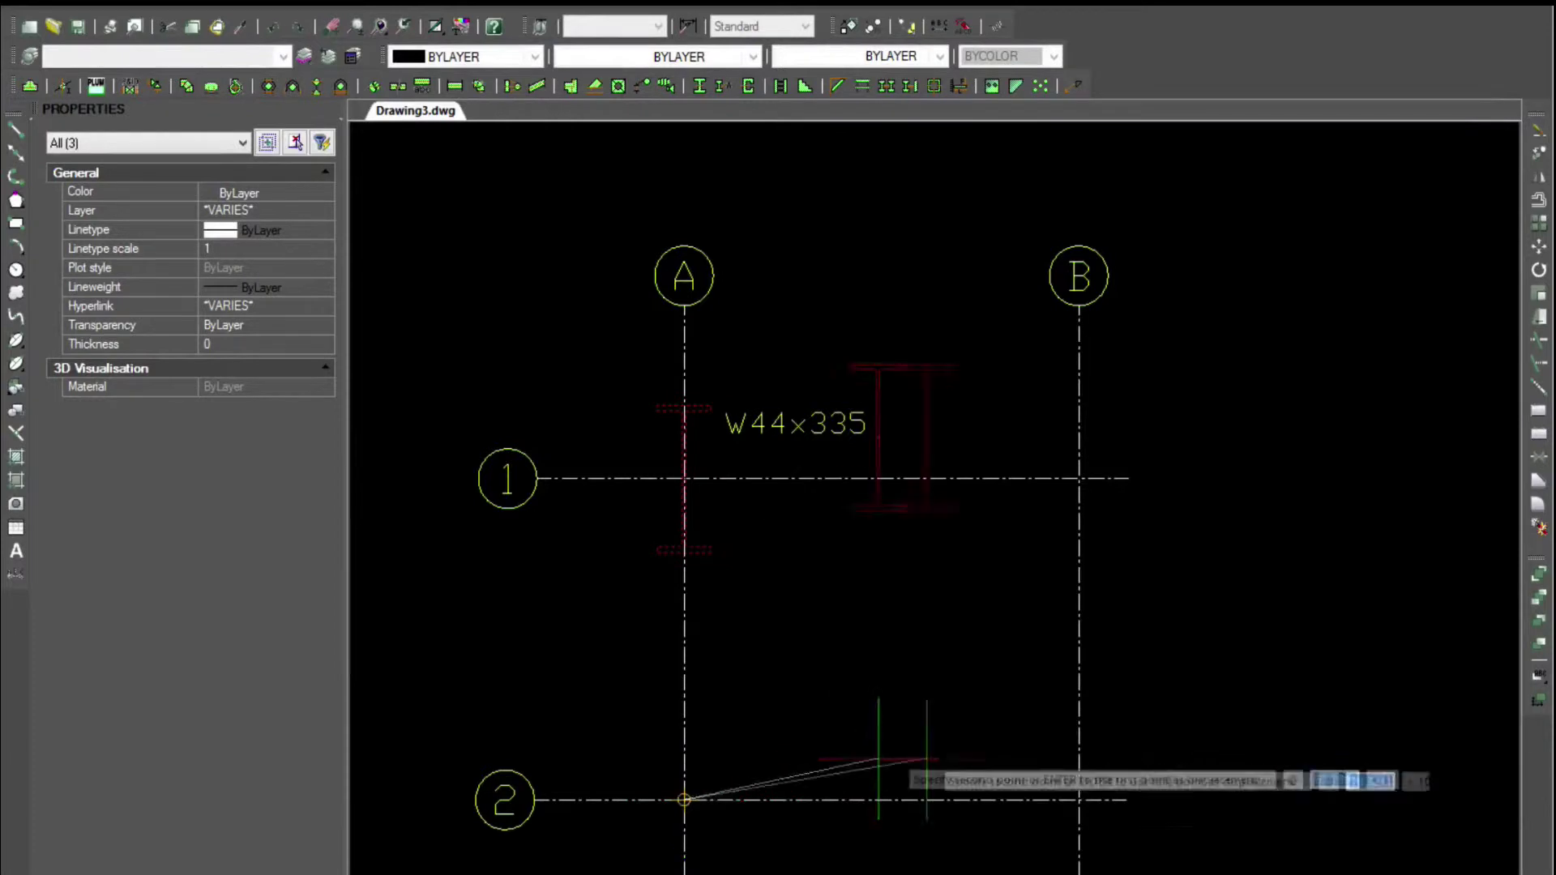
pyautogui.click(1078, 799)
pyautogui.press('Return')
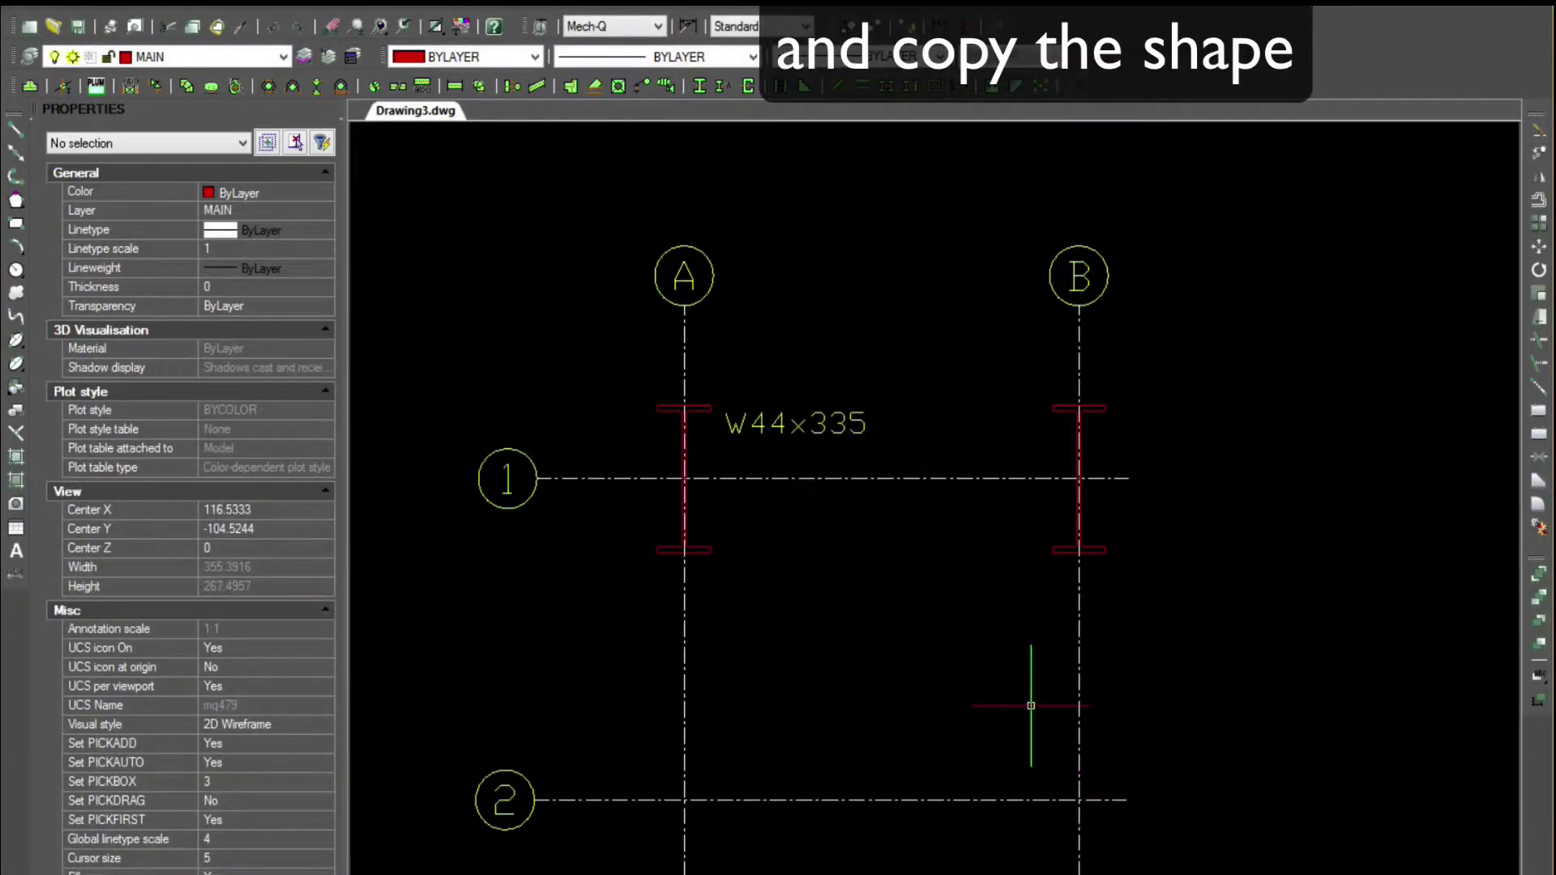
# - Draw an S24x121 top-view beam from column A to column B with a horizontal S24x121 label below it
pyautogui.click(668, 391)
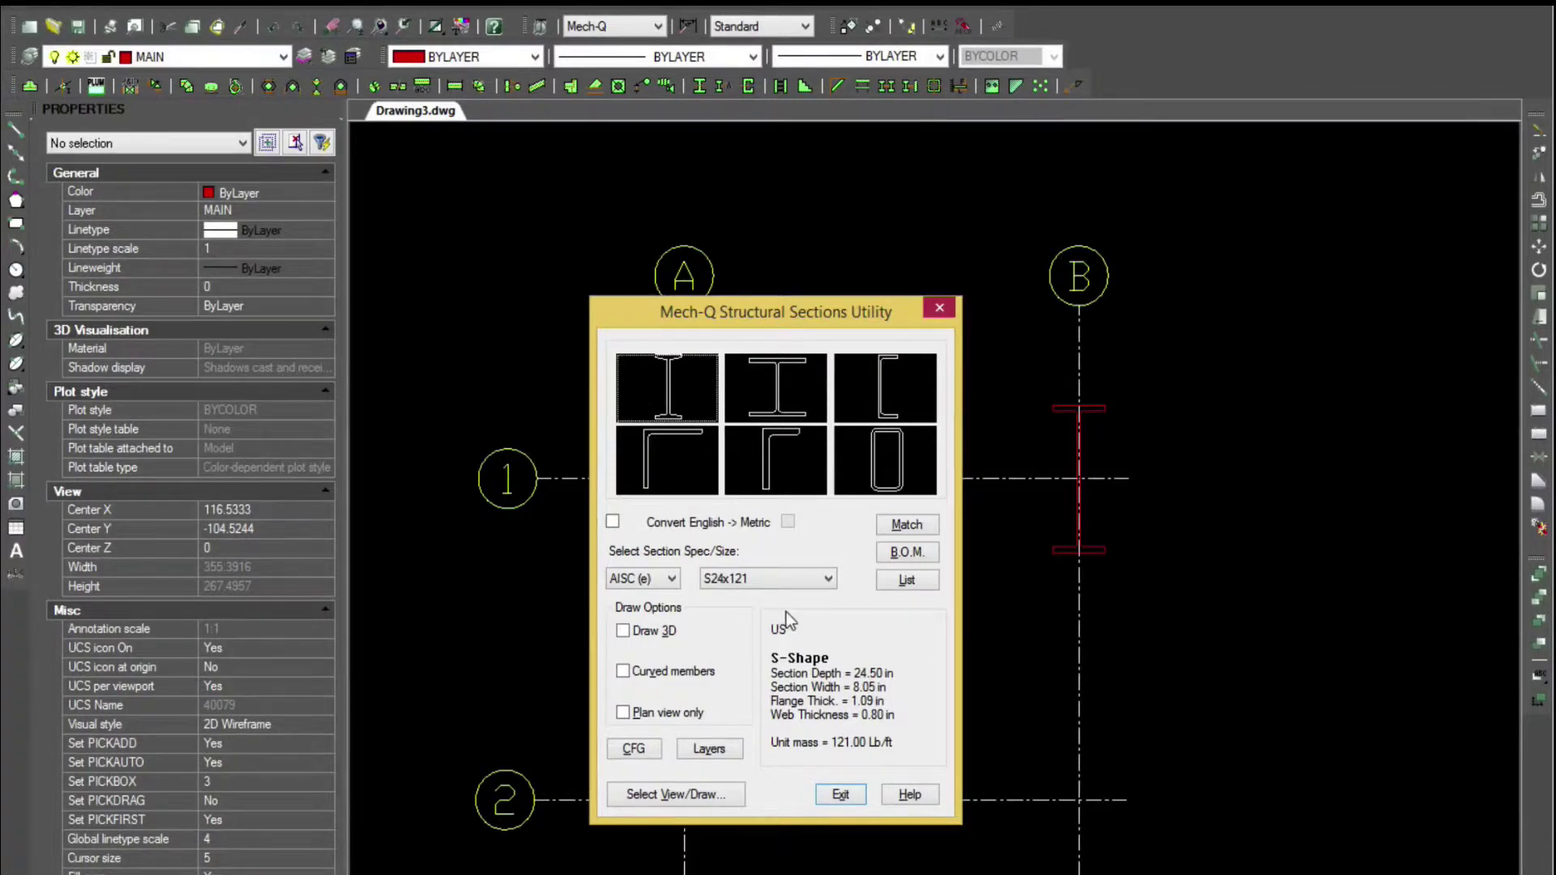
pyautogui.click(694, 794)
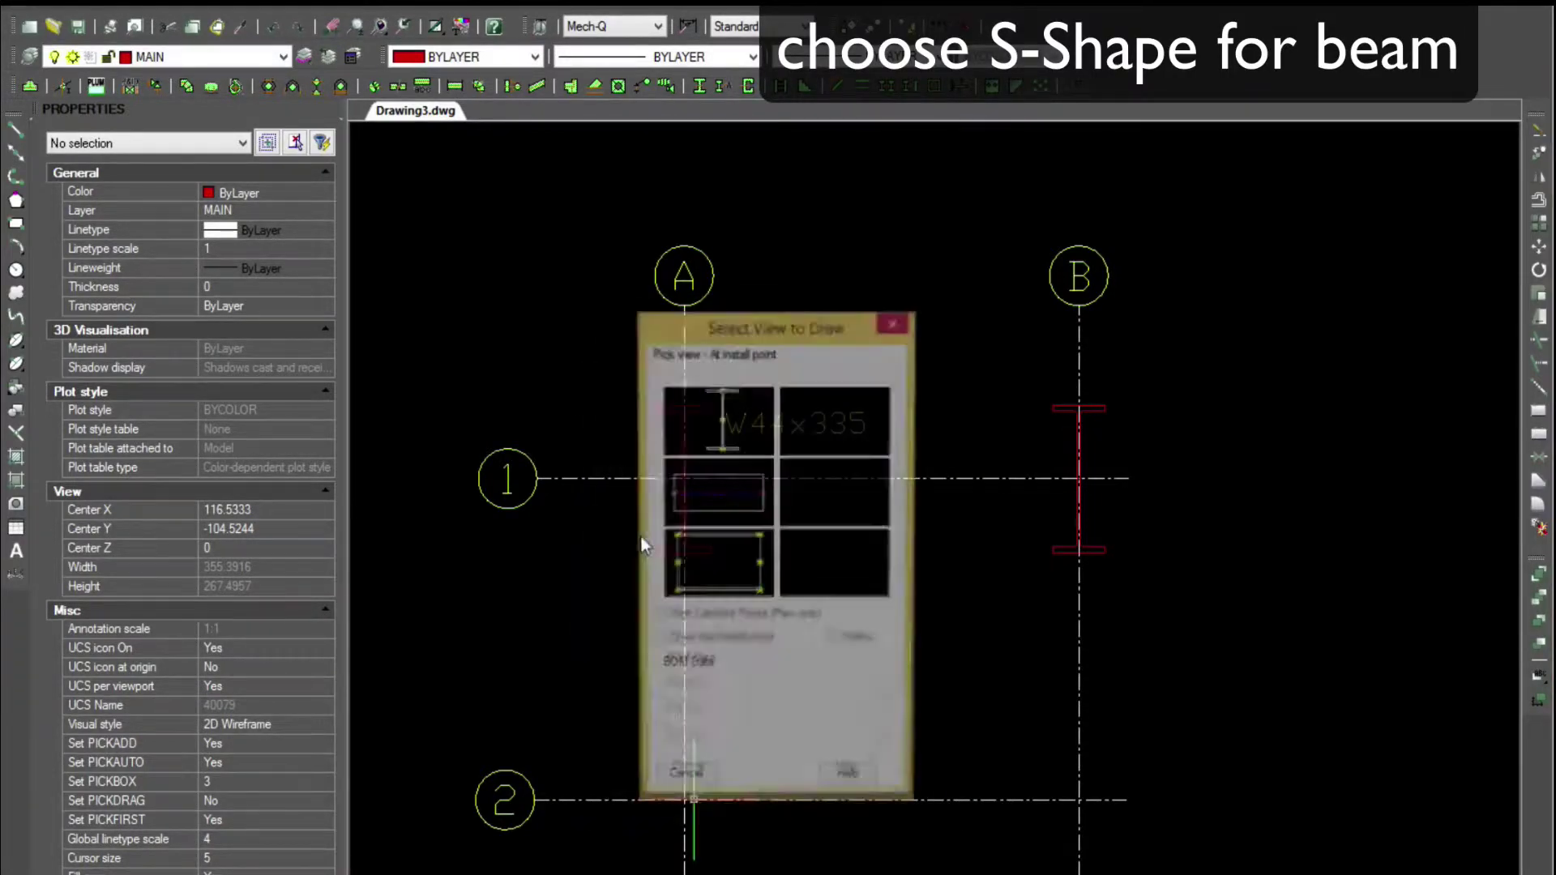
pyautogui.click(673, 497)
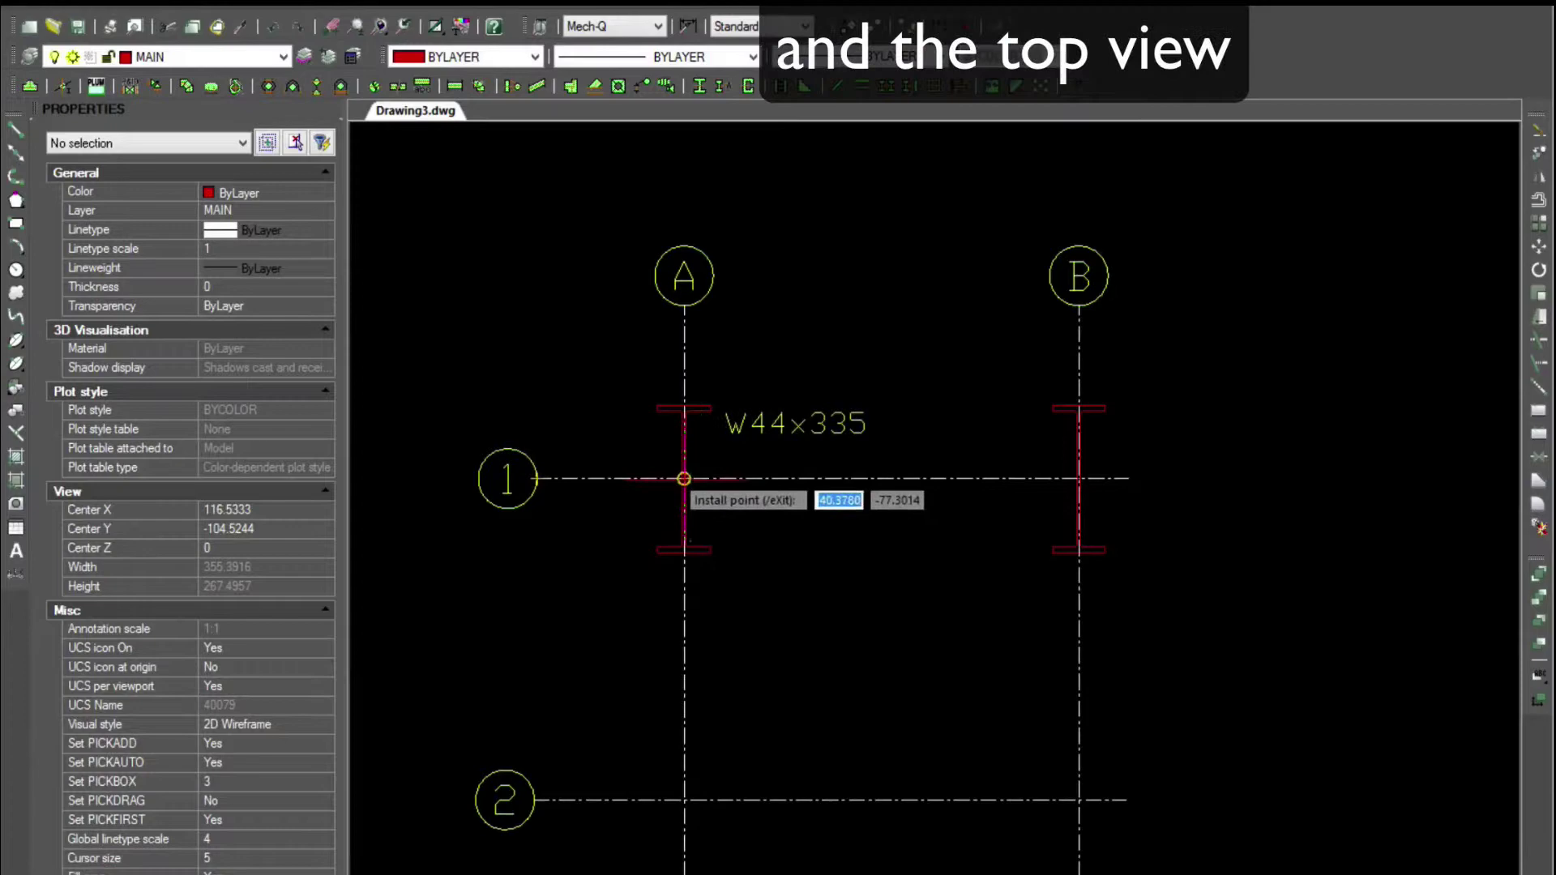
pyautogui.click(683, 478)
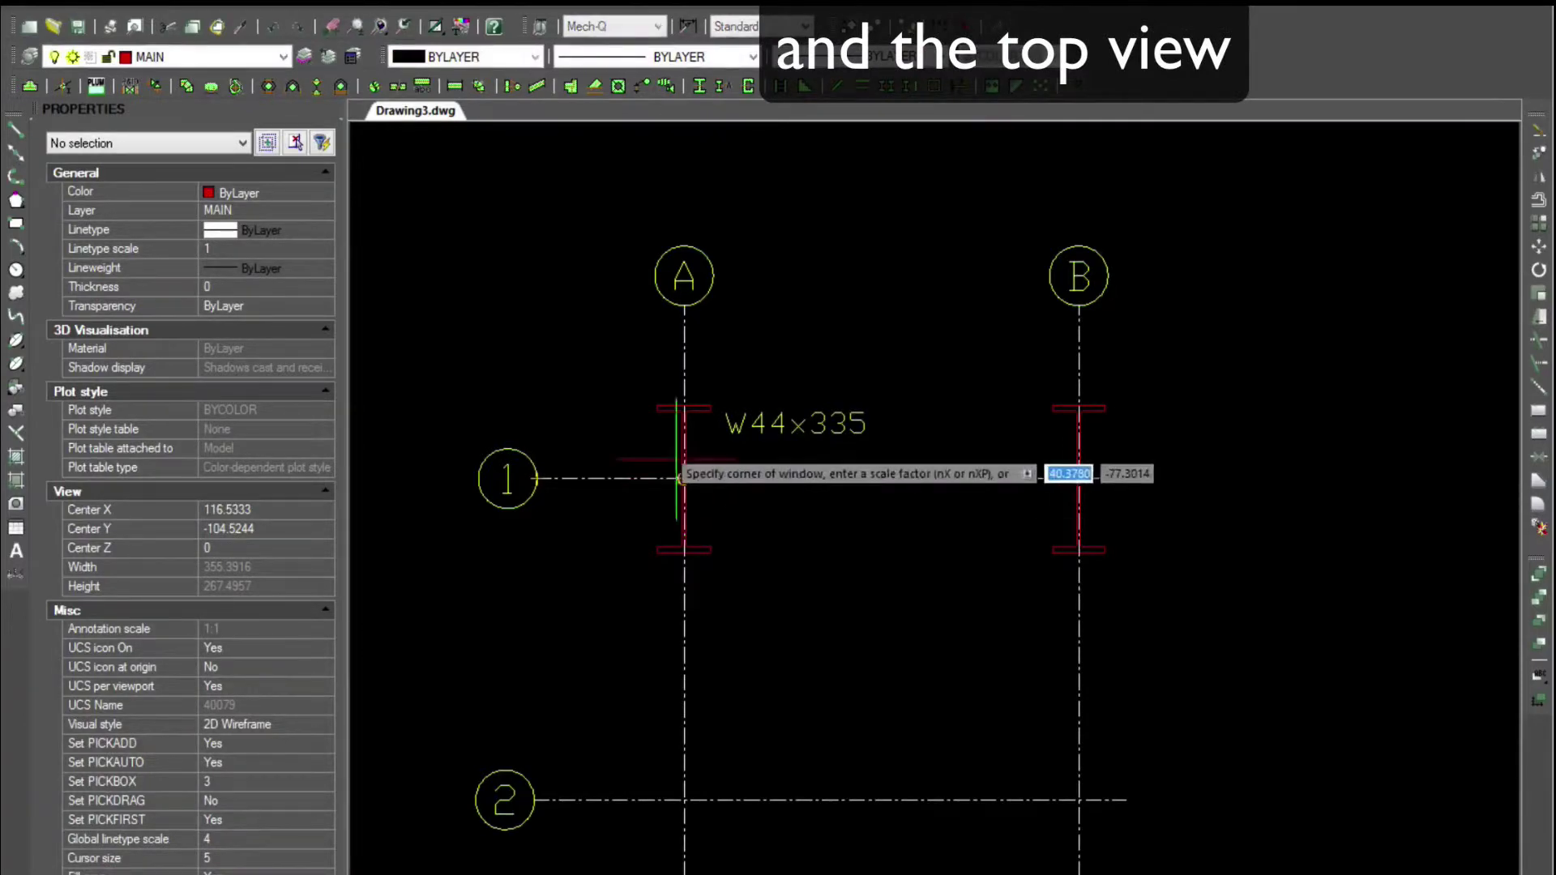
pyautogui.click(684, 478)
pyautogui.click(1135, 442)
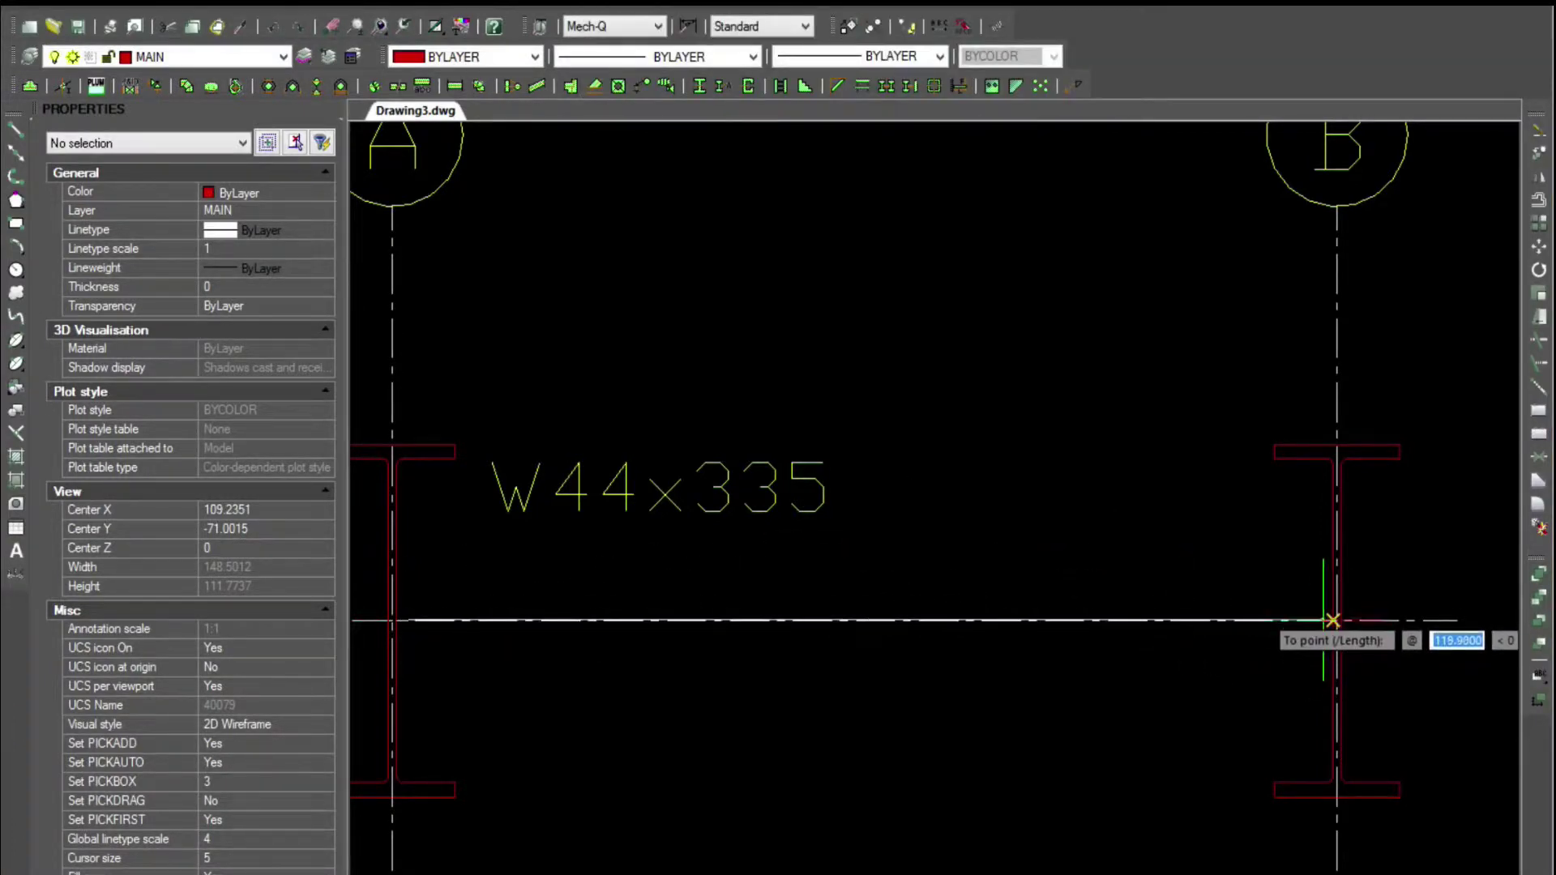
pyautogui.click(1336, 620)
pyautogui.scroll(-2, 1158, 691)
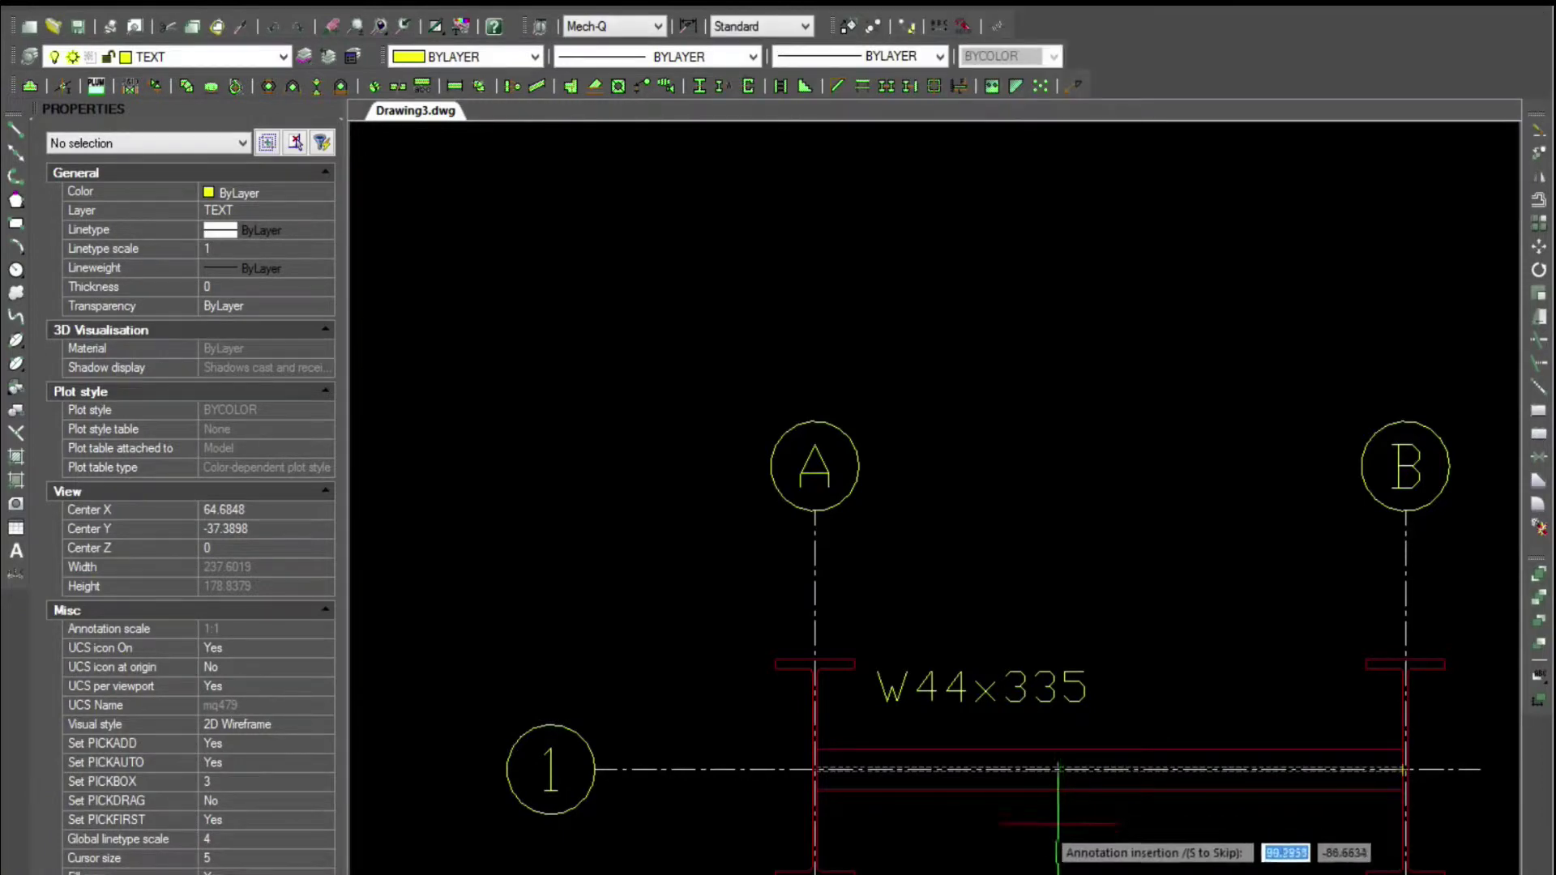
pyautogui.click(1036, 841)
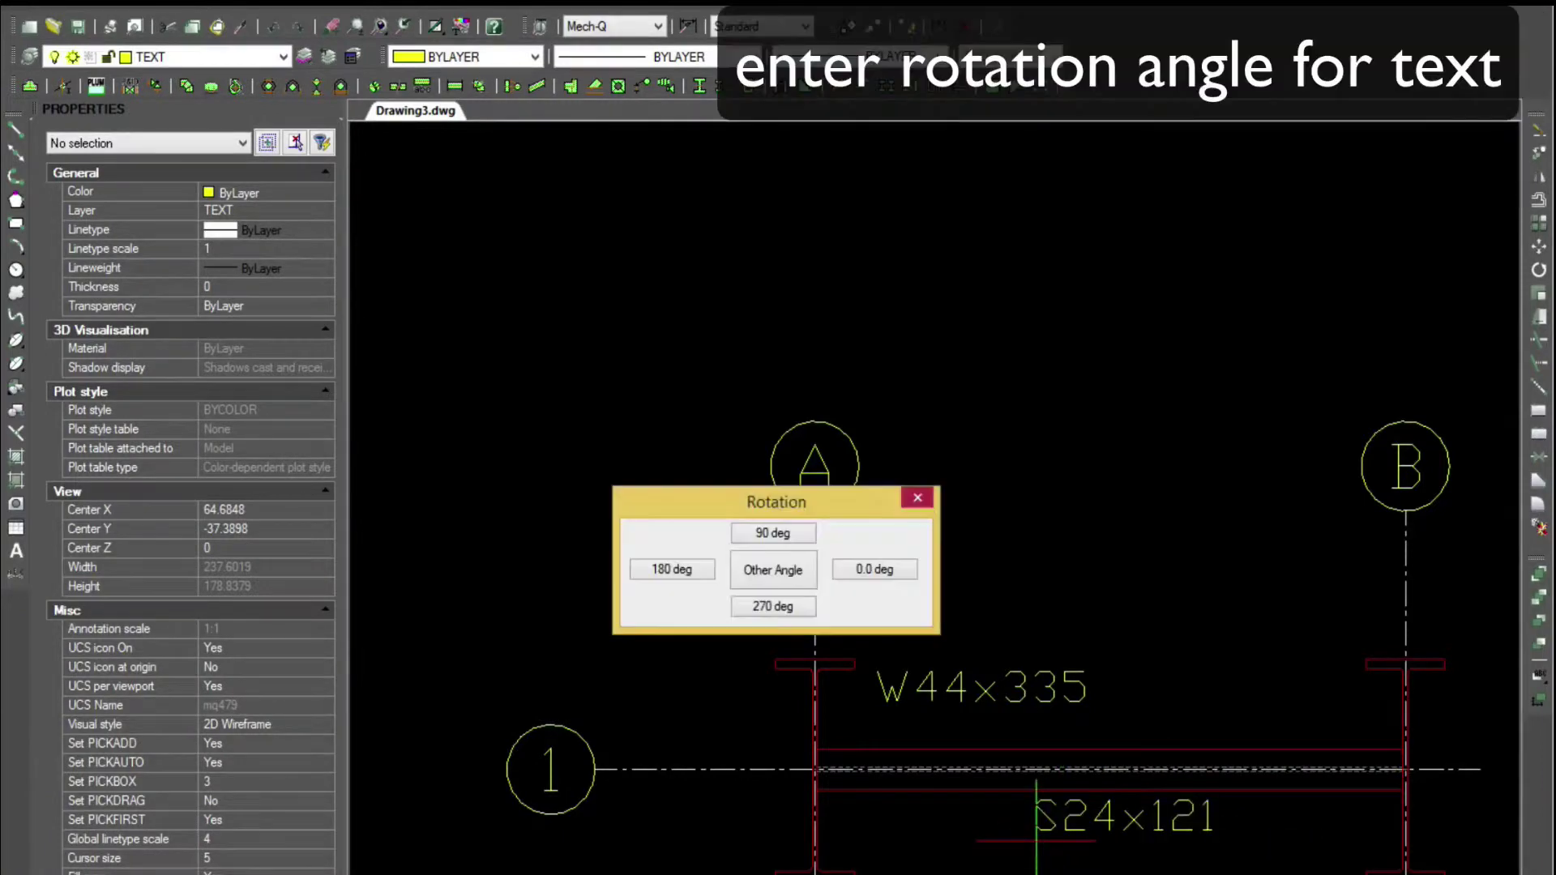
pyautogui.click(886, 577)
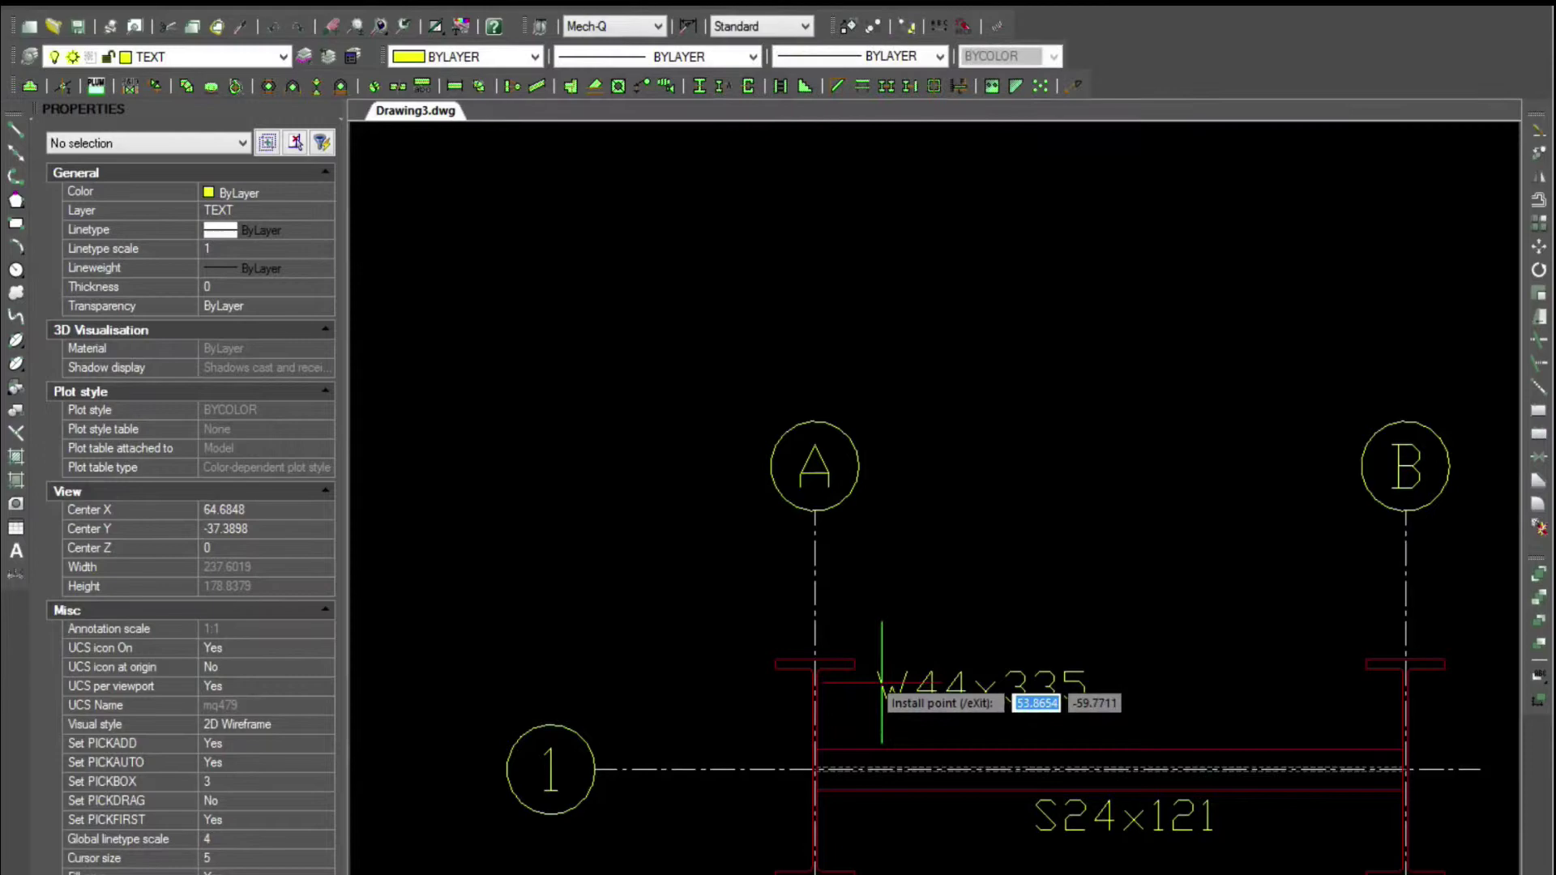
# - Copy the A1 and B1 columns, the S24x121 beam and their labels down toward grid line 2
pyautogui.moveTo(882, 685); pyautogui.dragTo(748, 385, button='middle')
pyautogui.press('Escape')
pyautogui.click(549, 293)
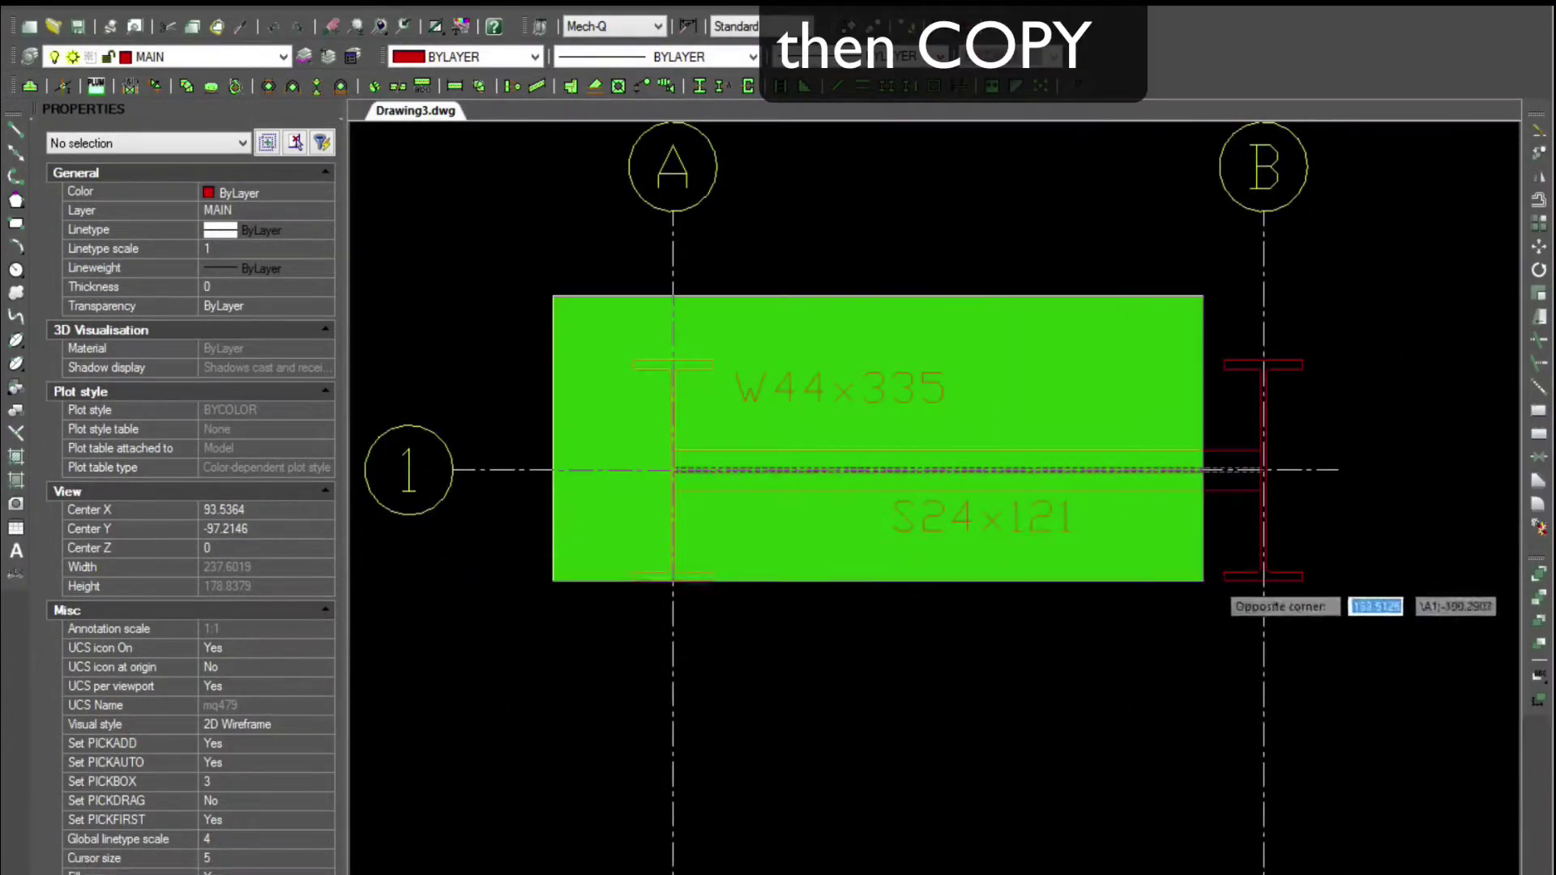
pyautogui.click(1347, 615)
pyautogui.write('COPY')
pyautogui.press('Return')
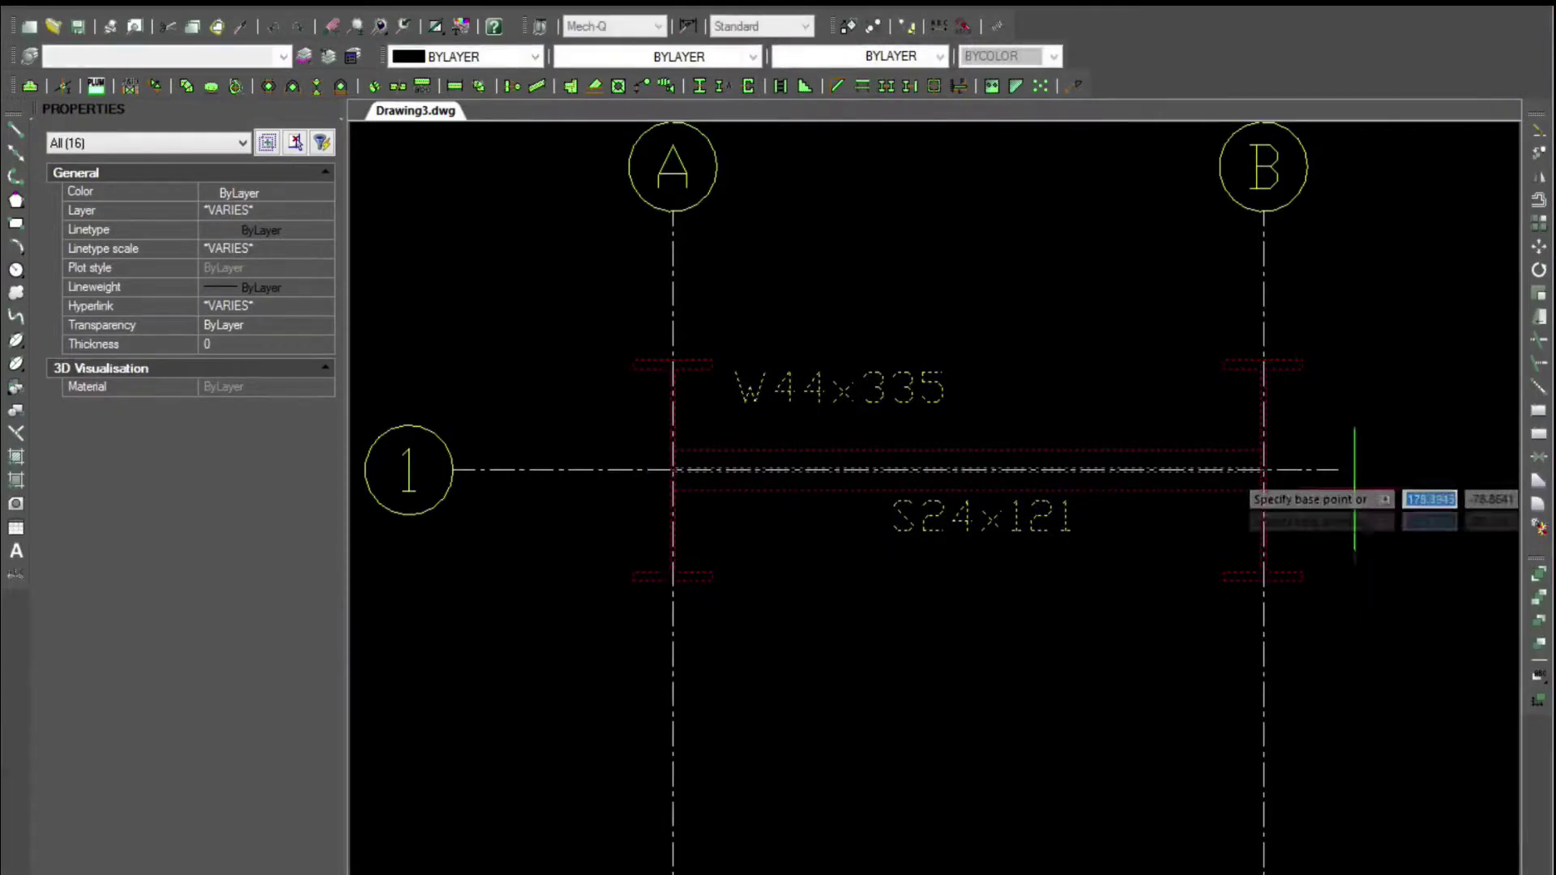
pyautogui.click(1339, 469)
pyautogui.press('Escape')
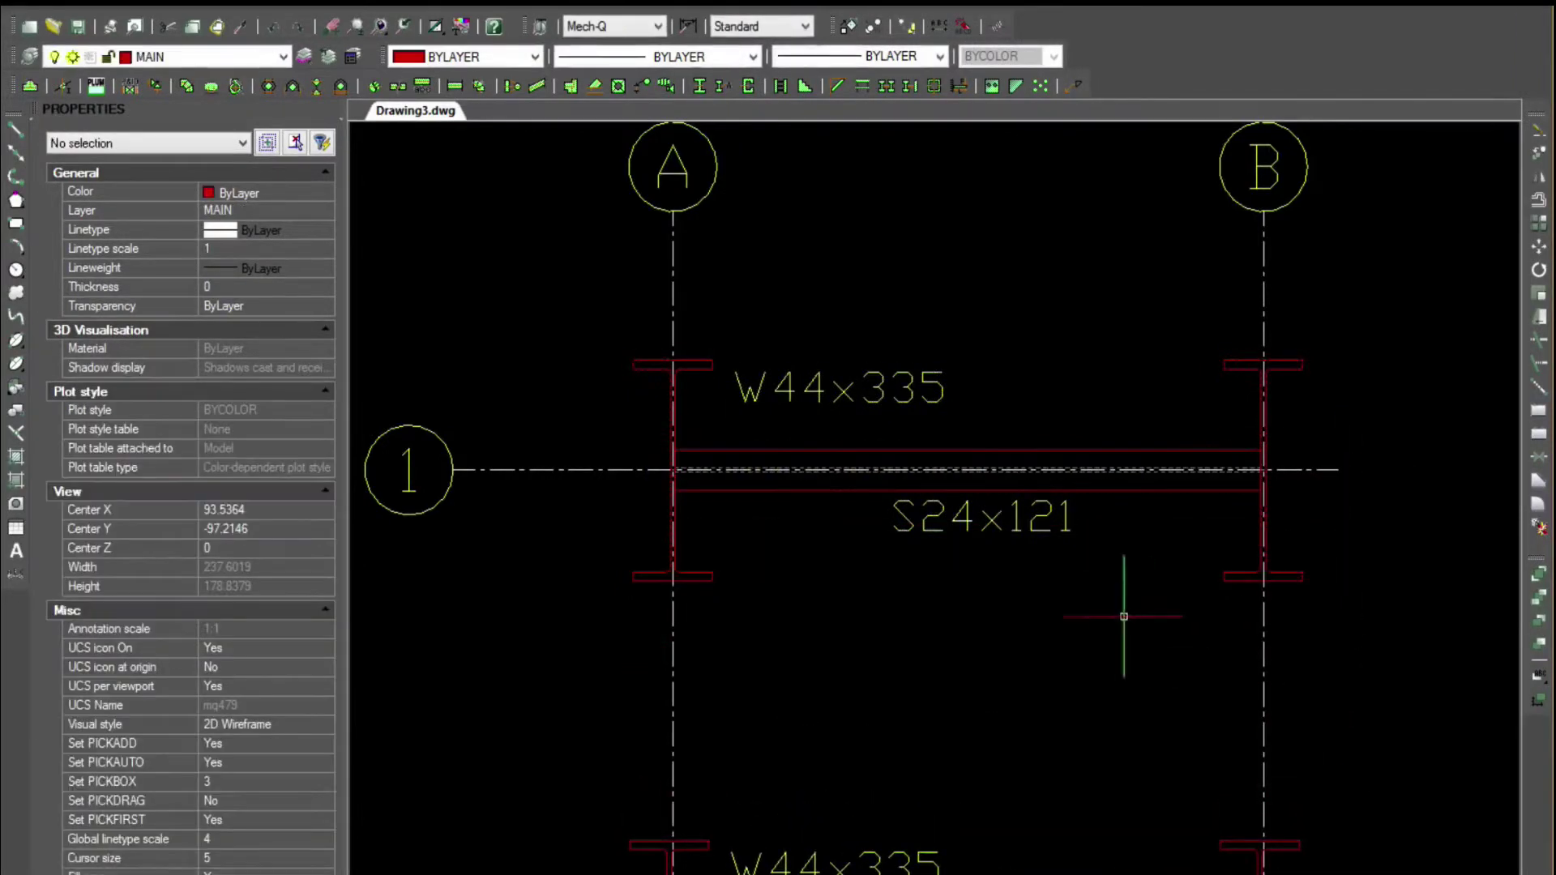
# - Draw a plan-view S24x121 beam down grid A below grid 1, label it vertically, and select both
pyautogui.click(697, 89)
pyautogui.click(668, 795)
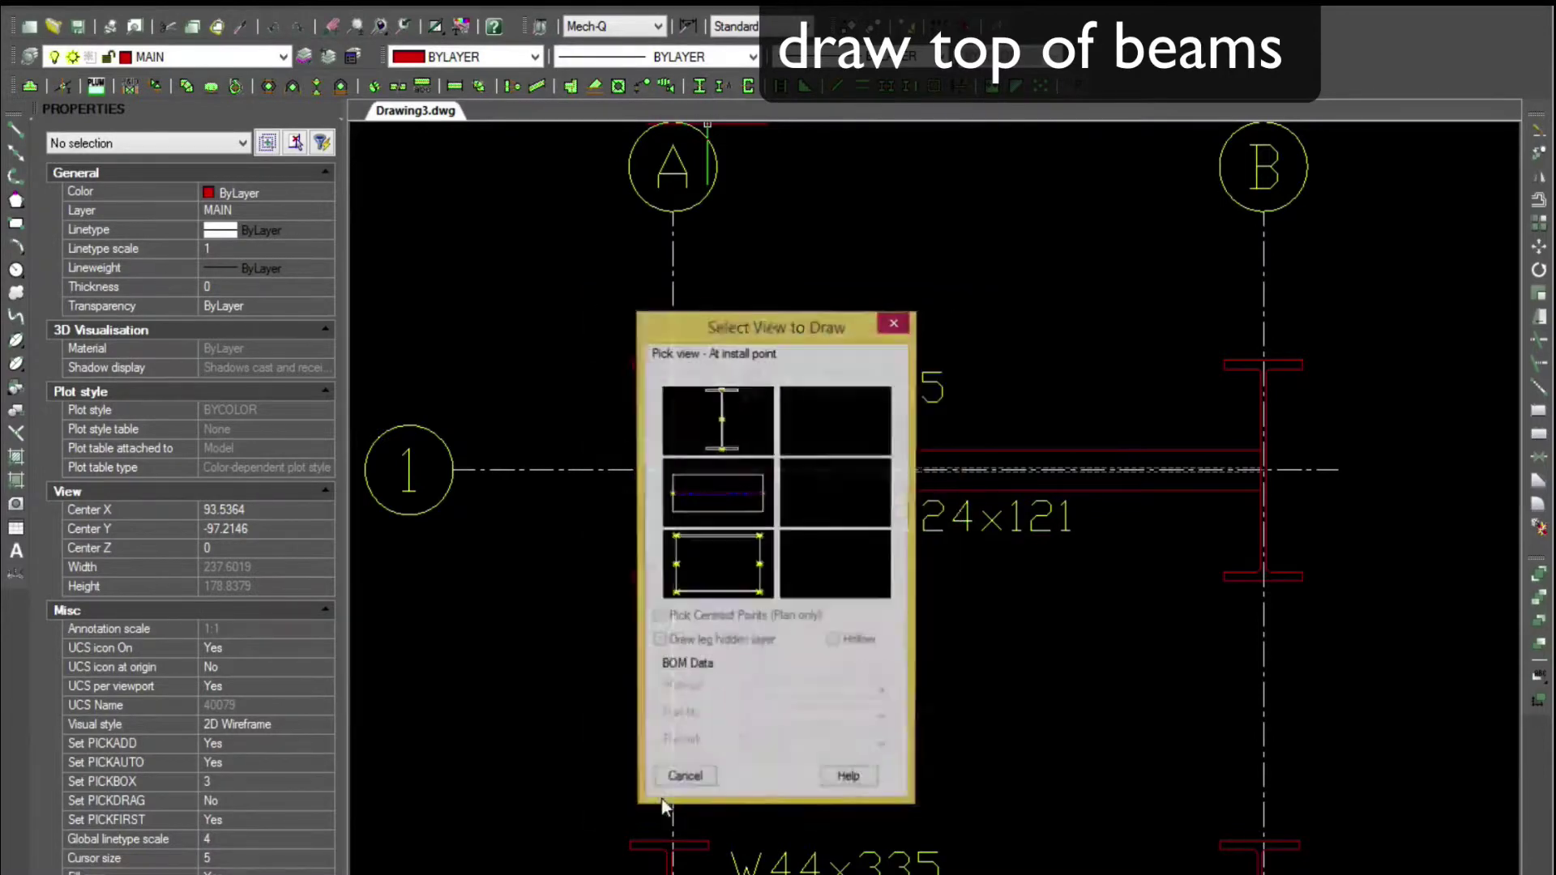
pyautogui.click(656, 493)
pyautogui.click(671, 575)
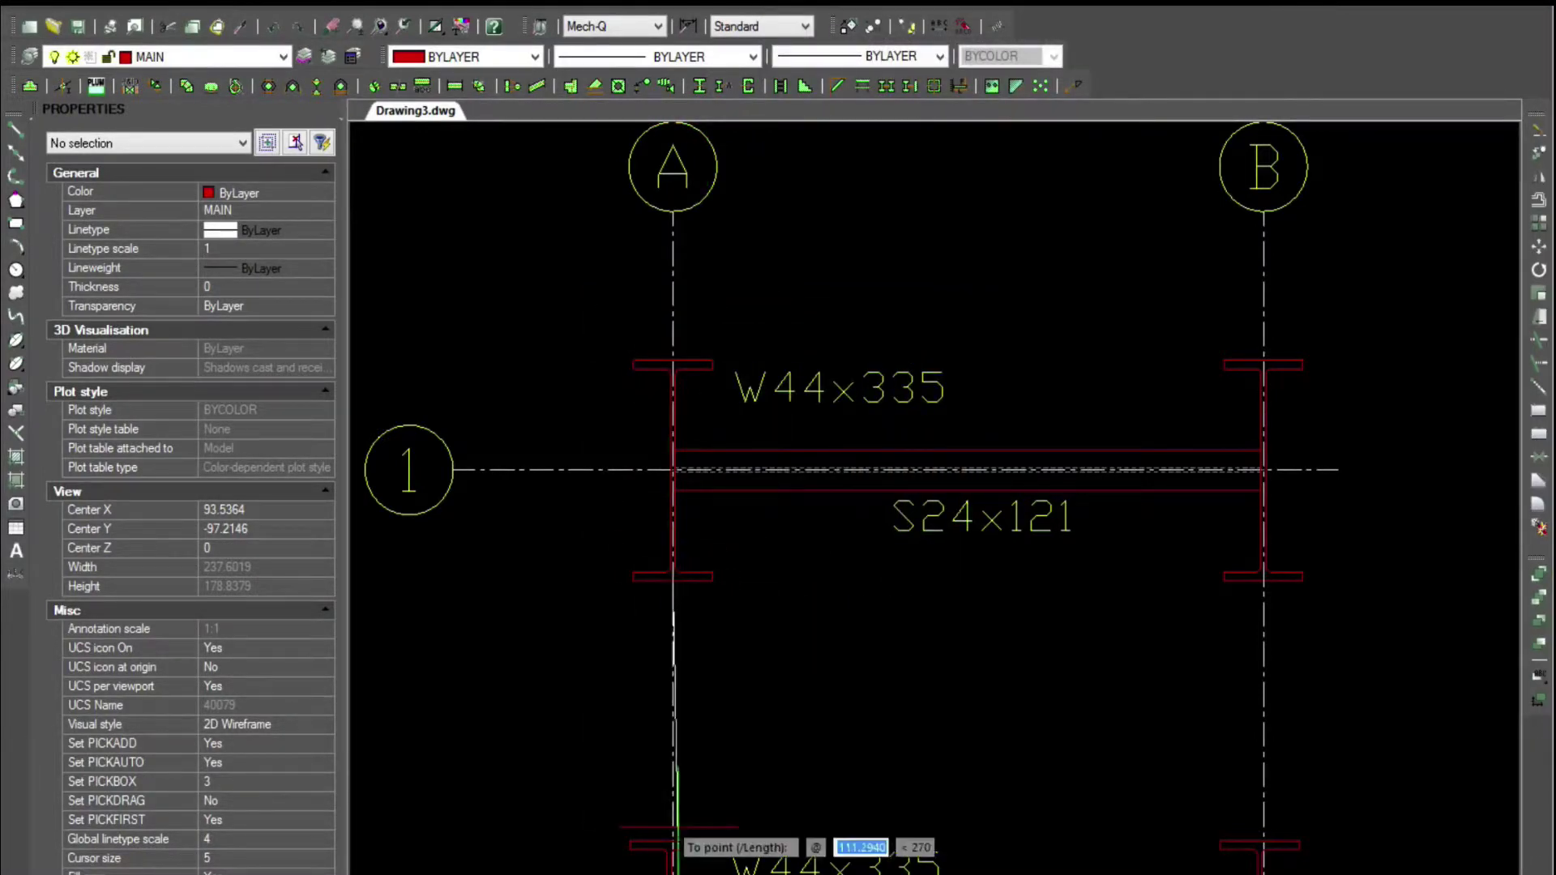
pyautogui.click(674, 840)
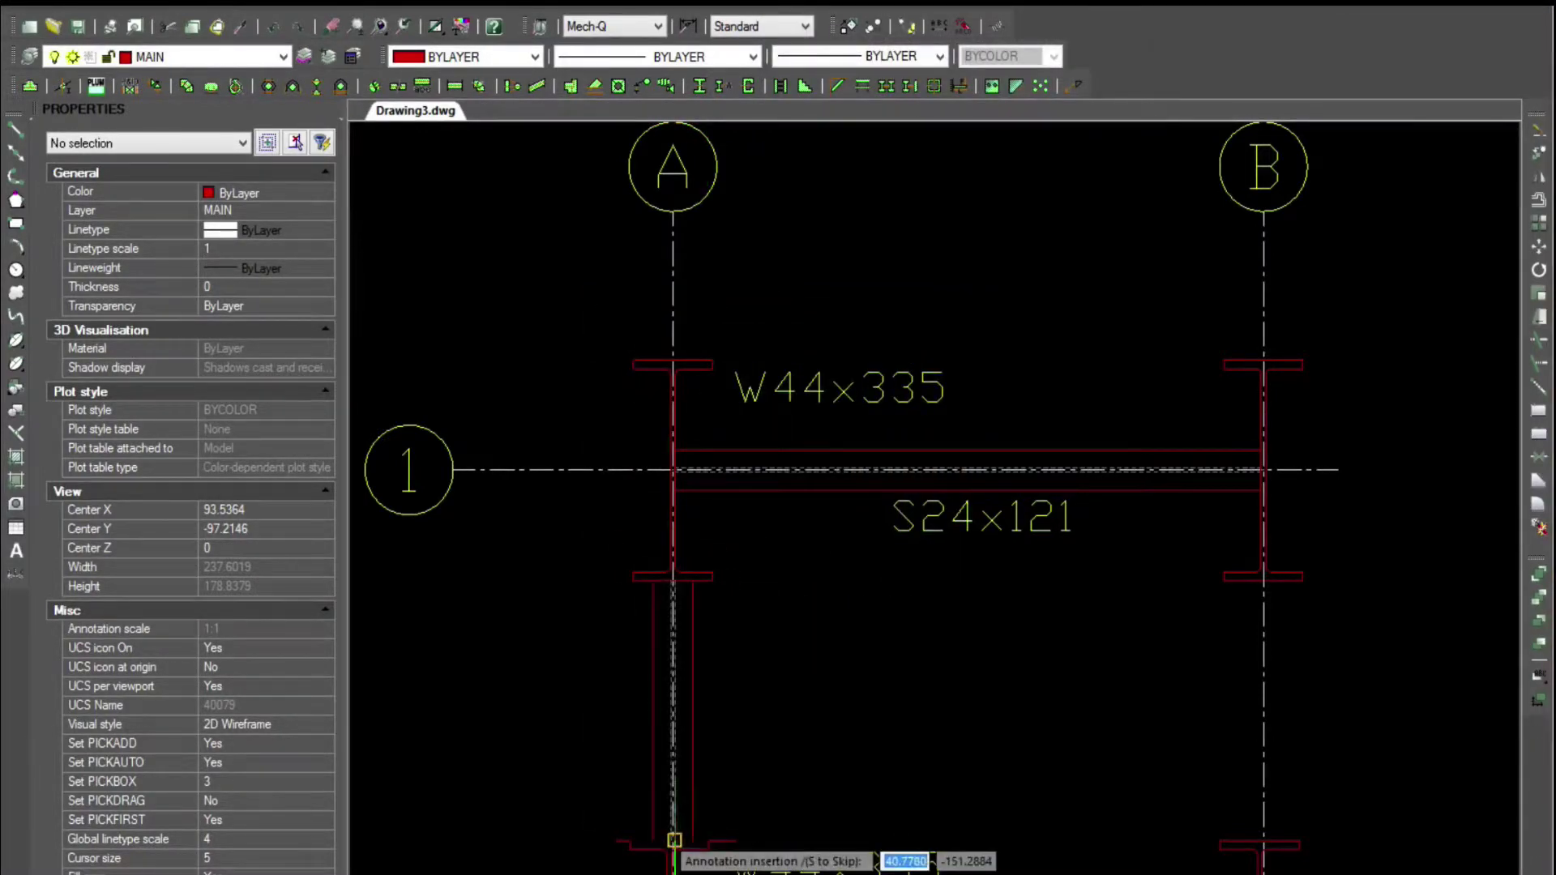
pyautogui.click(625, 775)
pyautogui.click(770, 540)
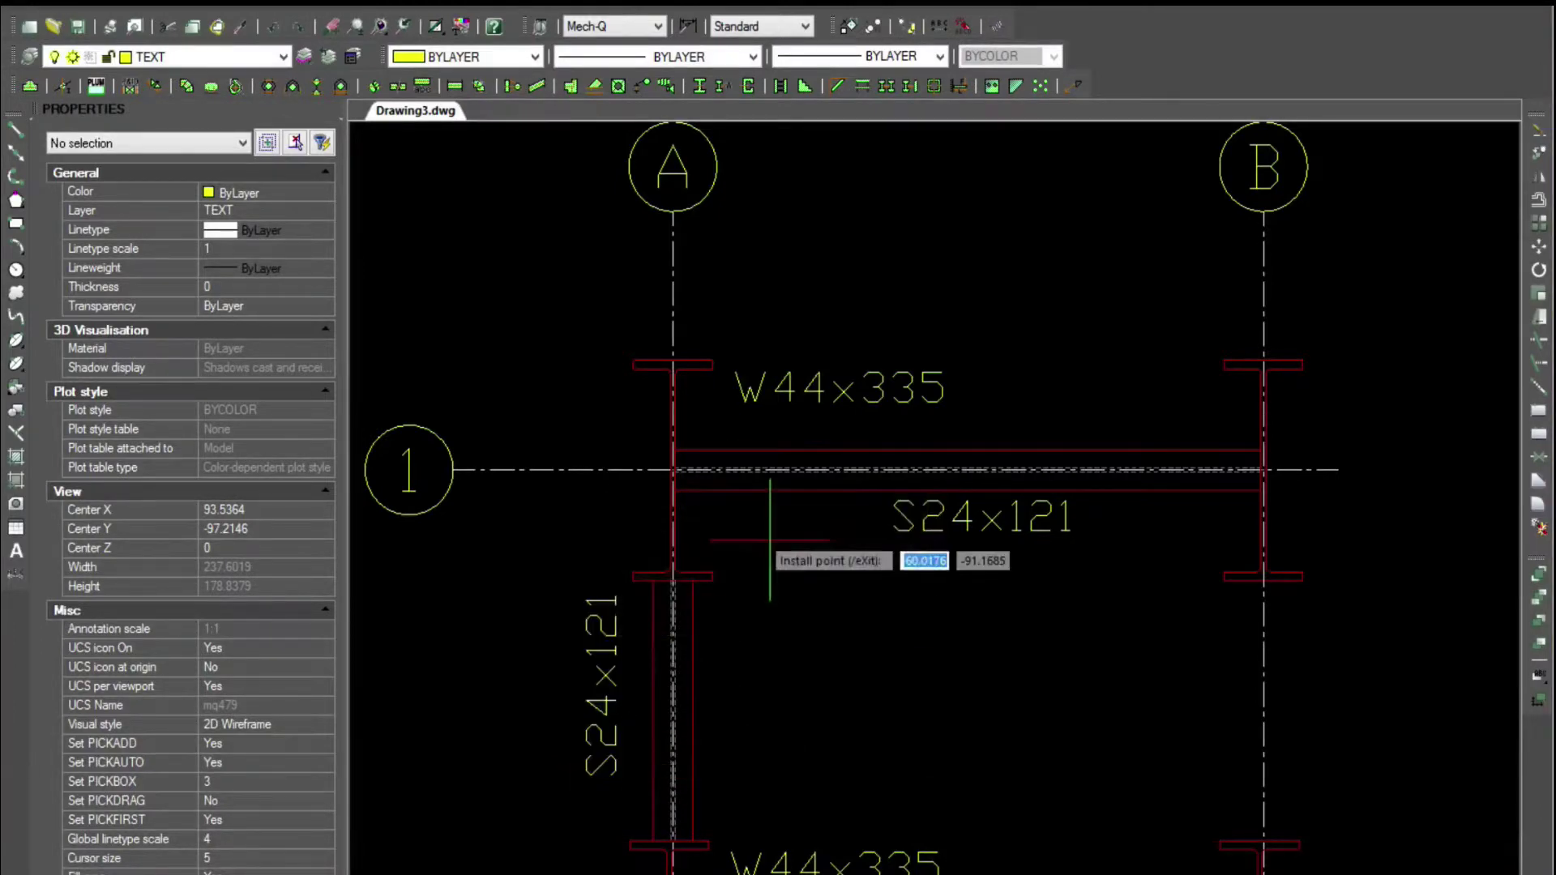
pyautogui.press('Escape')
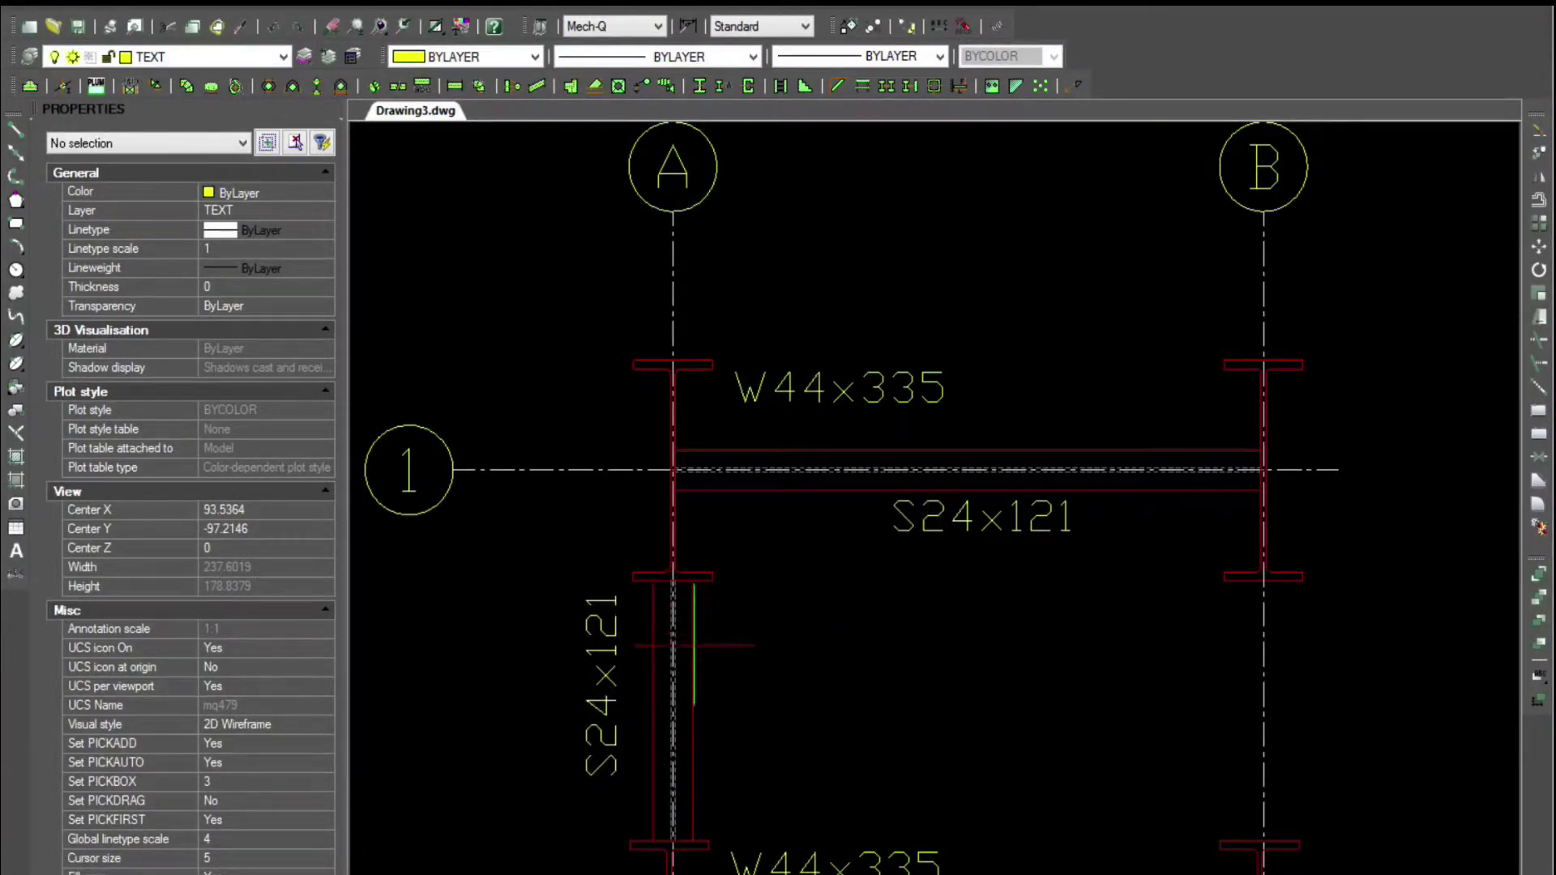
pyautogui.click(673, 652)
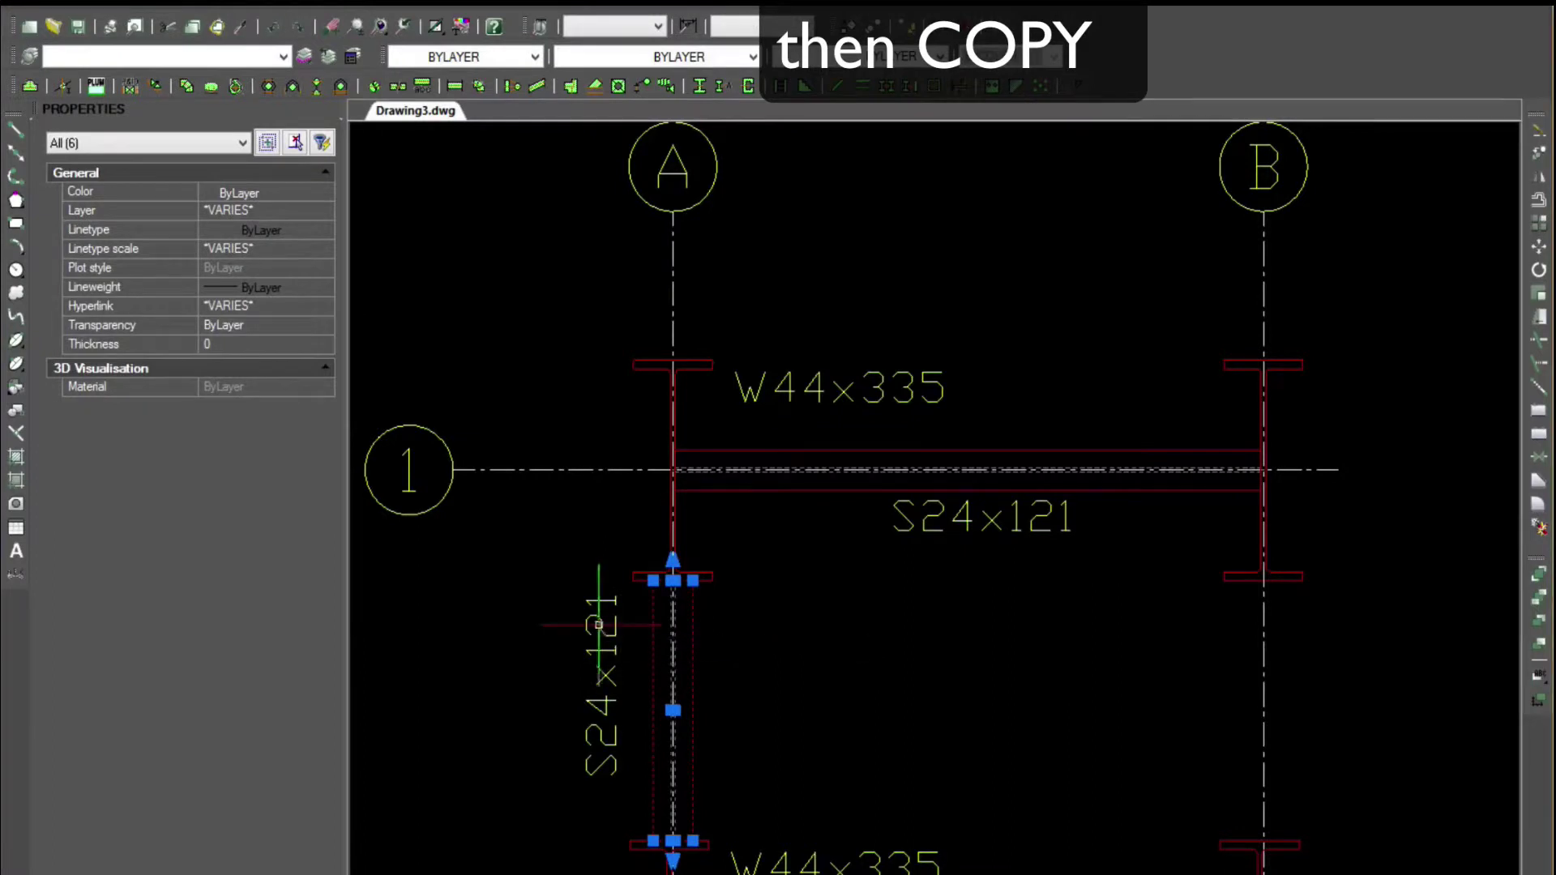
# - Copy the S24x121 beam and its label from grid A to grid B, and reopen Structural Sections
pyautogui.write('copy')
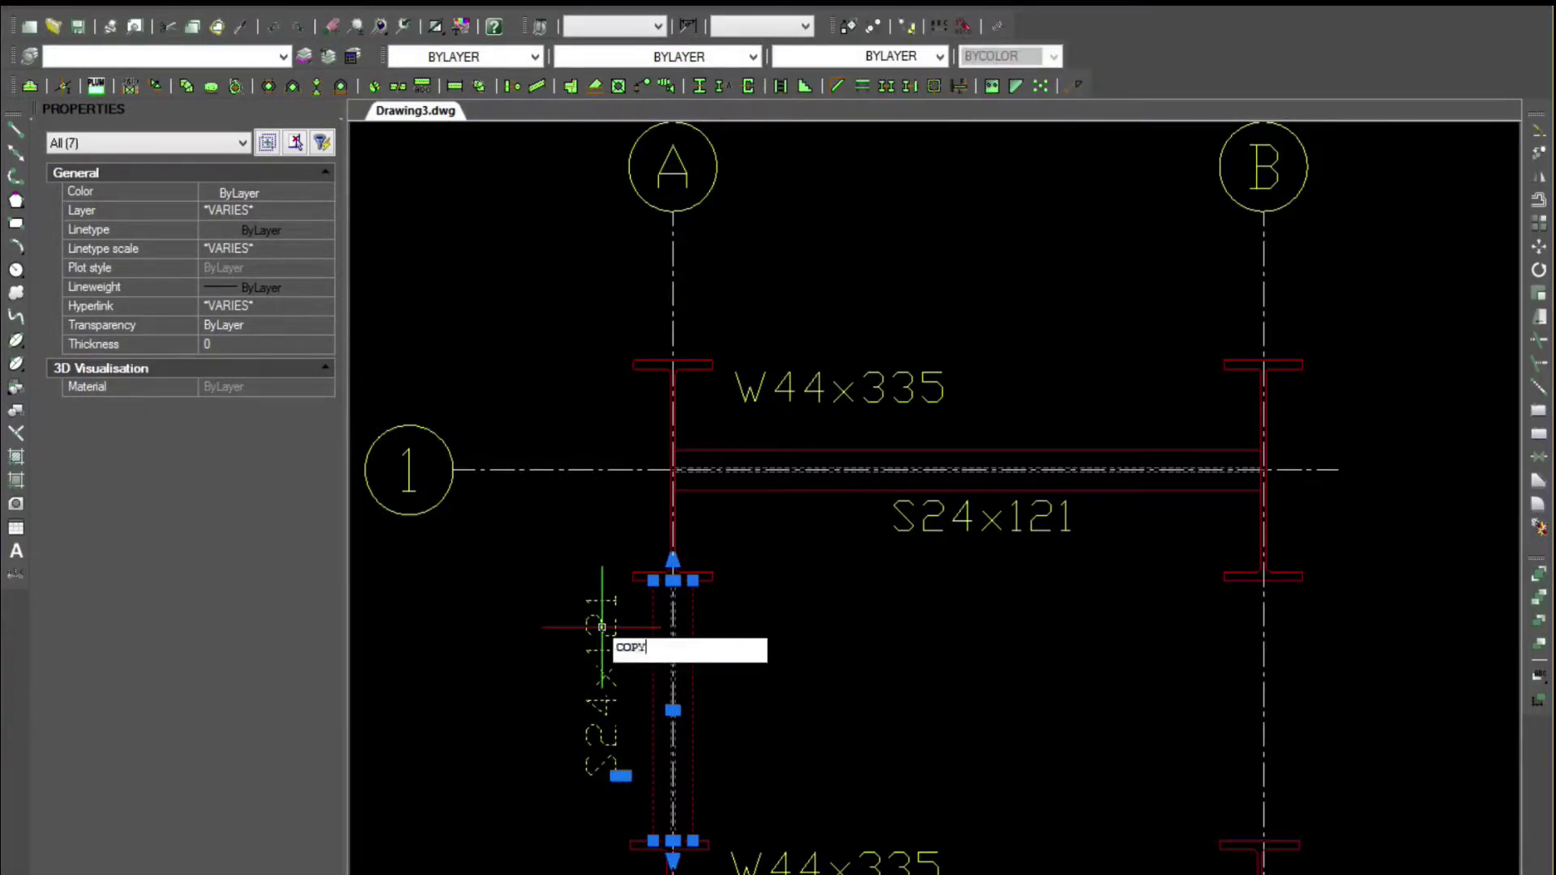
pyautogui.press('Return')
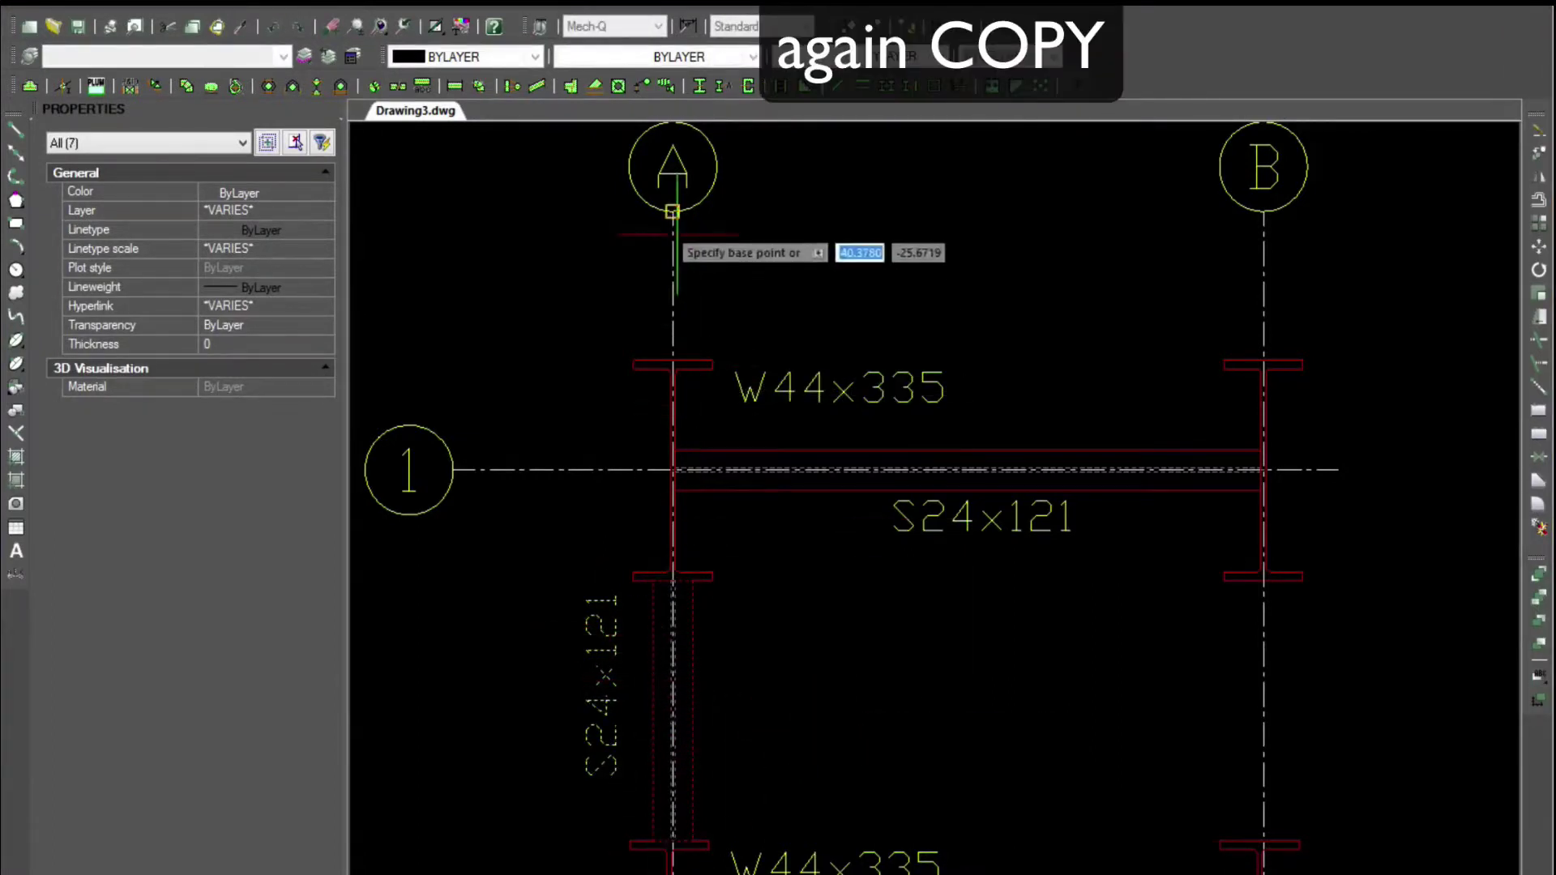
pyautogui.click(673, 213)
pyautogui.click(1264, 213)
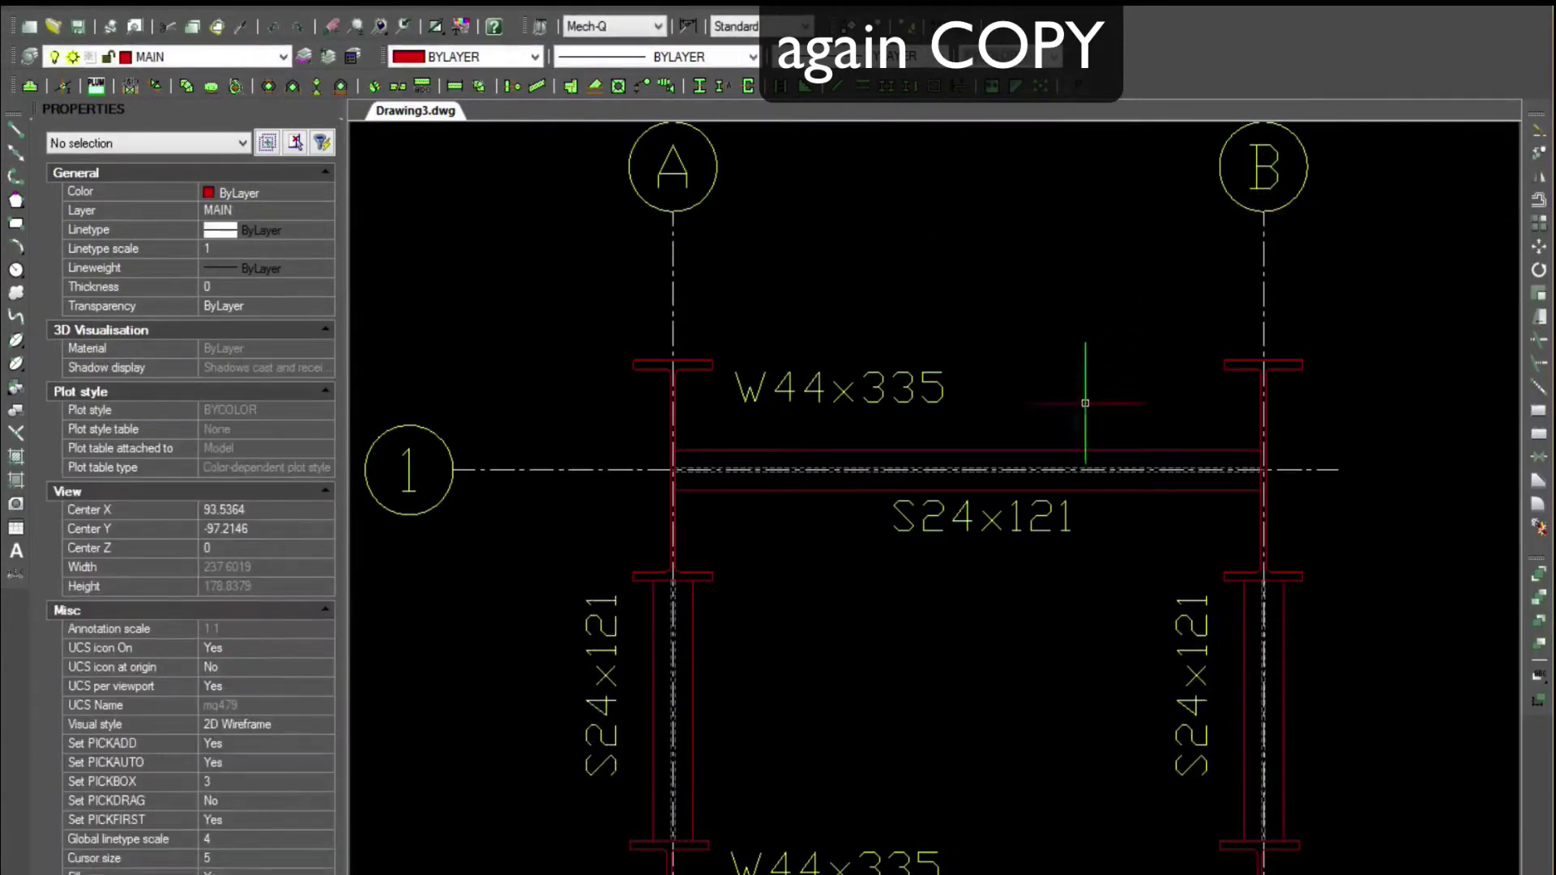
pyautogui.scroll(-2, 1014, 538)
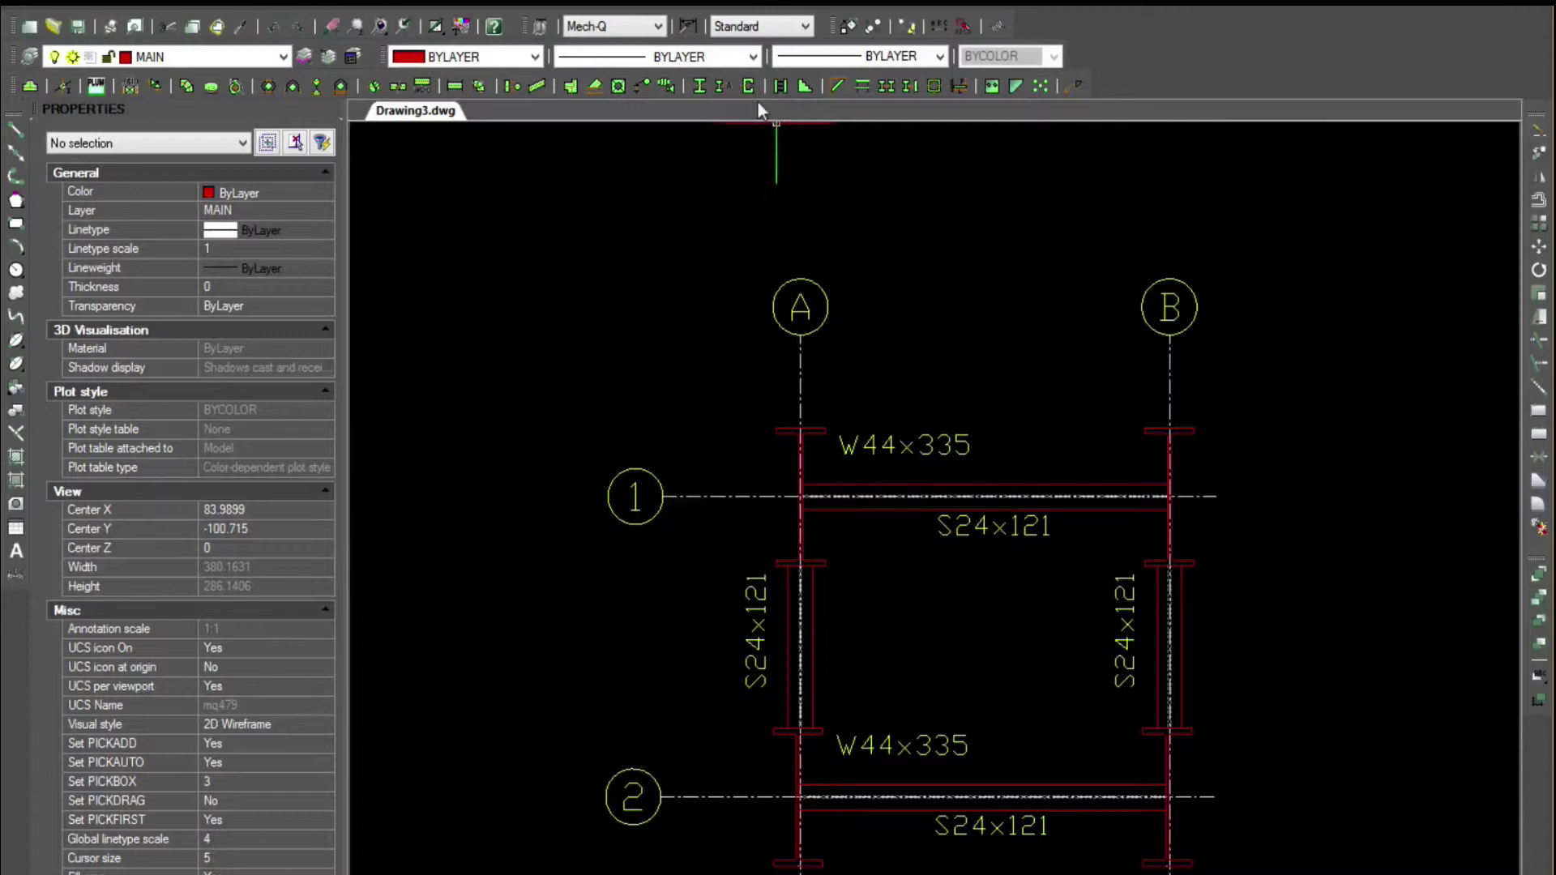
pyautogui.click(700, 86)
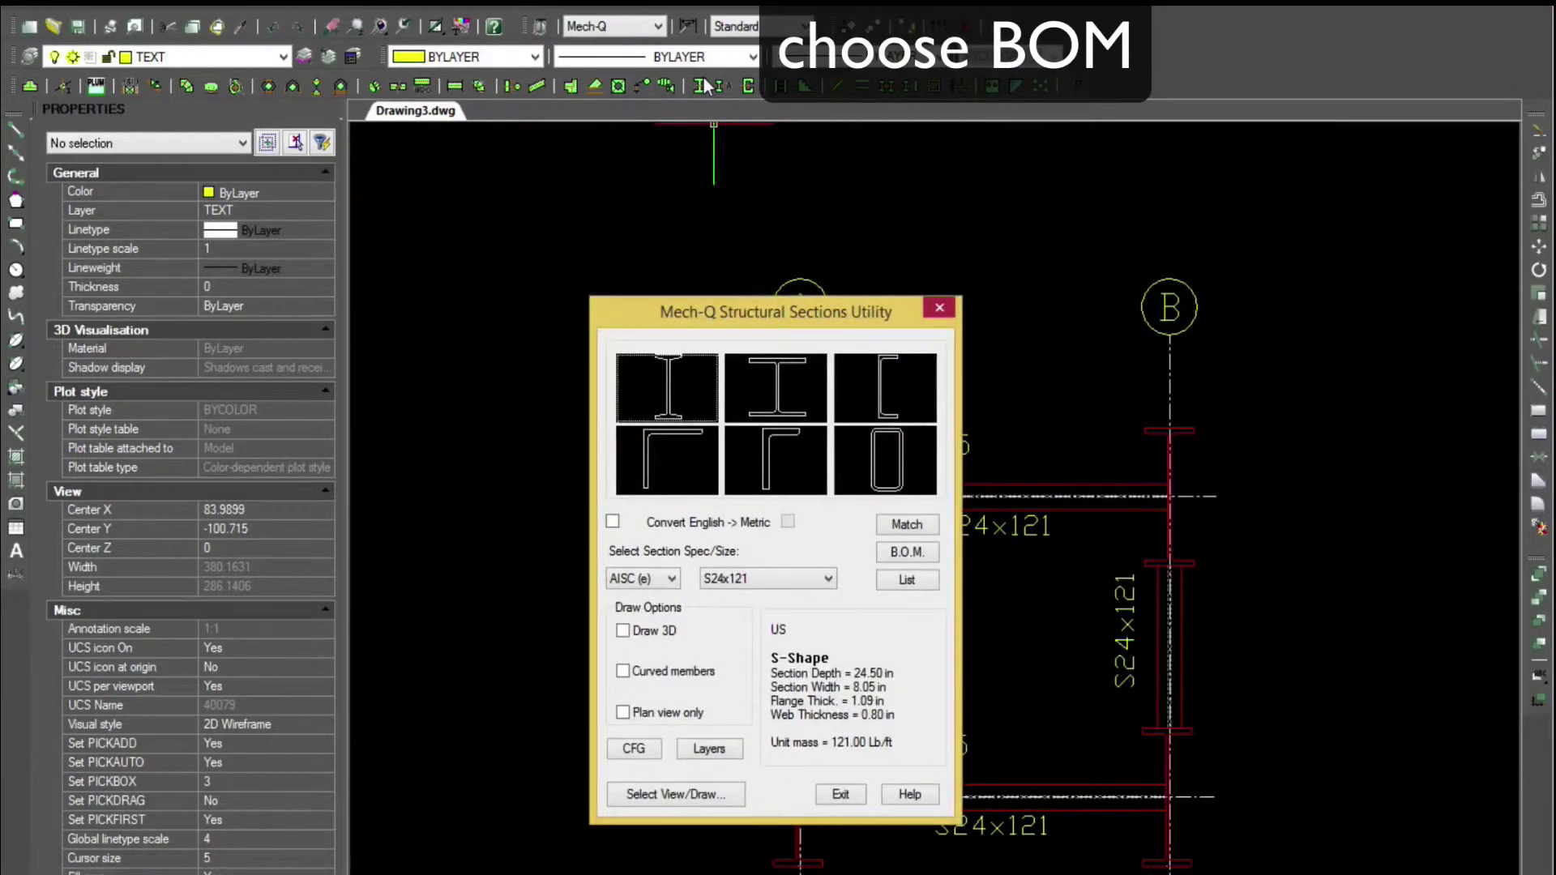
# - Run Do BOM from the BOM CFG dialog and select ALL drawing members
pyautogui.click(916, 554)
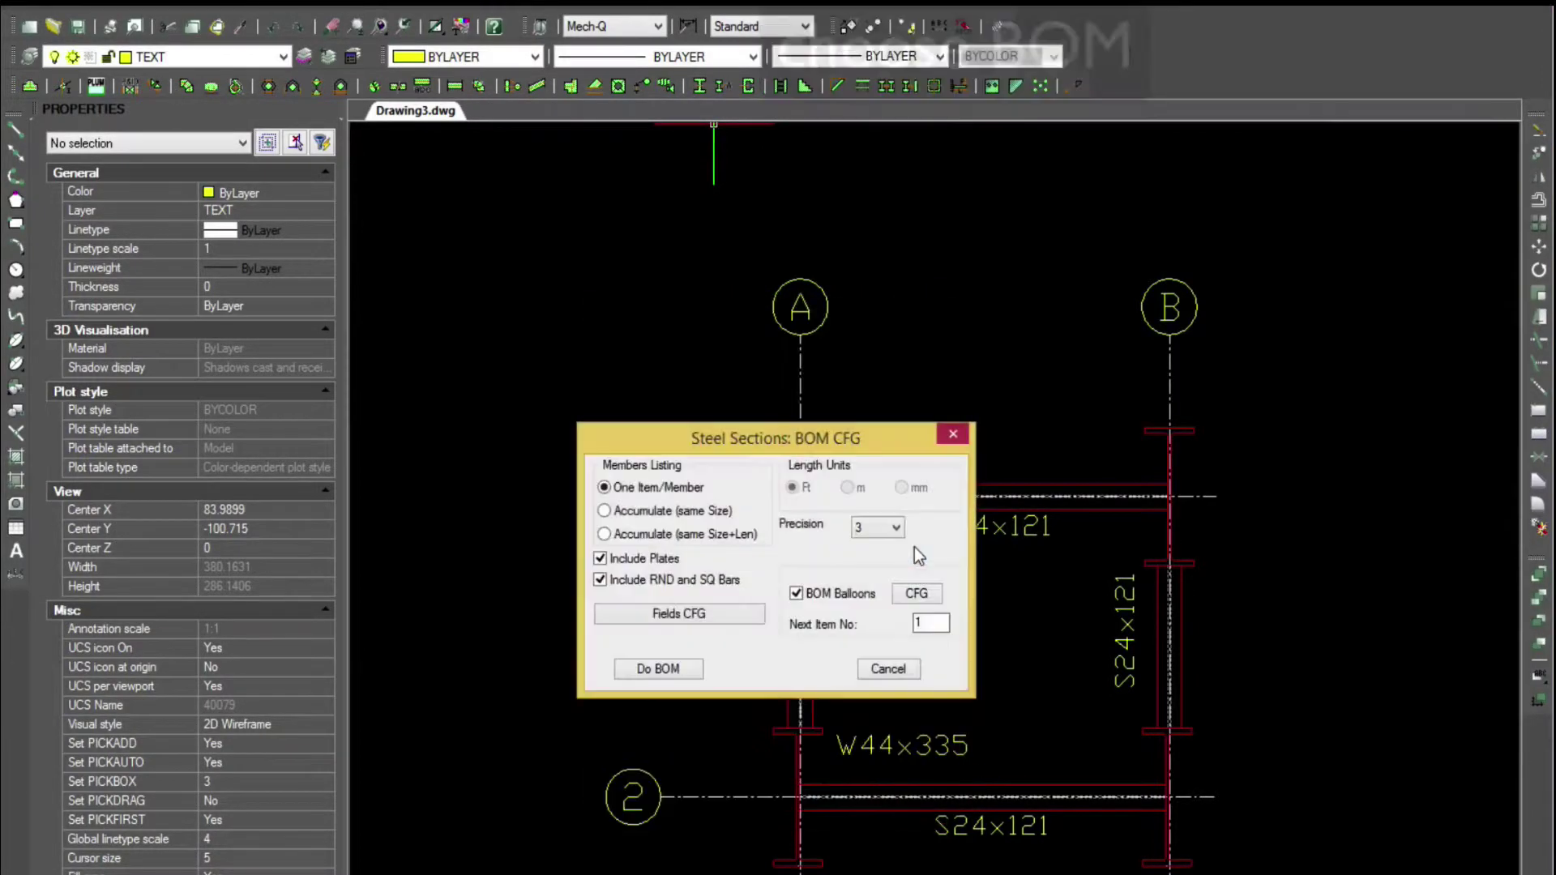
pyautogui.click(663, 672)
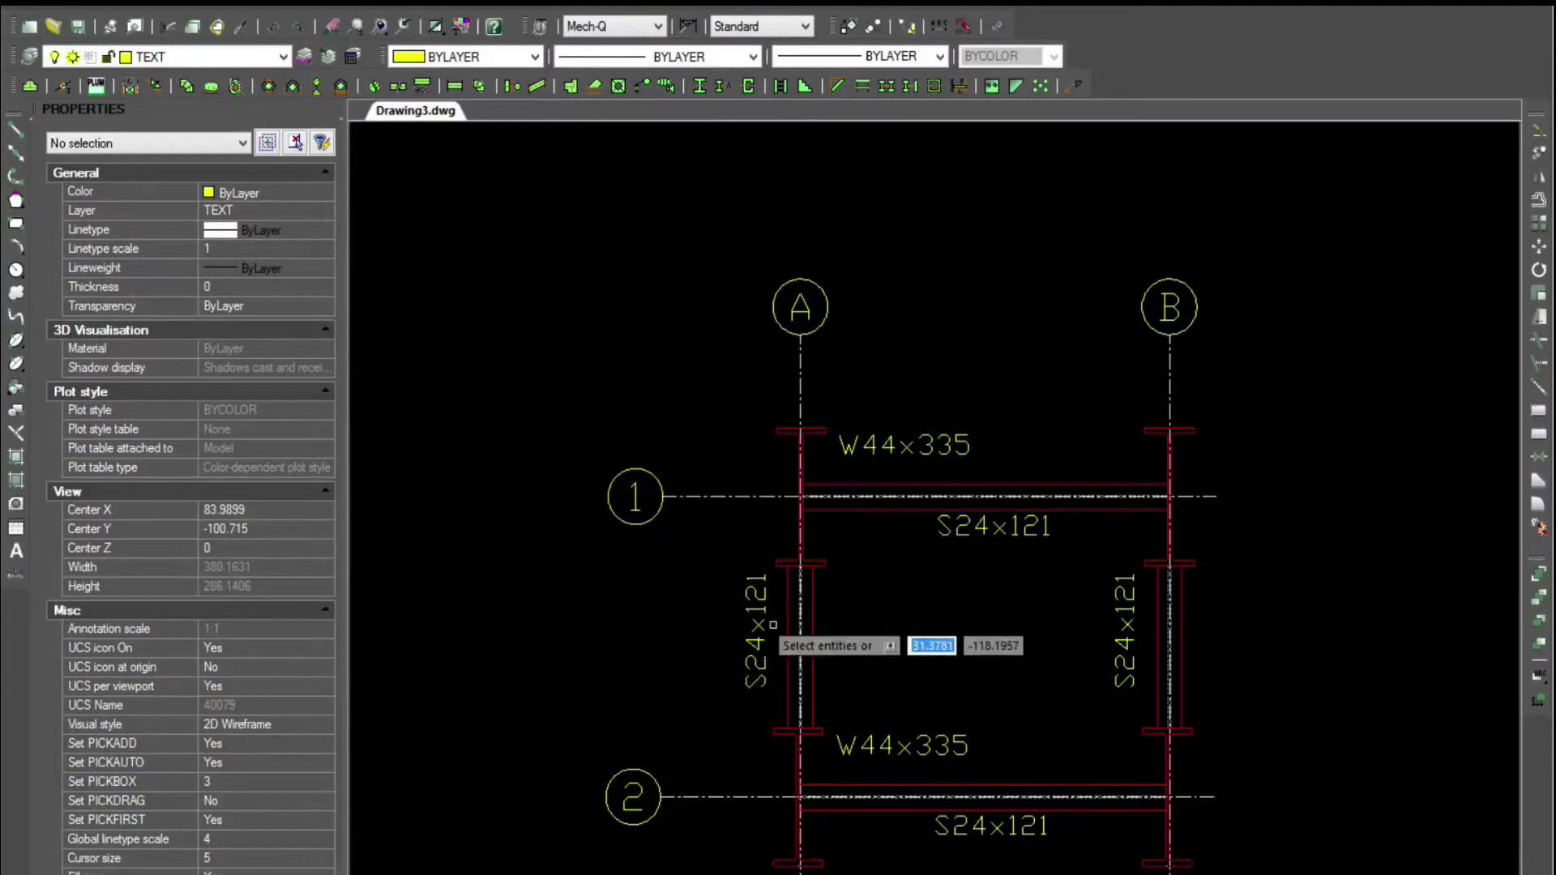
pyautogui.moveTo(773, 625)
pyautogui.mouseDown(button='middle')
pyautogui.moveTo(783, 684)
pyautogui.moveTo(875, 695)
pyautogui.moveTo(1066, 465)
pyautogui.mouseUp(button='middle')
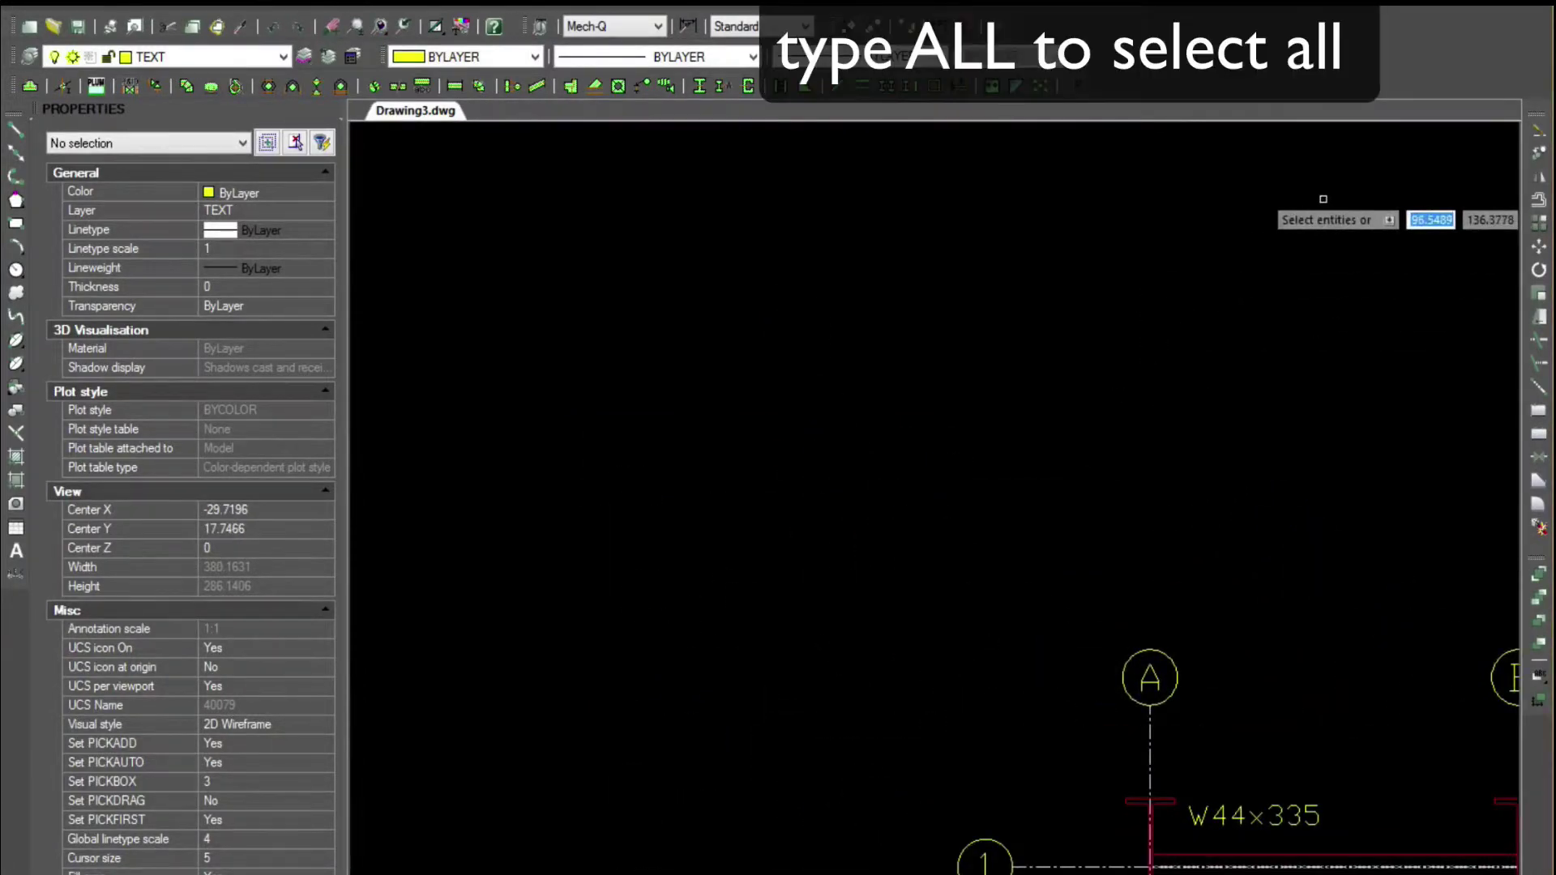
pyautogui.press('Return')
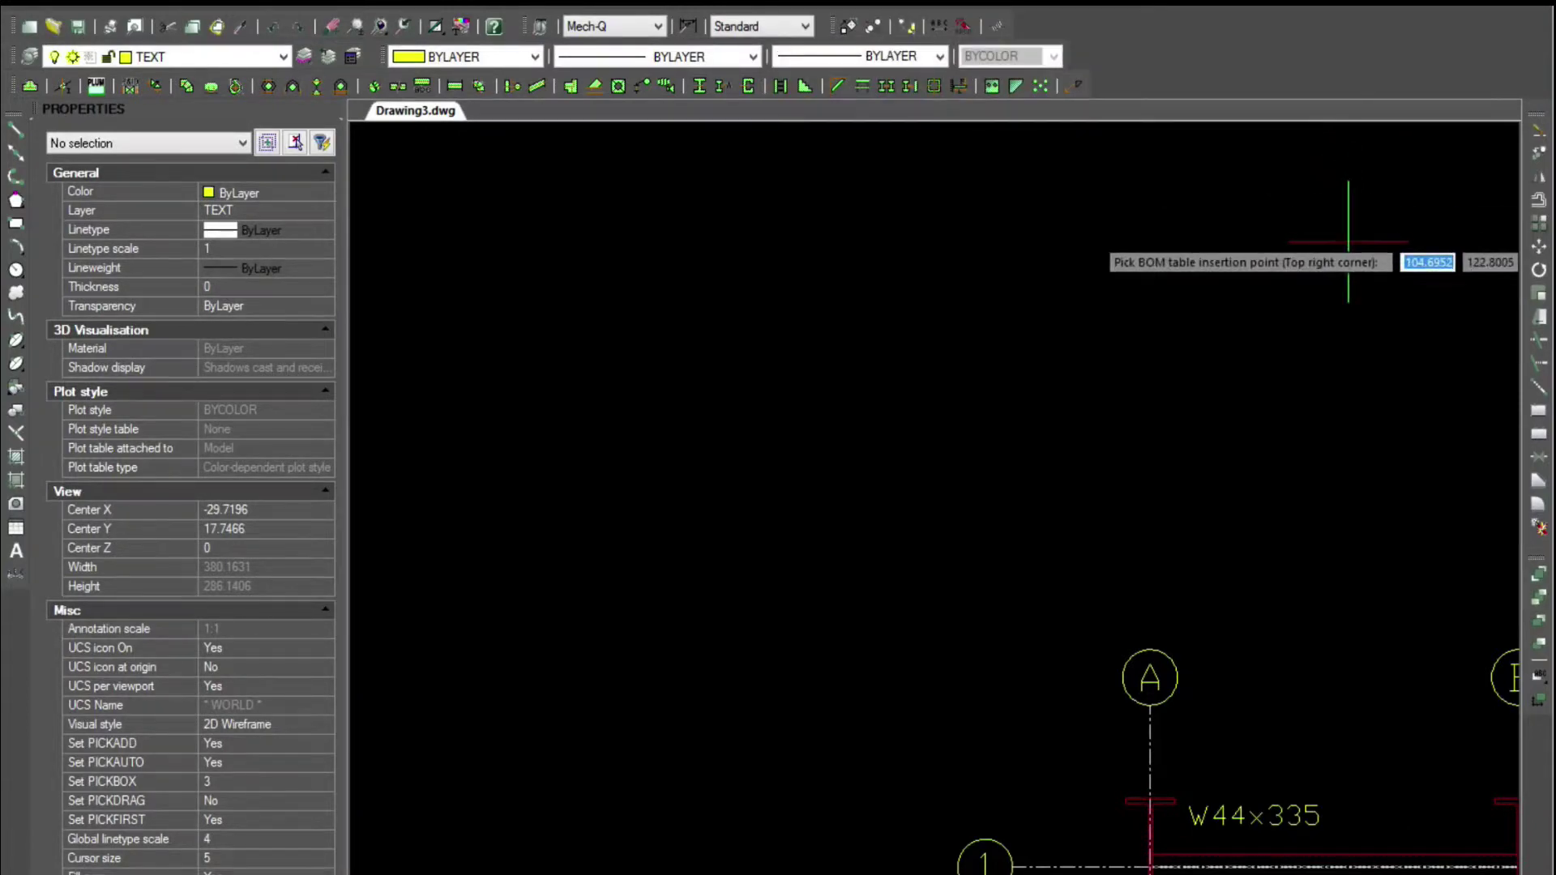
# - Place the BOM schedule's top-right corner in the empty space above the framing plan
pyautogui.click(1407, 209)
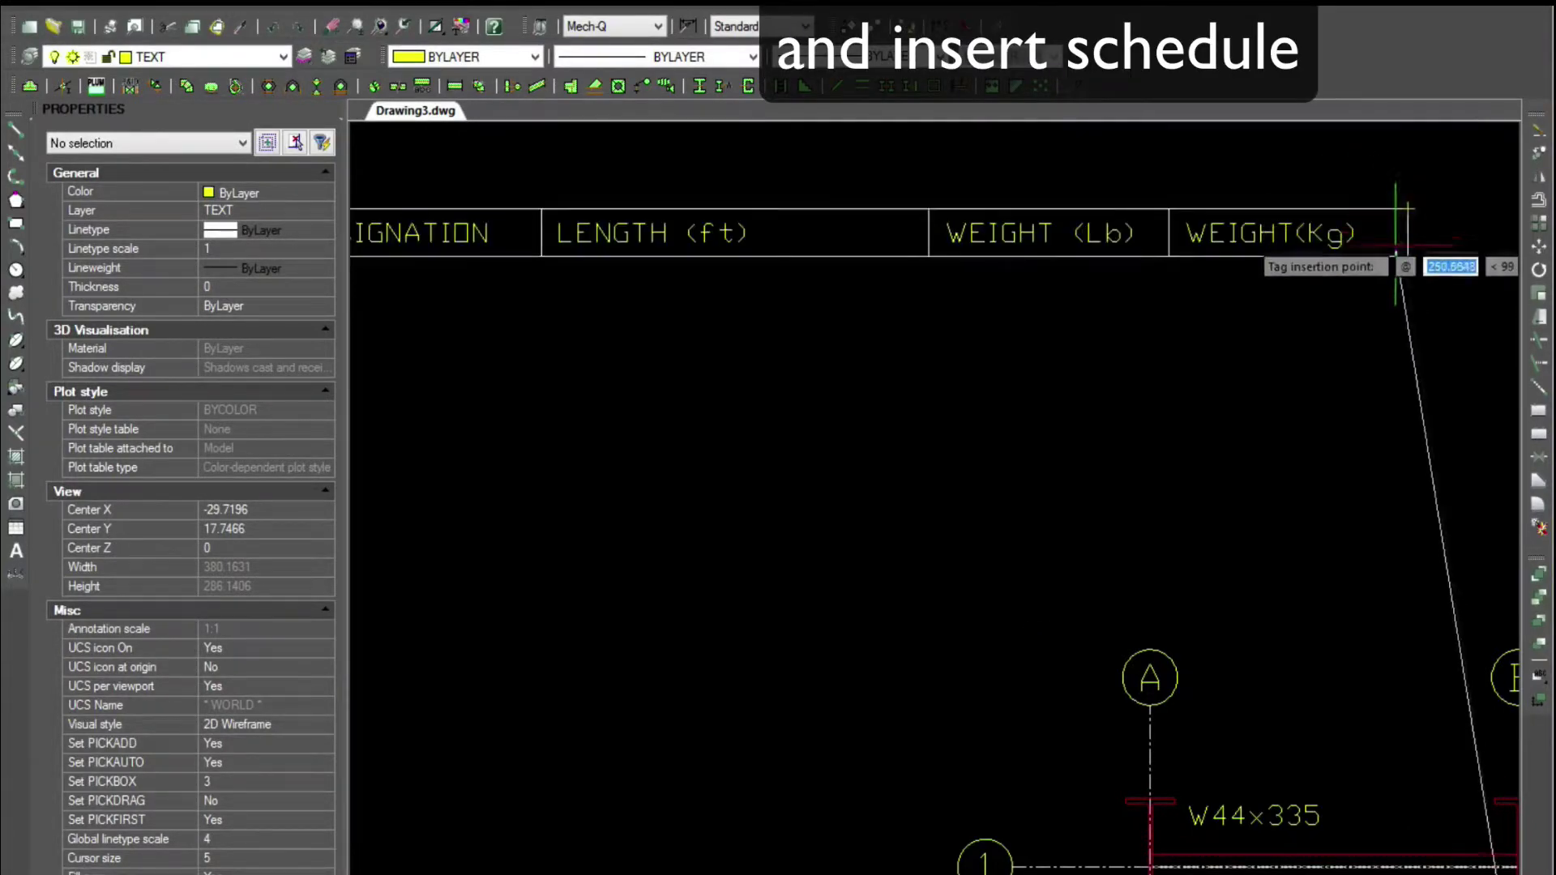
pyautogui.scroll(-2, 1262, 382)
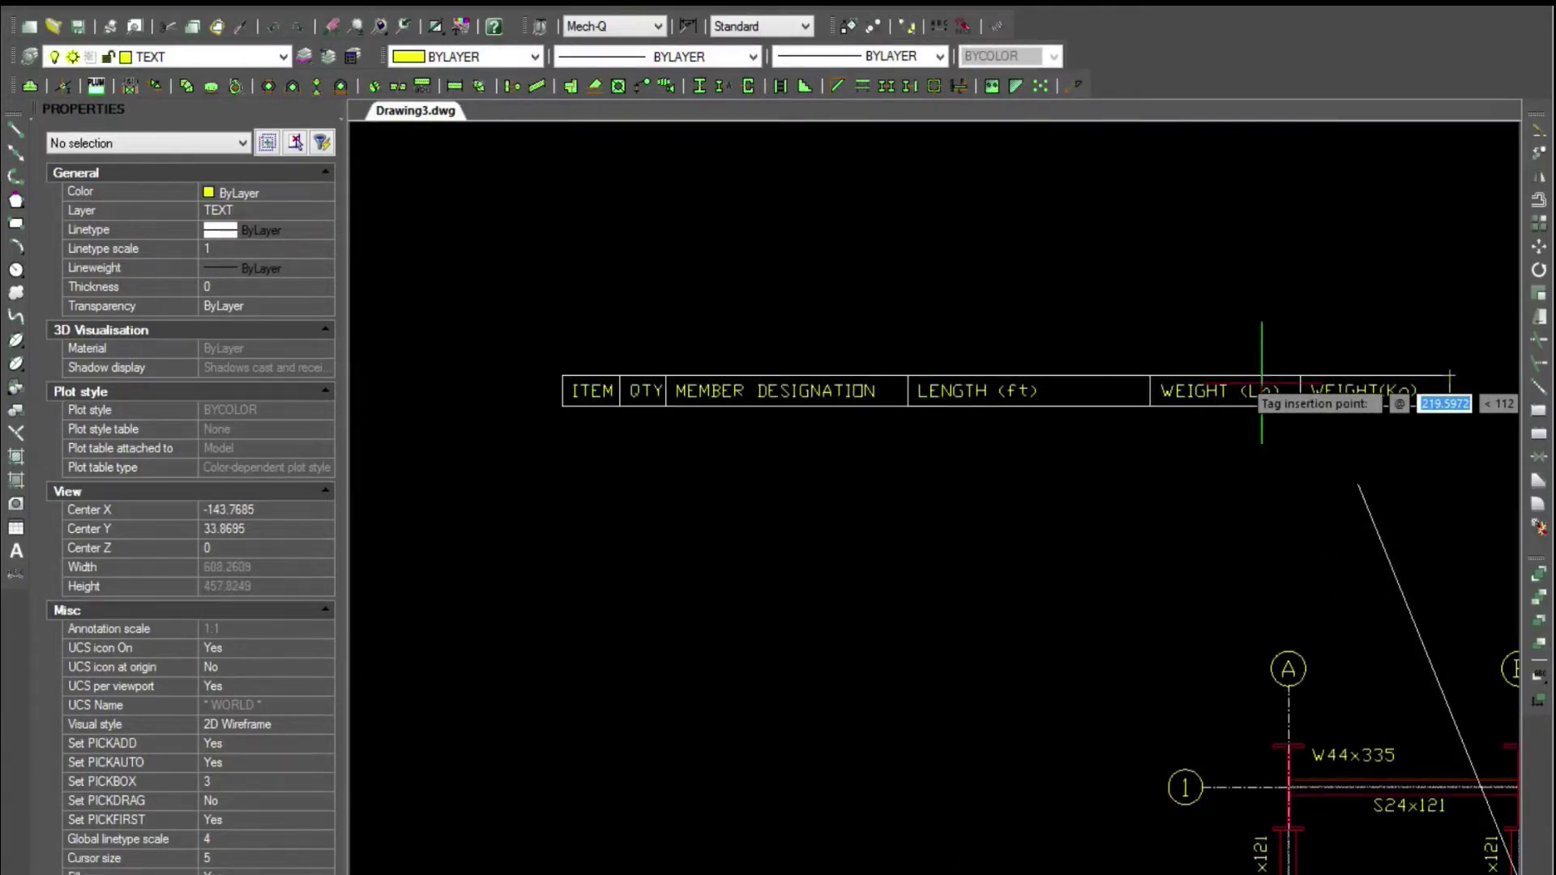
pyautogui.moveTo(1261, 382); pyautogui.dragTo(1127, 241, button='middle')
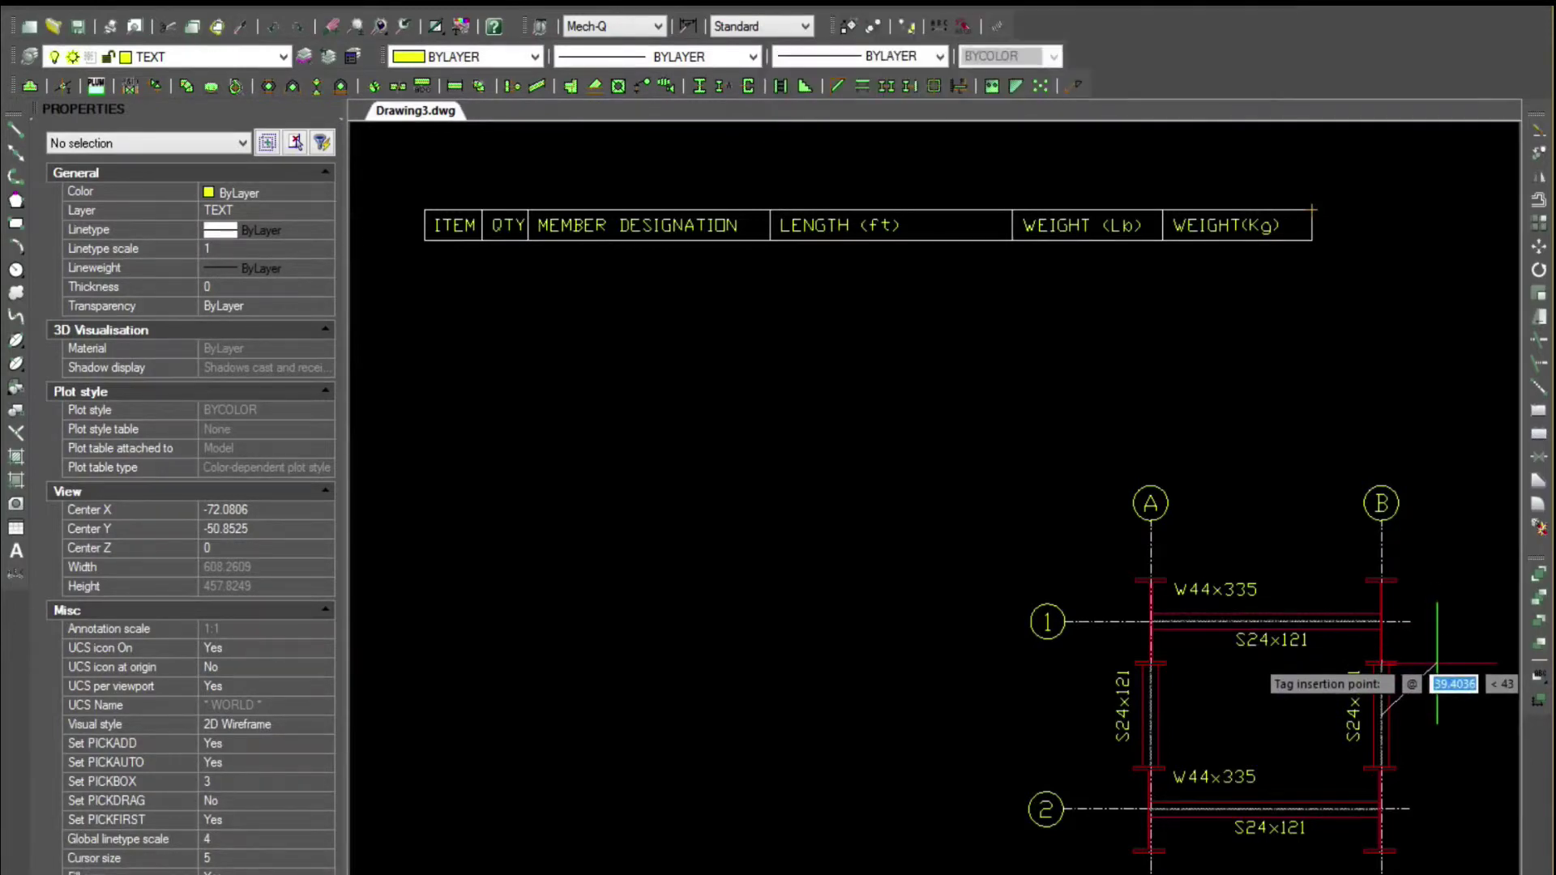
# - Tag the S24x121 beams on grids B, A, 2 and 1 as items 1–4
pyautogui.click(1425, 662)
pyautogui.click(1197, 678)
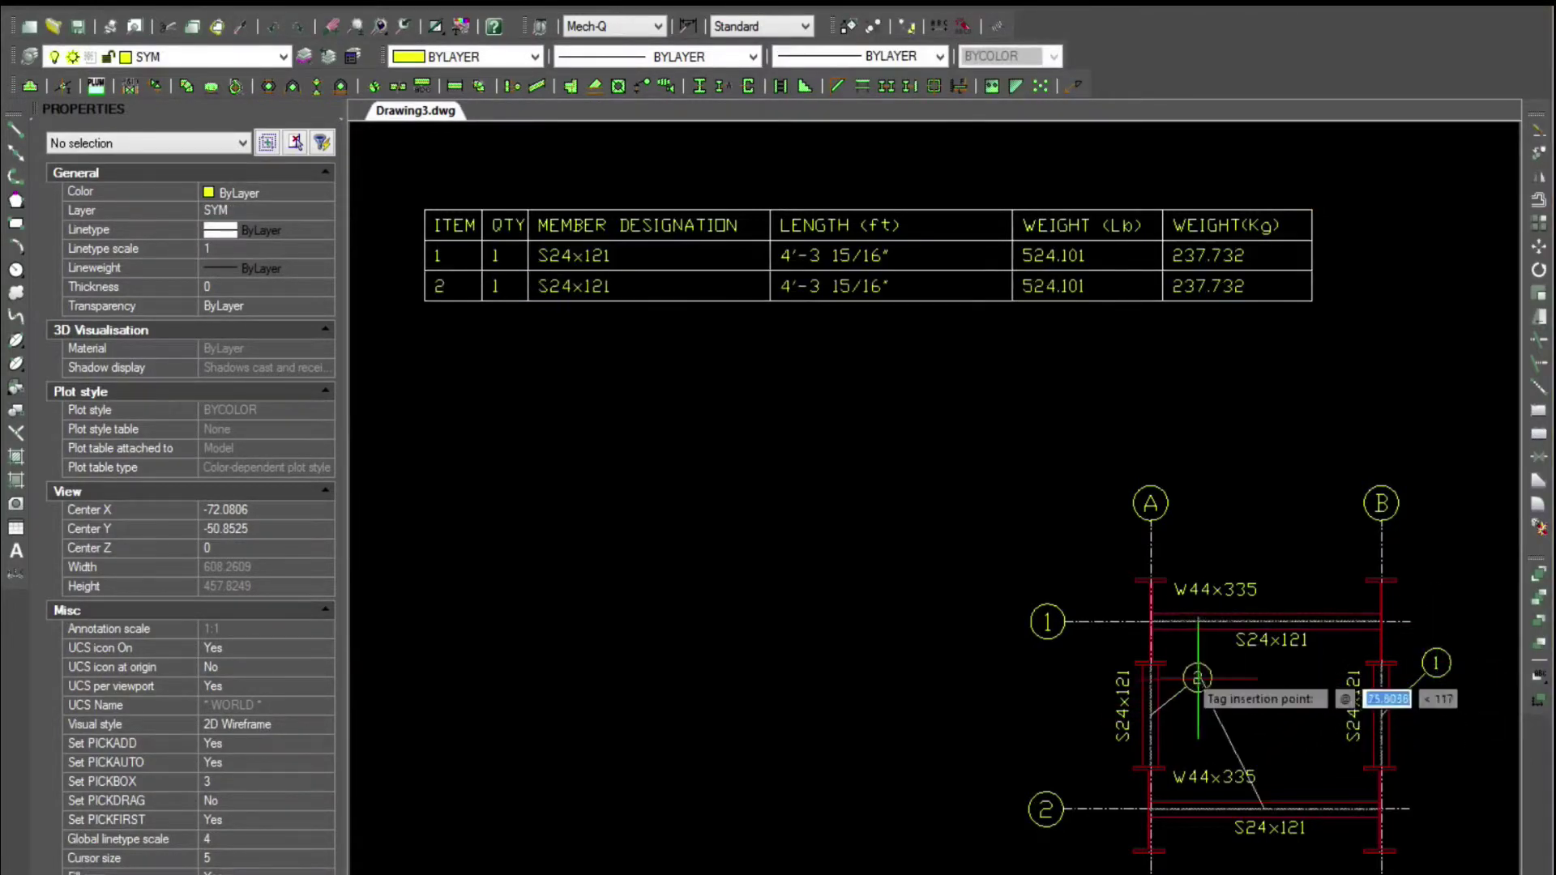
pyautogui.click(1265, 806)
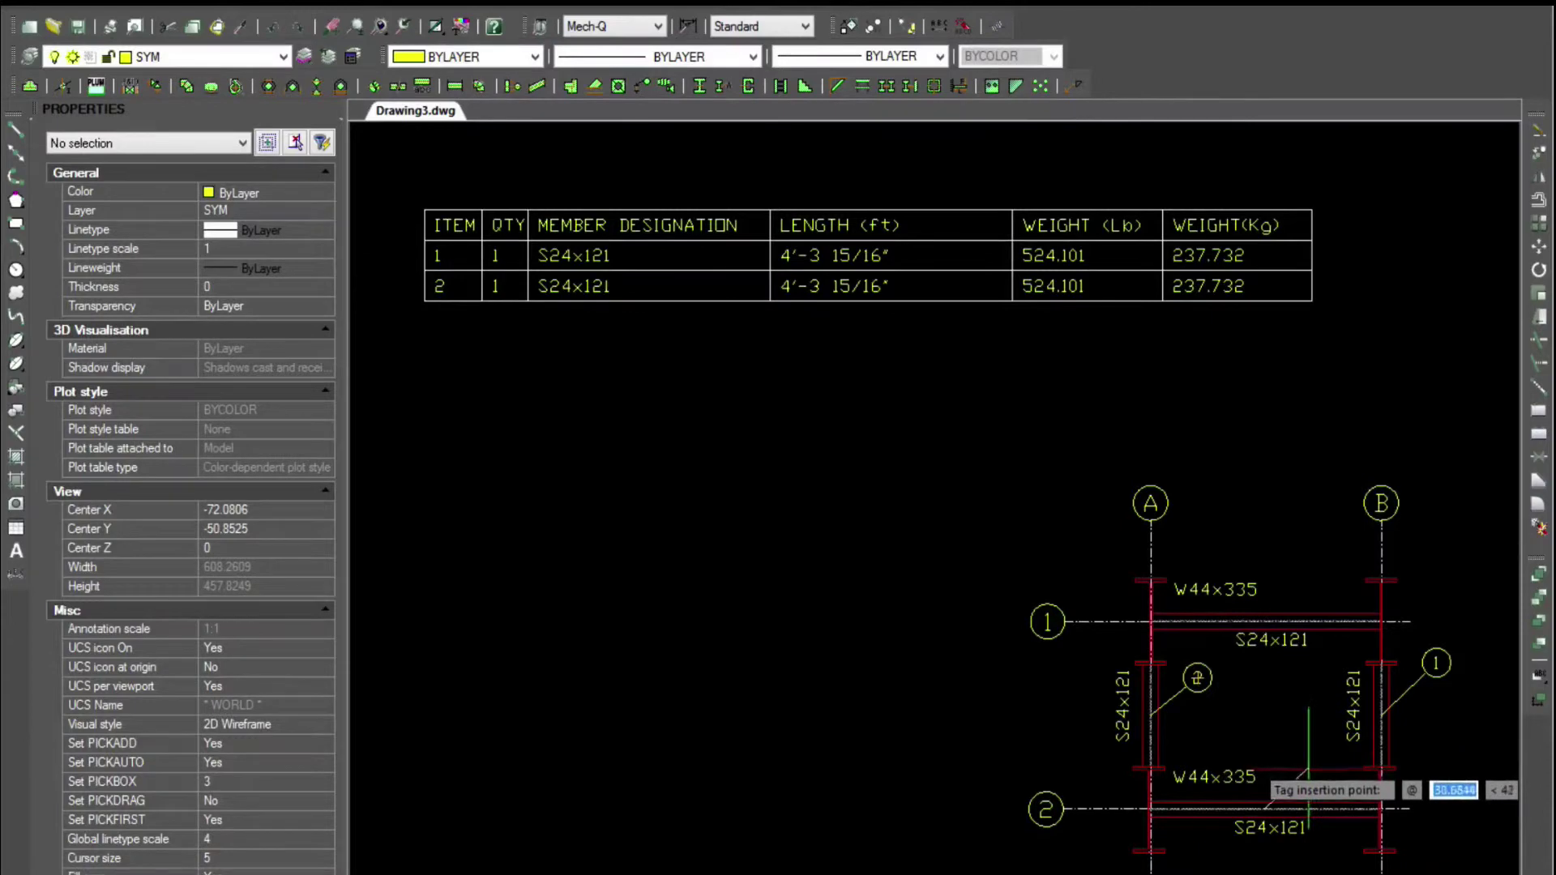
pyautogui.click(1312, 767)
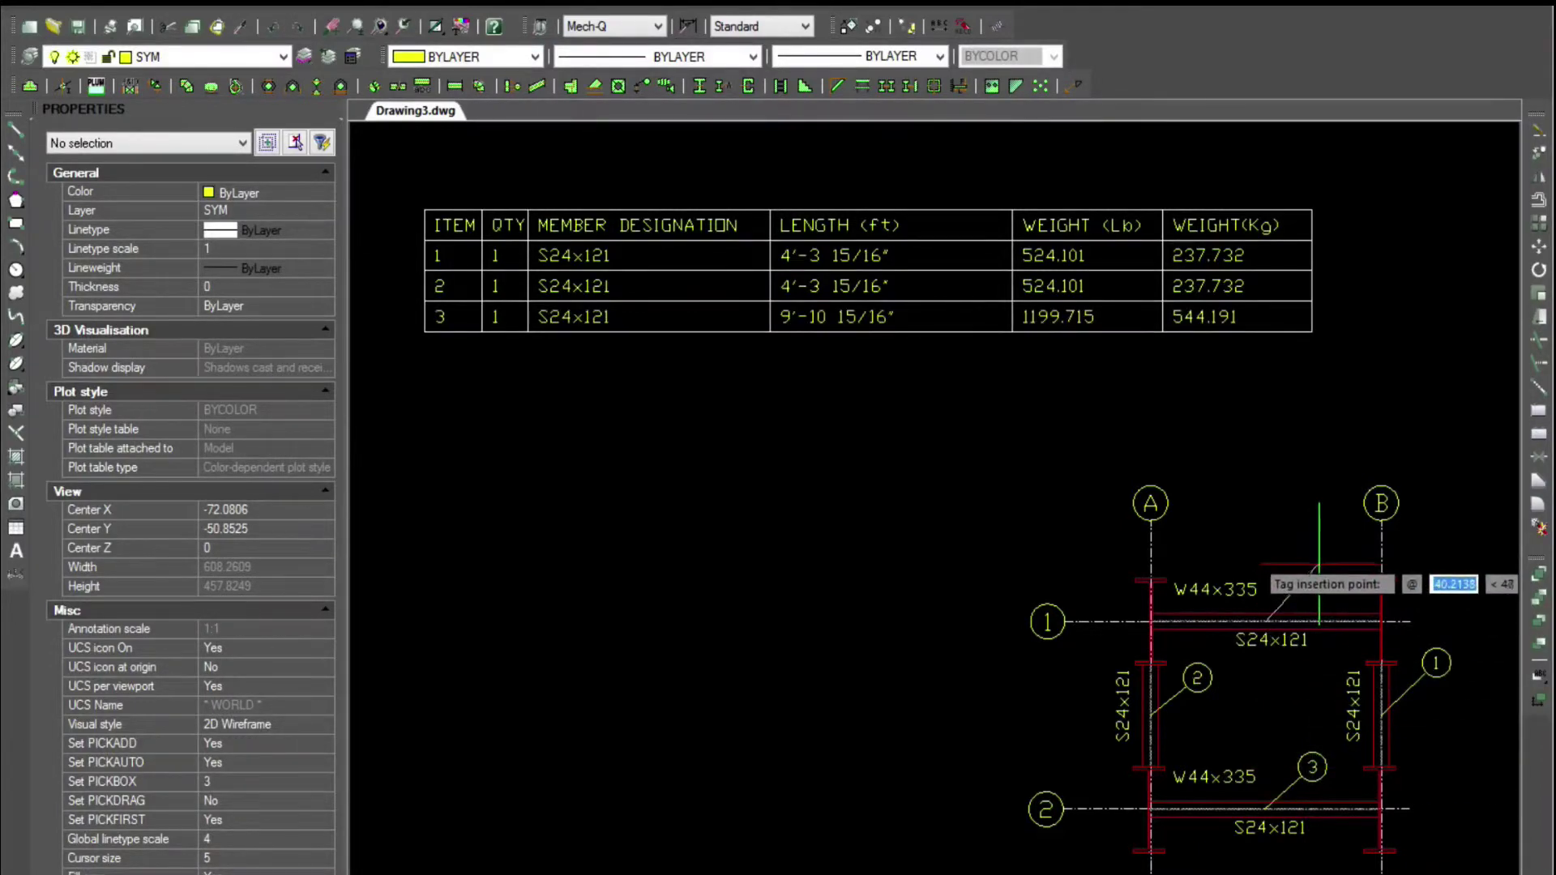
pyautogui.click(1319, 562)
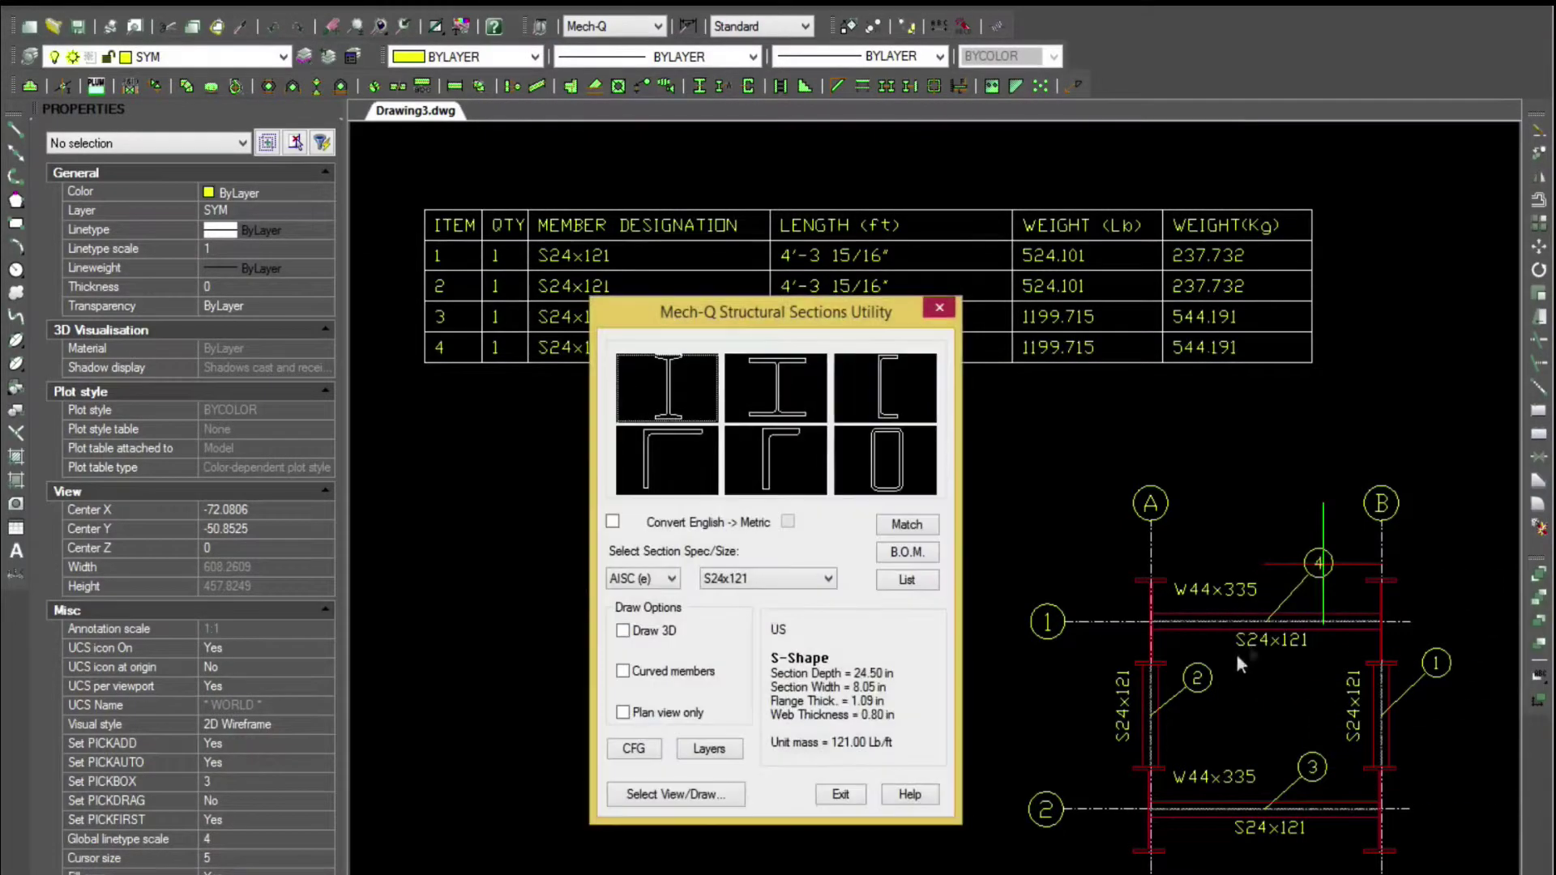
# - Close Structural Sections and set DIMSCALE to 36
pyautogui.click(862, 794)
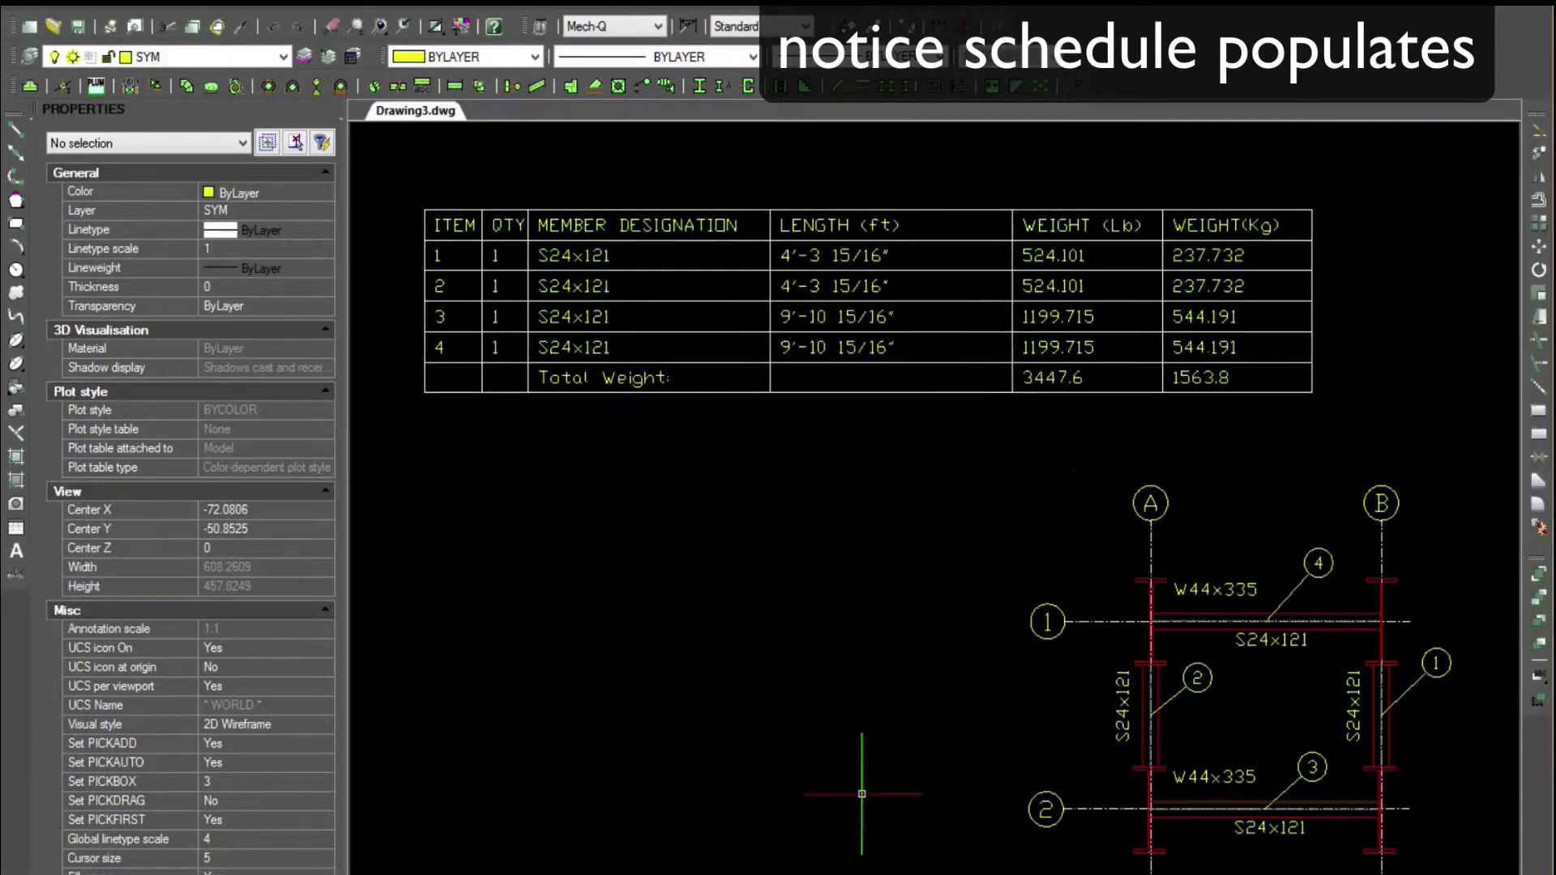
pyautogui.write('D')
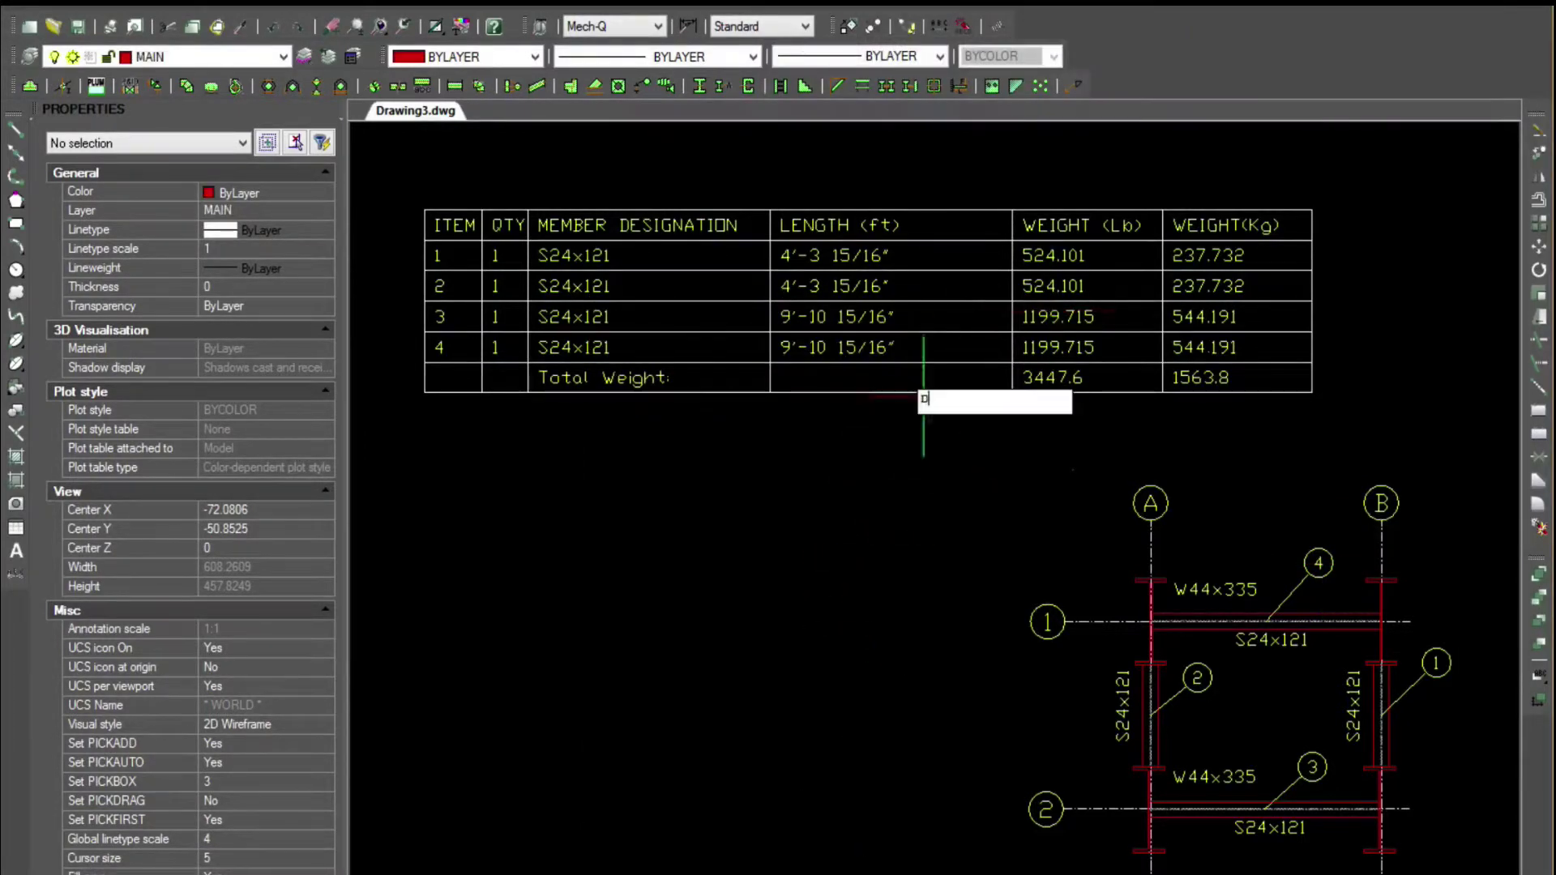
pyautogui.write('IMSCALE')
pyautogui.press('Return')
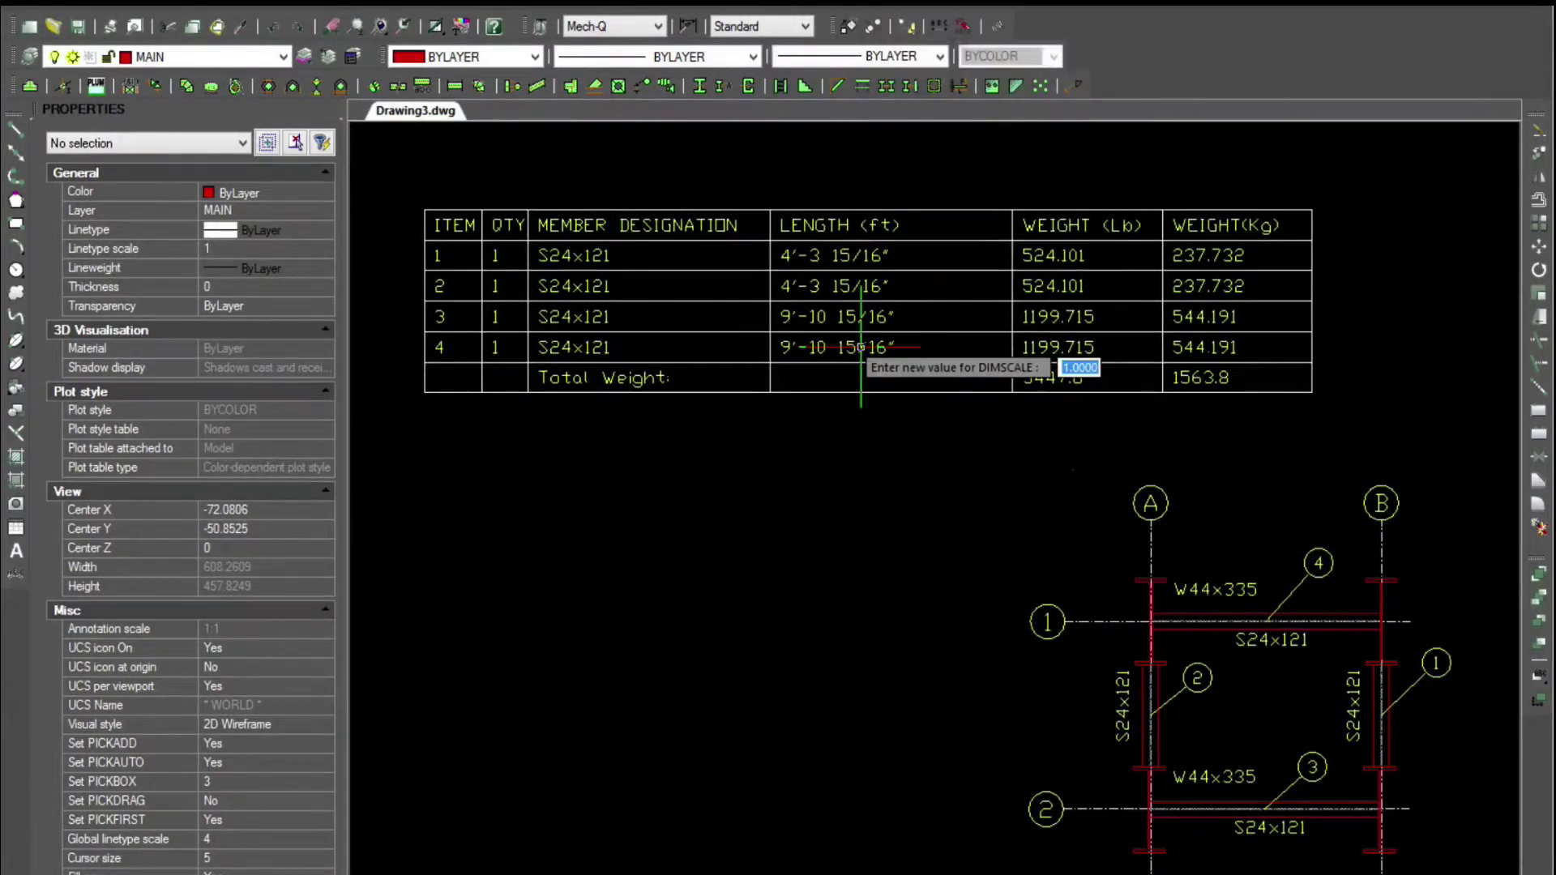
pyautogui.press('Return')
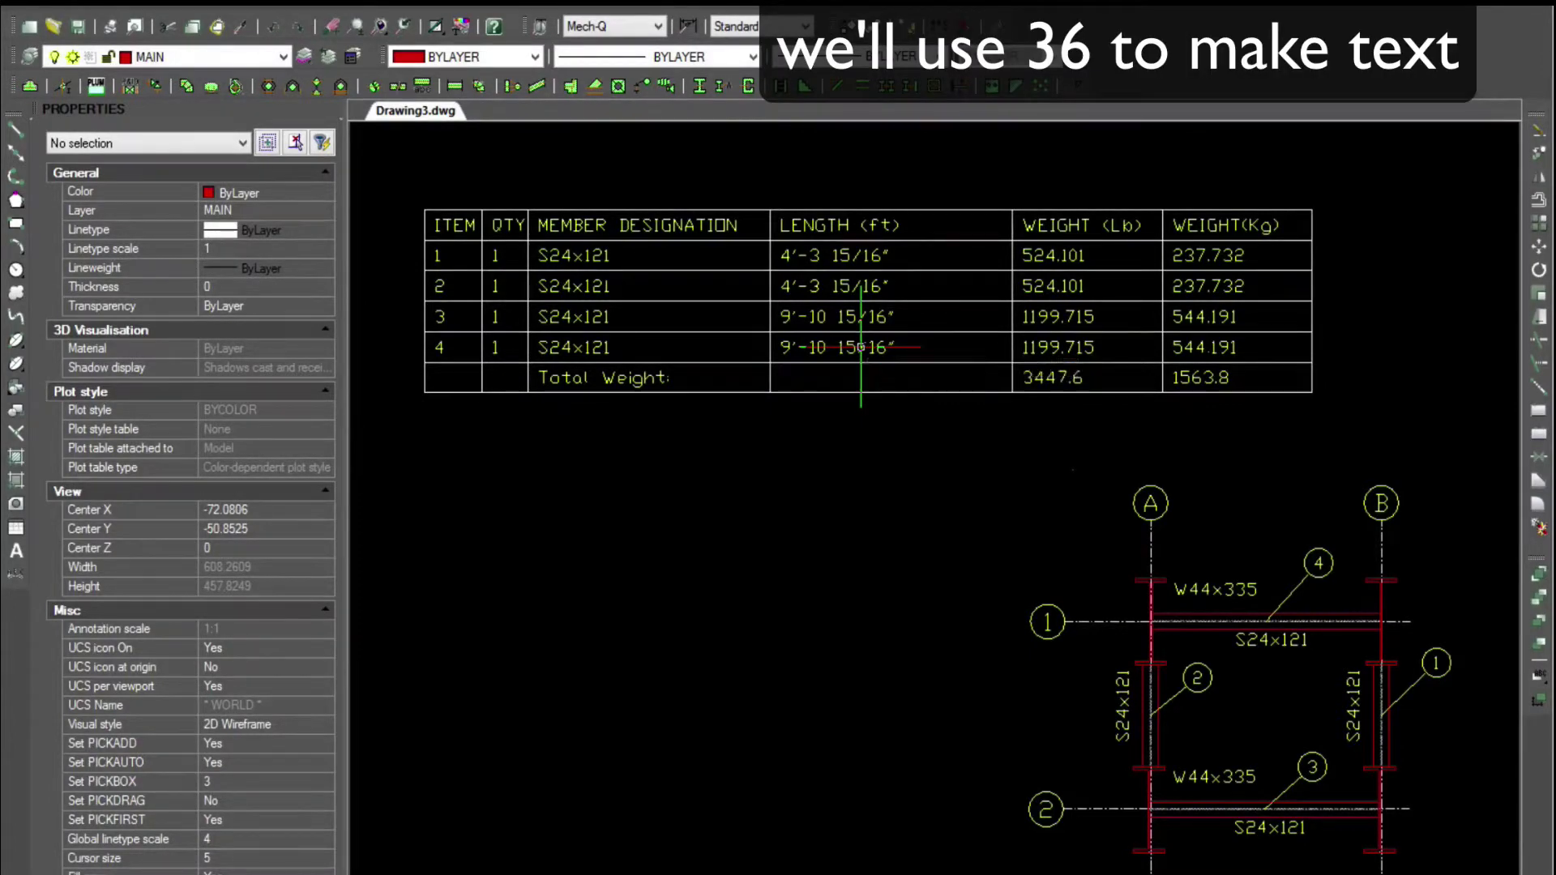
# - Draw the flexible angle-seat connection of W44x335 column and S24x121 beam with beam length 3
pyautogui.click(920, 93)
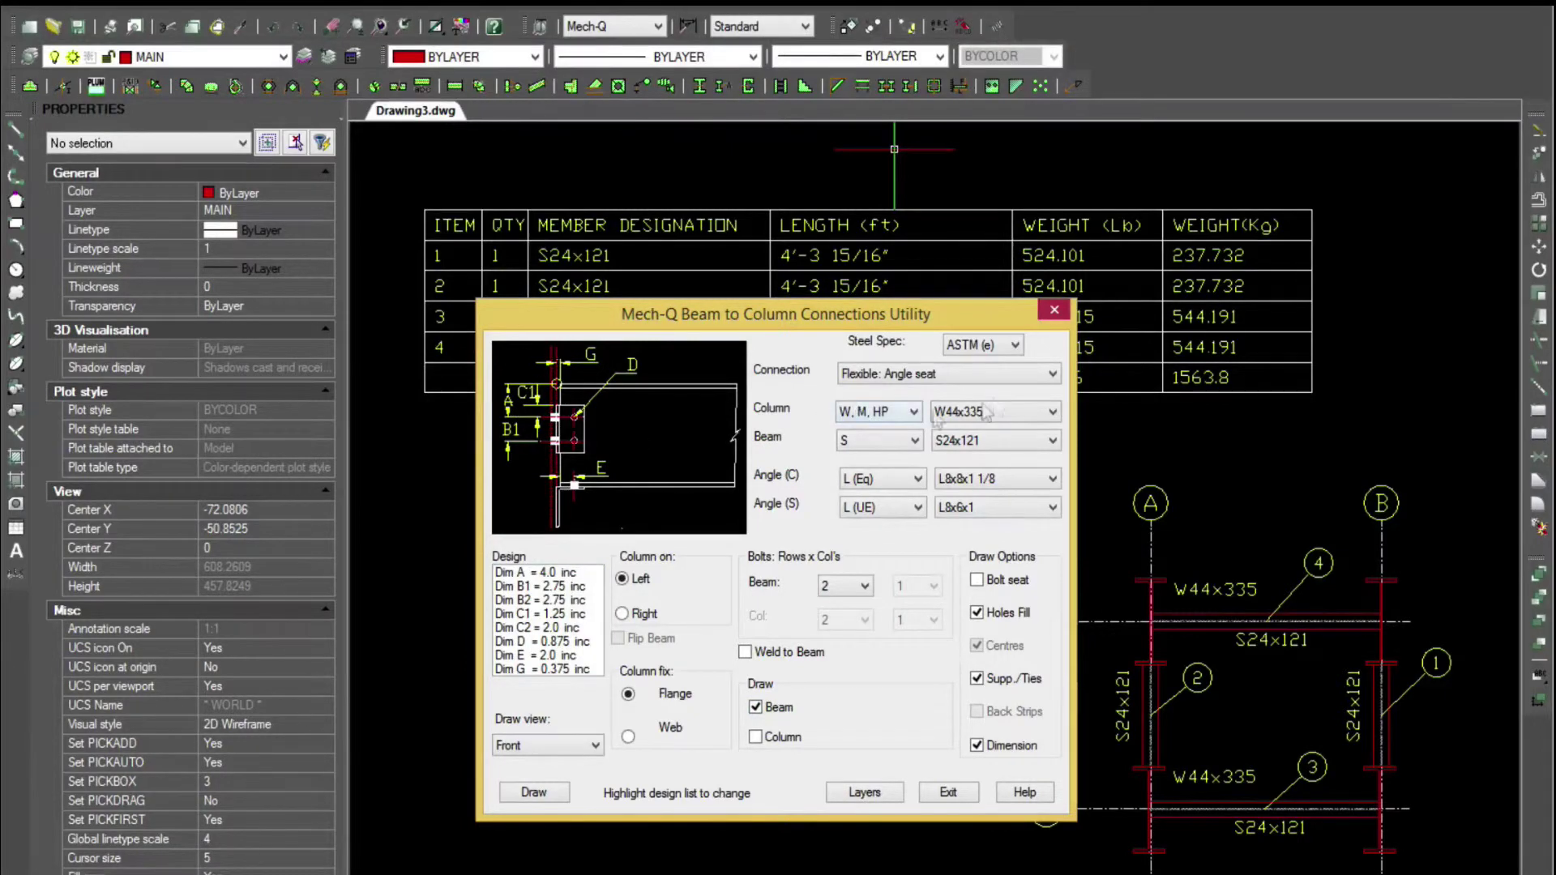
pyautogui.click(548, 789)
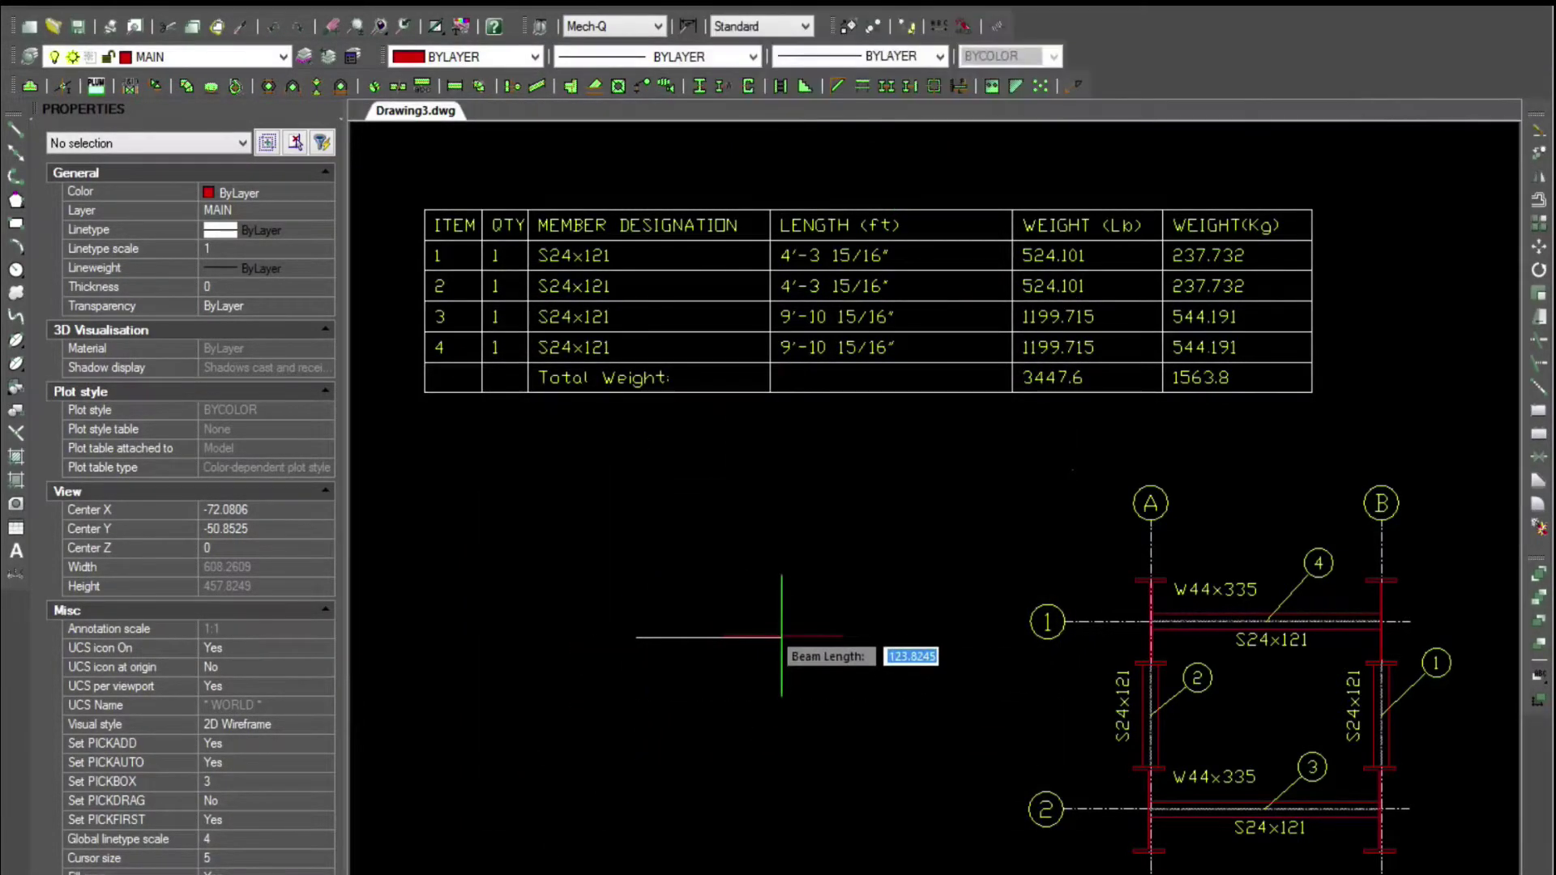
pyautogui.write('3')
pyautogui.press('Return')
pyautogui.press('Return')
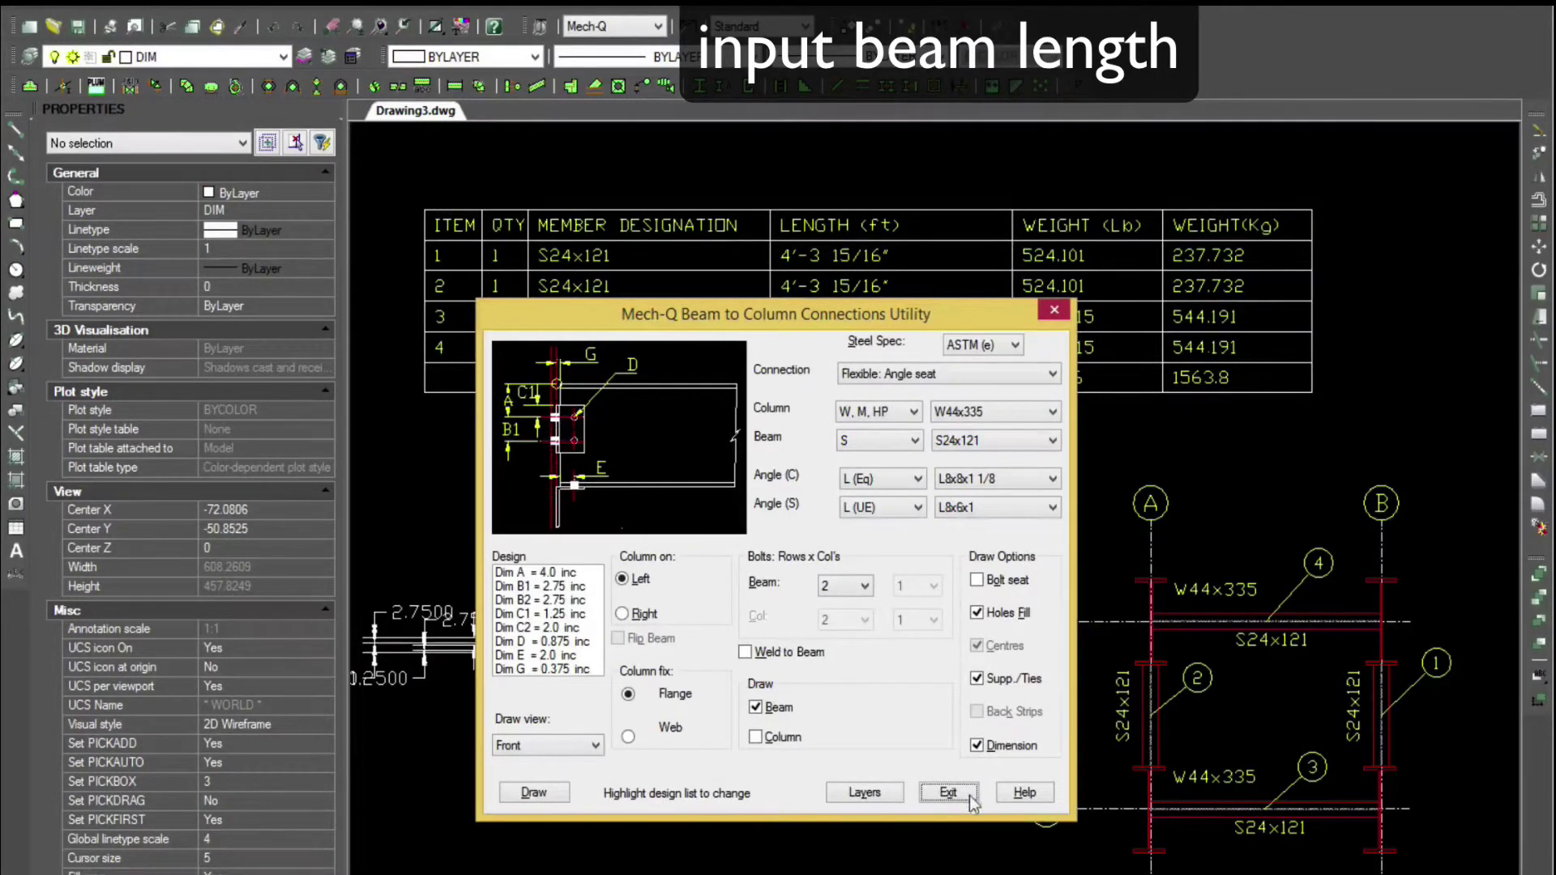
pyautogui.click(970, 796)
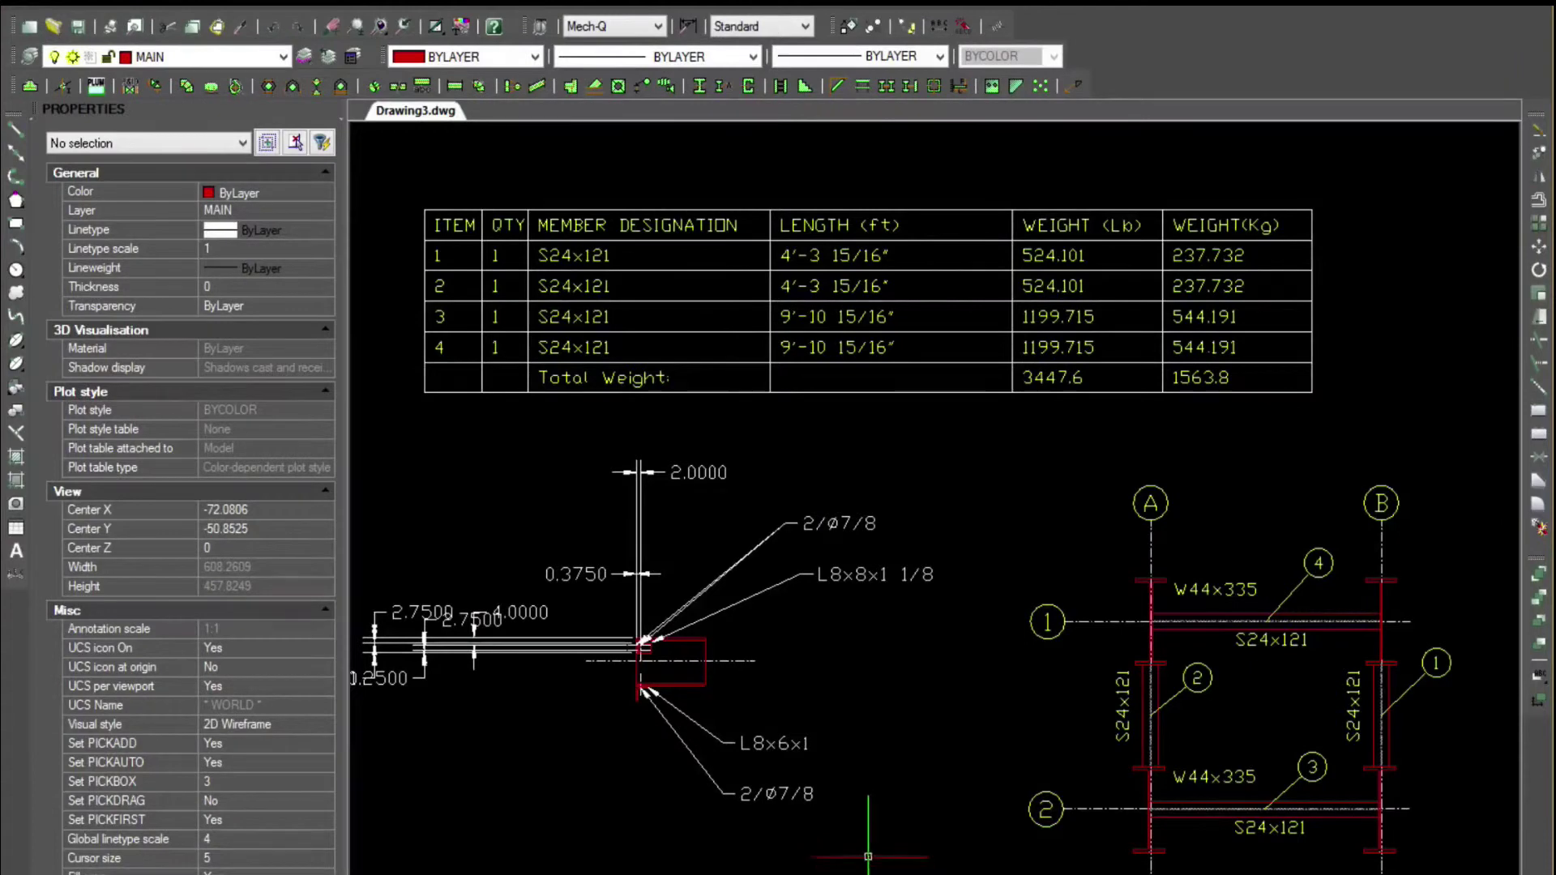
# - Move the connection detail lower and to the right, nearer the framing plan
pyautogui.click(929, 872)
pyautogui.click(373, 444)
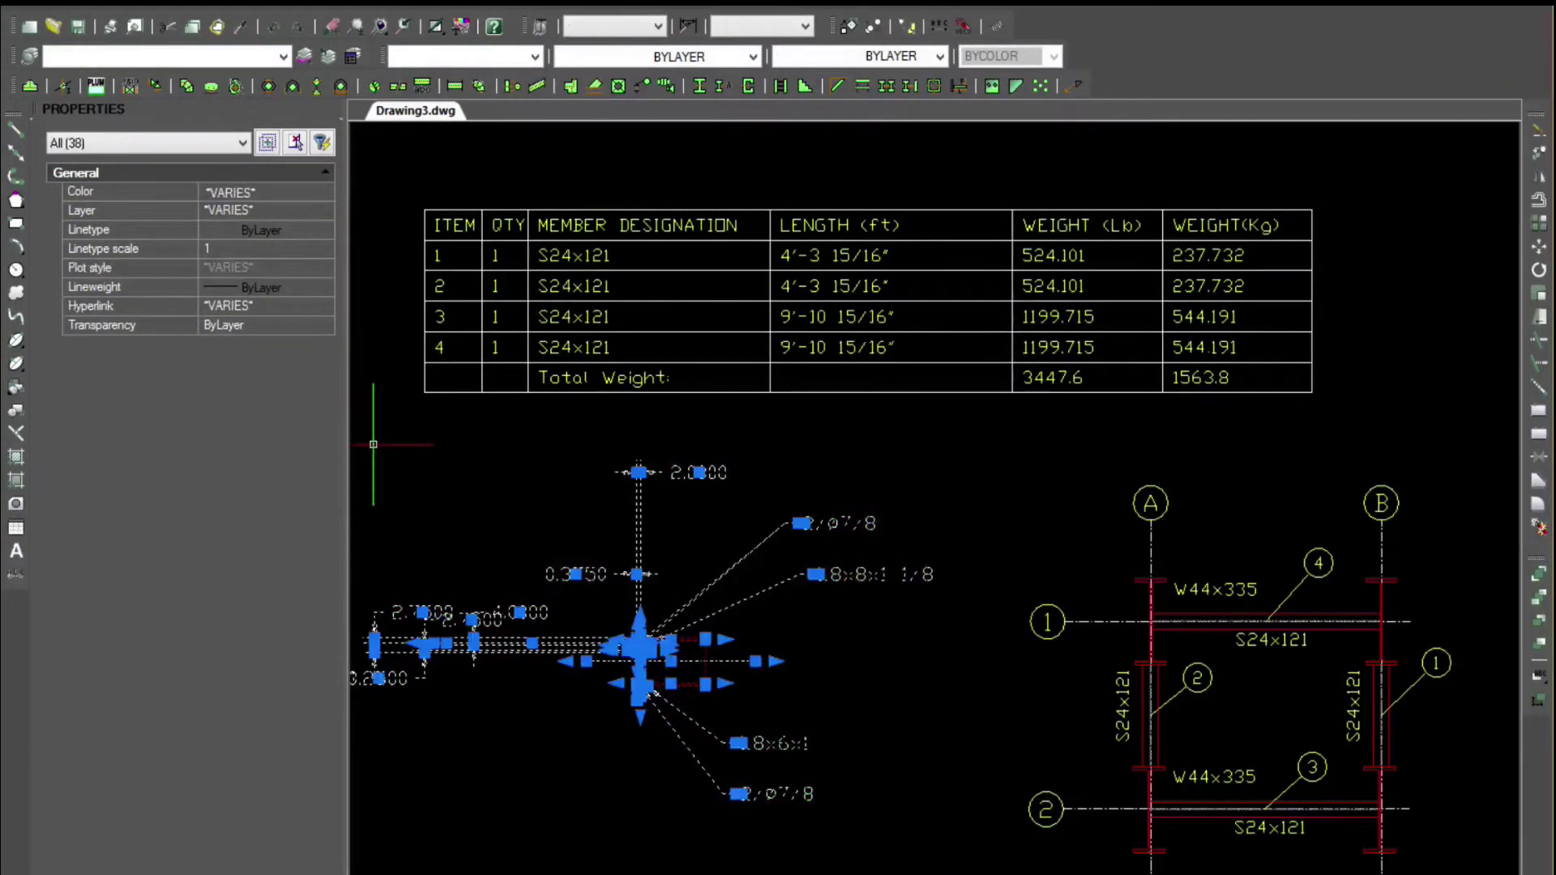
pyautogui.press('m')
pyautogui.press('Return')
pyautogui.click(445, 424)
pyautogui.click(537, 456)
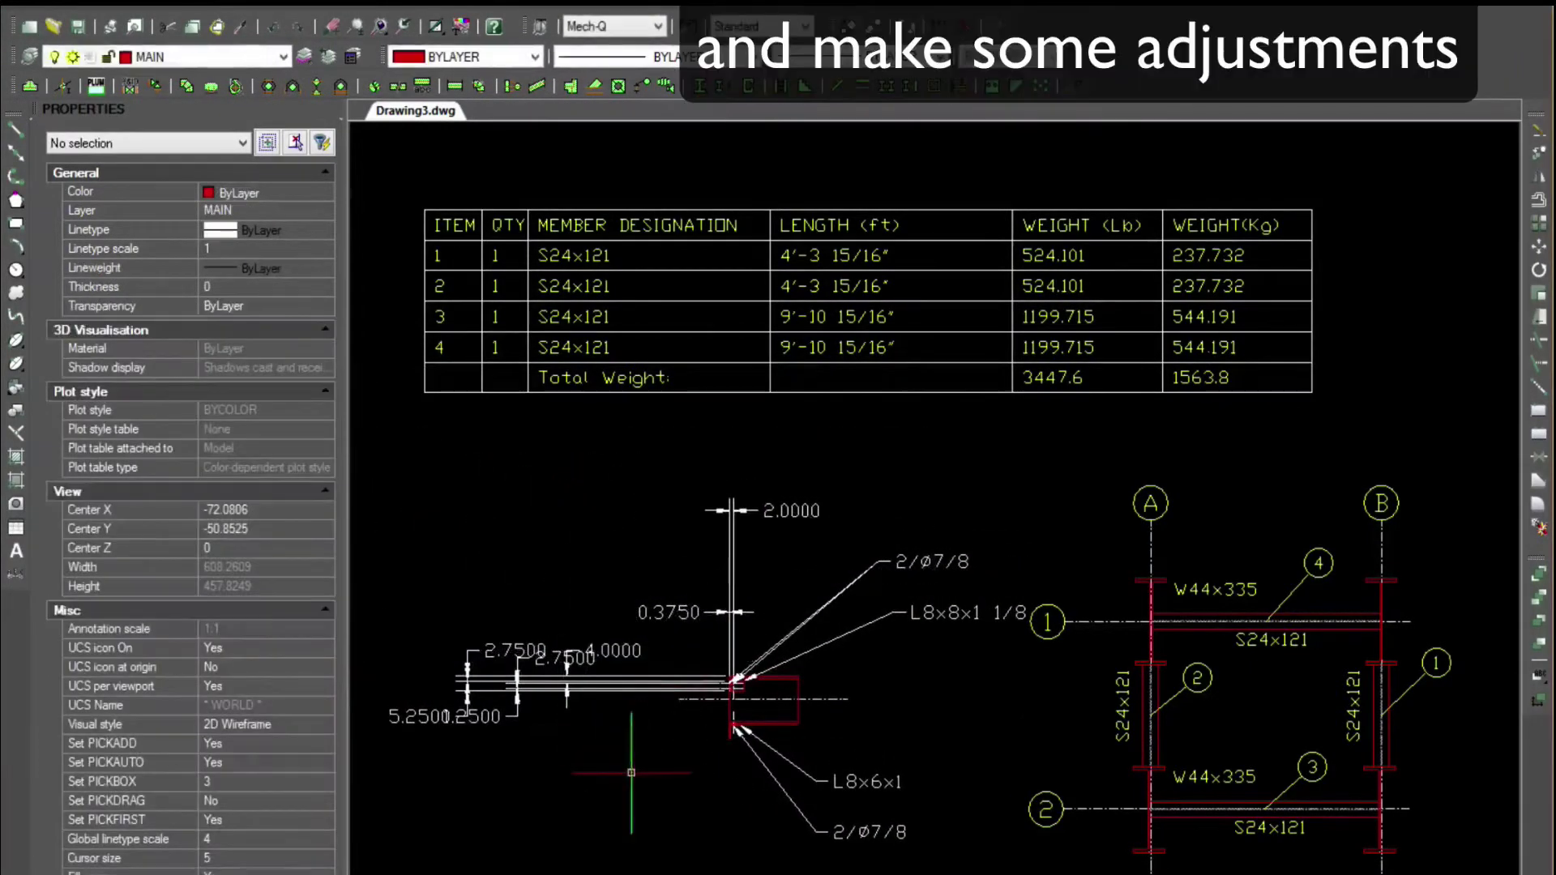
# - Zoom into the detail and raise both 2.7500 dimension texts clear of the others
pyautogui.press('z')
pyautogui.press('Return')
pyautogui.click(422, 553)
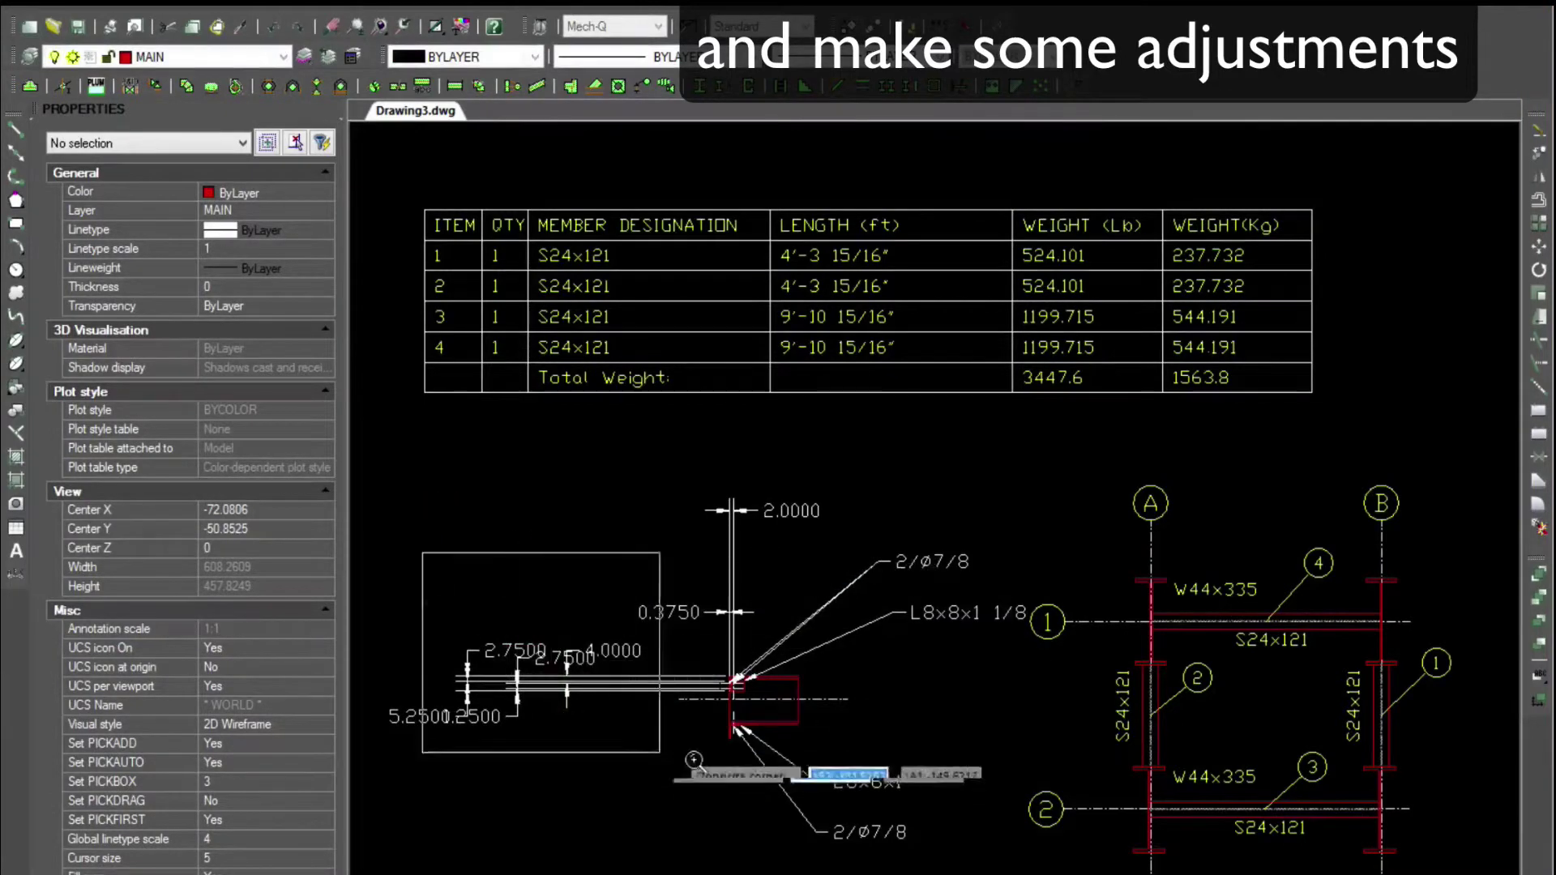
pyautogui.click(659, 752)
pyautogui.click(642, 538)
pyautogui.click(642, 537)
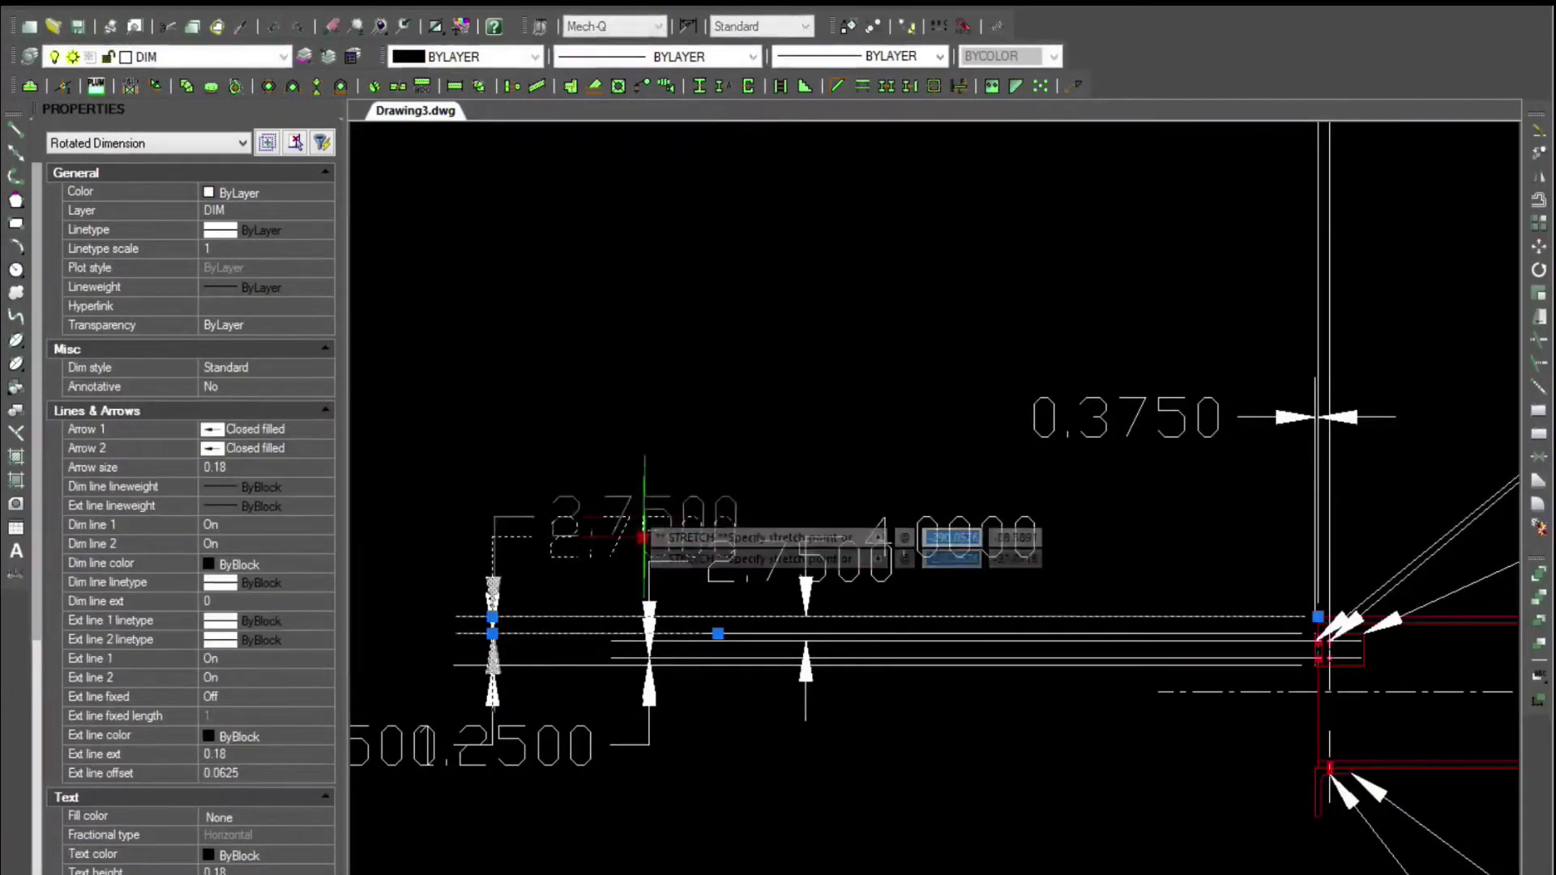
pyautogui.click(644, 470)
pyautogui.press('Escape')
pyautogui.click(790, 559)
pyautogui.click(799, 561)
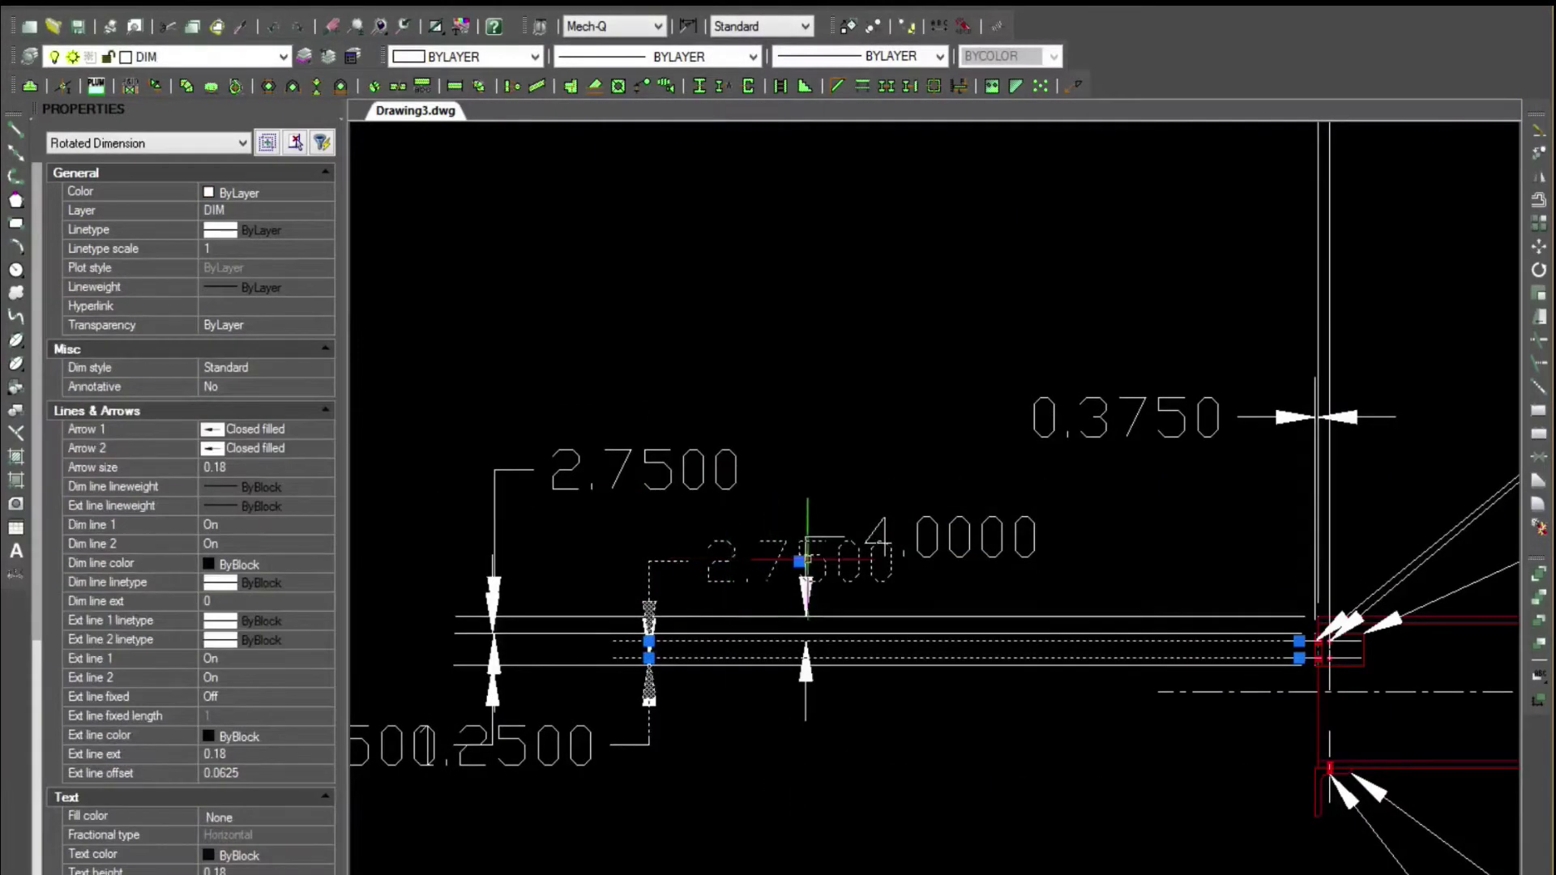
pyautogui.click(805, 517)
pyautogui.press('Escape')
# - Shift the 4.0000 dimension text to the right and adjust the 1.2500 dimension
pyautogui.click(951, 535)
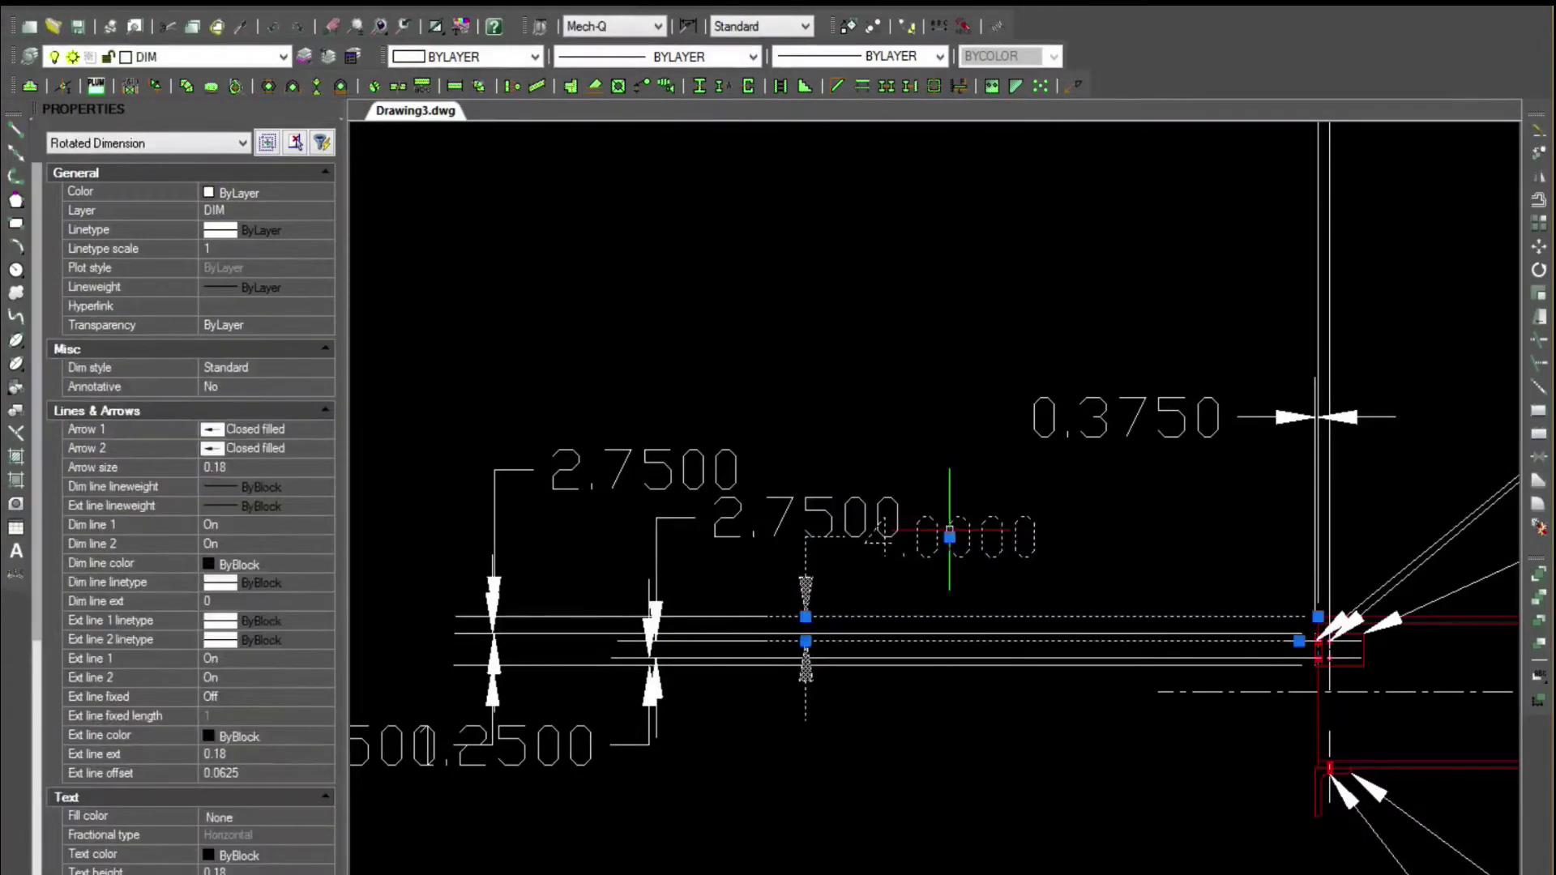
pyautogui.click(950, 535)
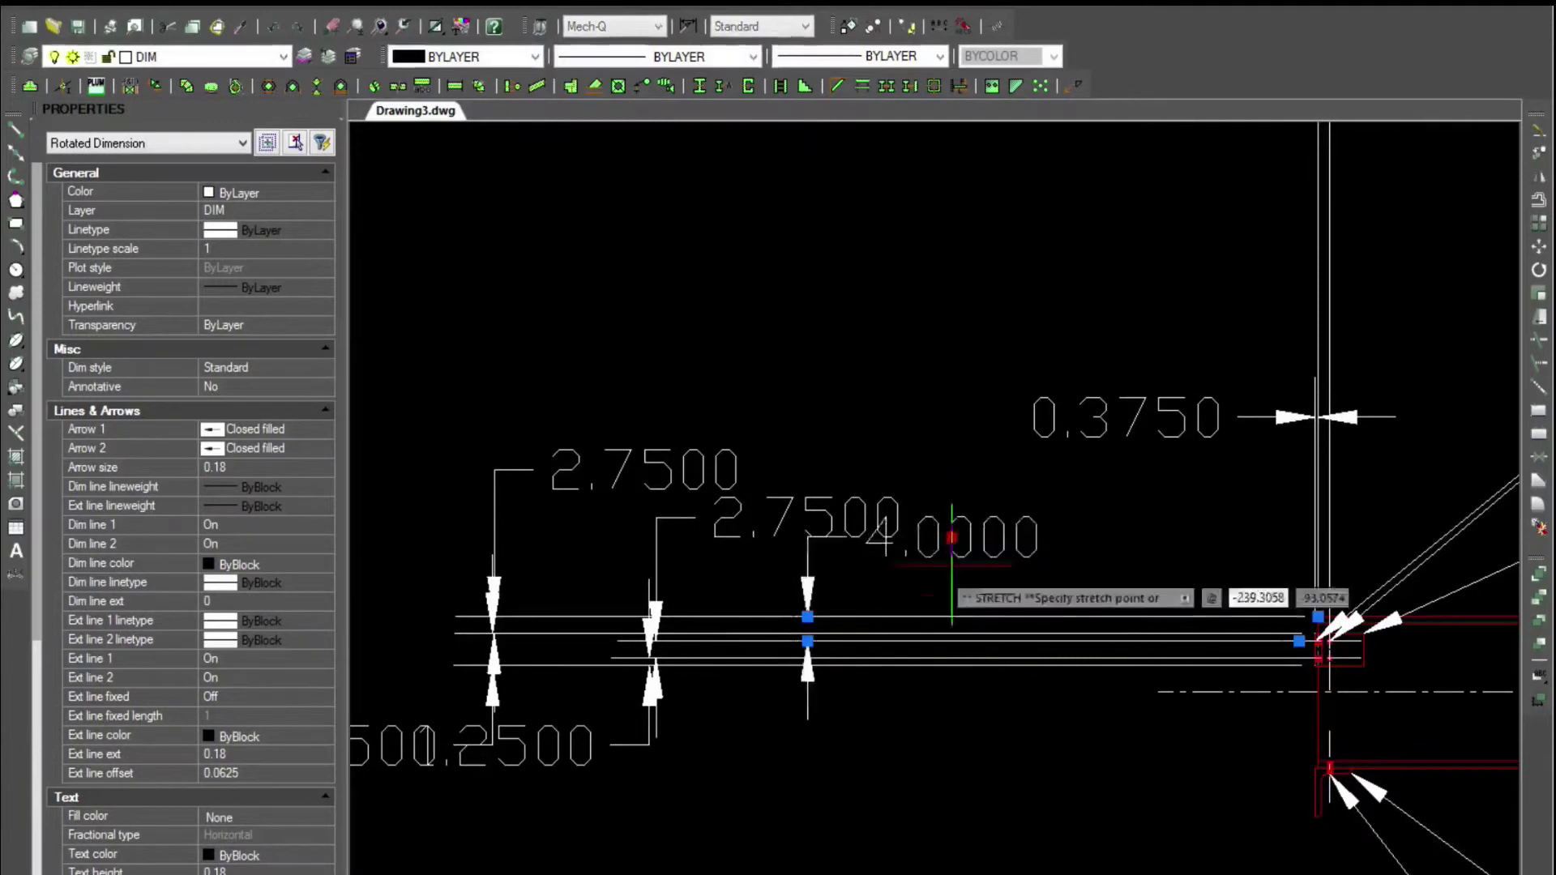
pyautogui.click(1086, 537)
pyautogui.press('Escape')
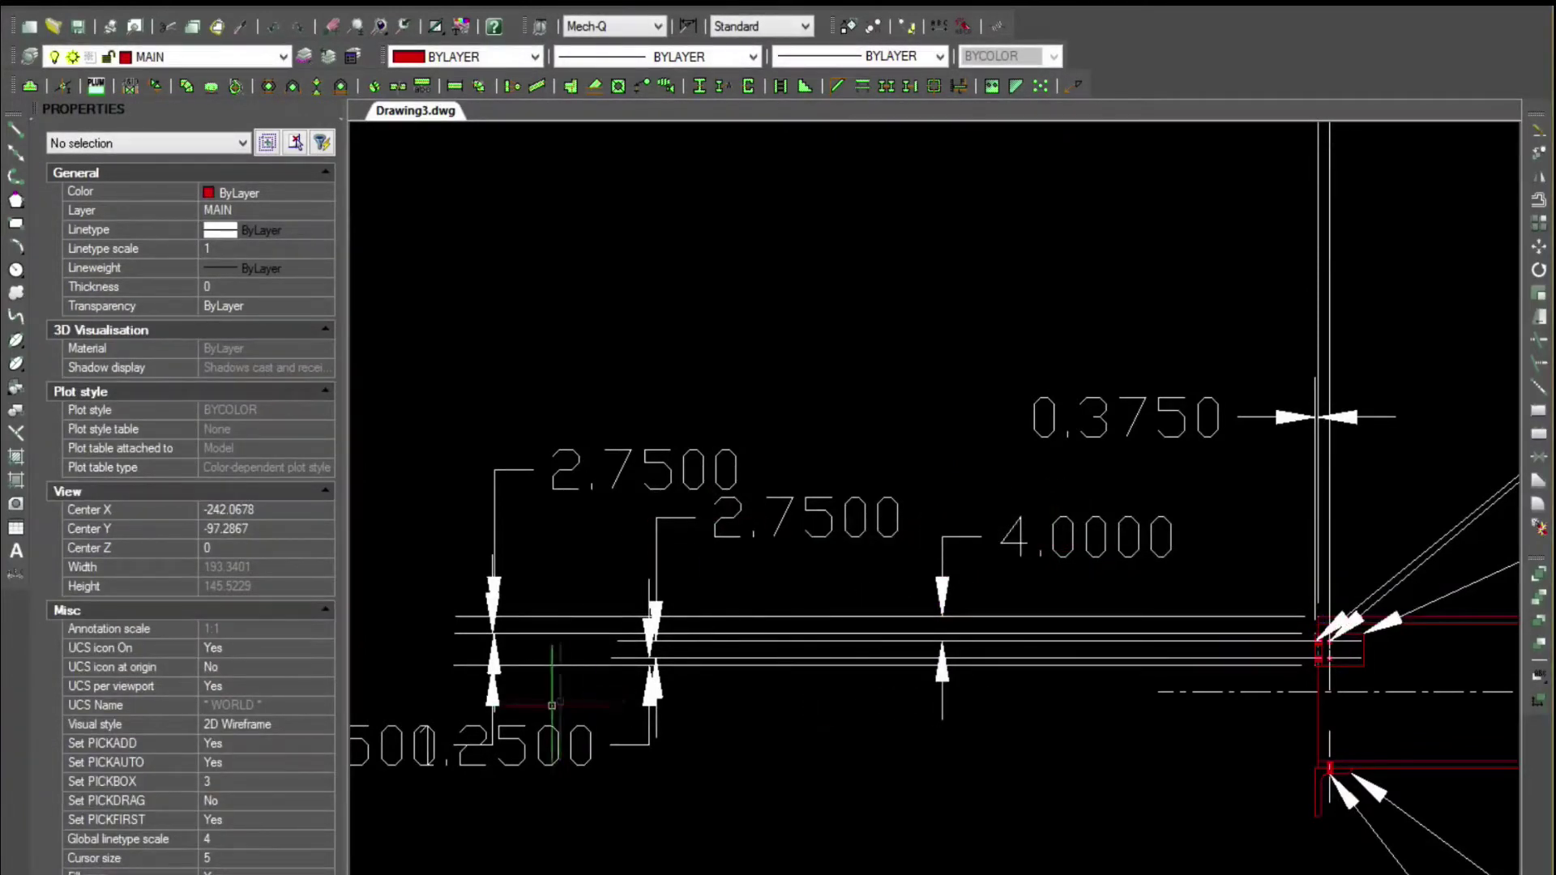
pyautogui.click(511, 745)
pyautogui.click(506, 746)
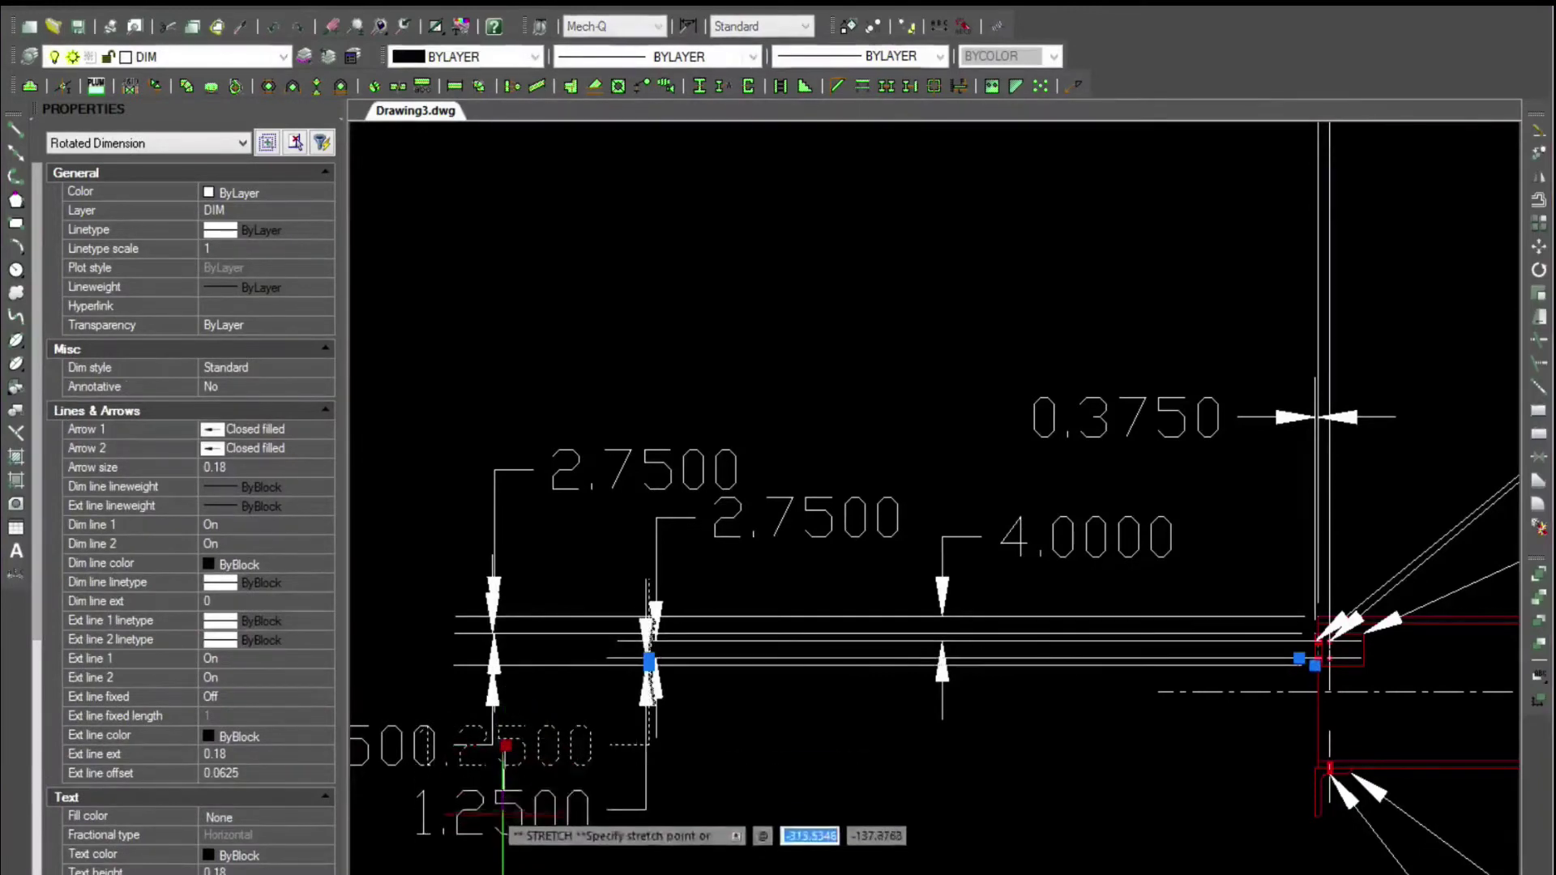
pyautogui.press('Escape')
pyautogui.press('Escape')
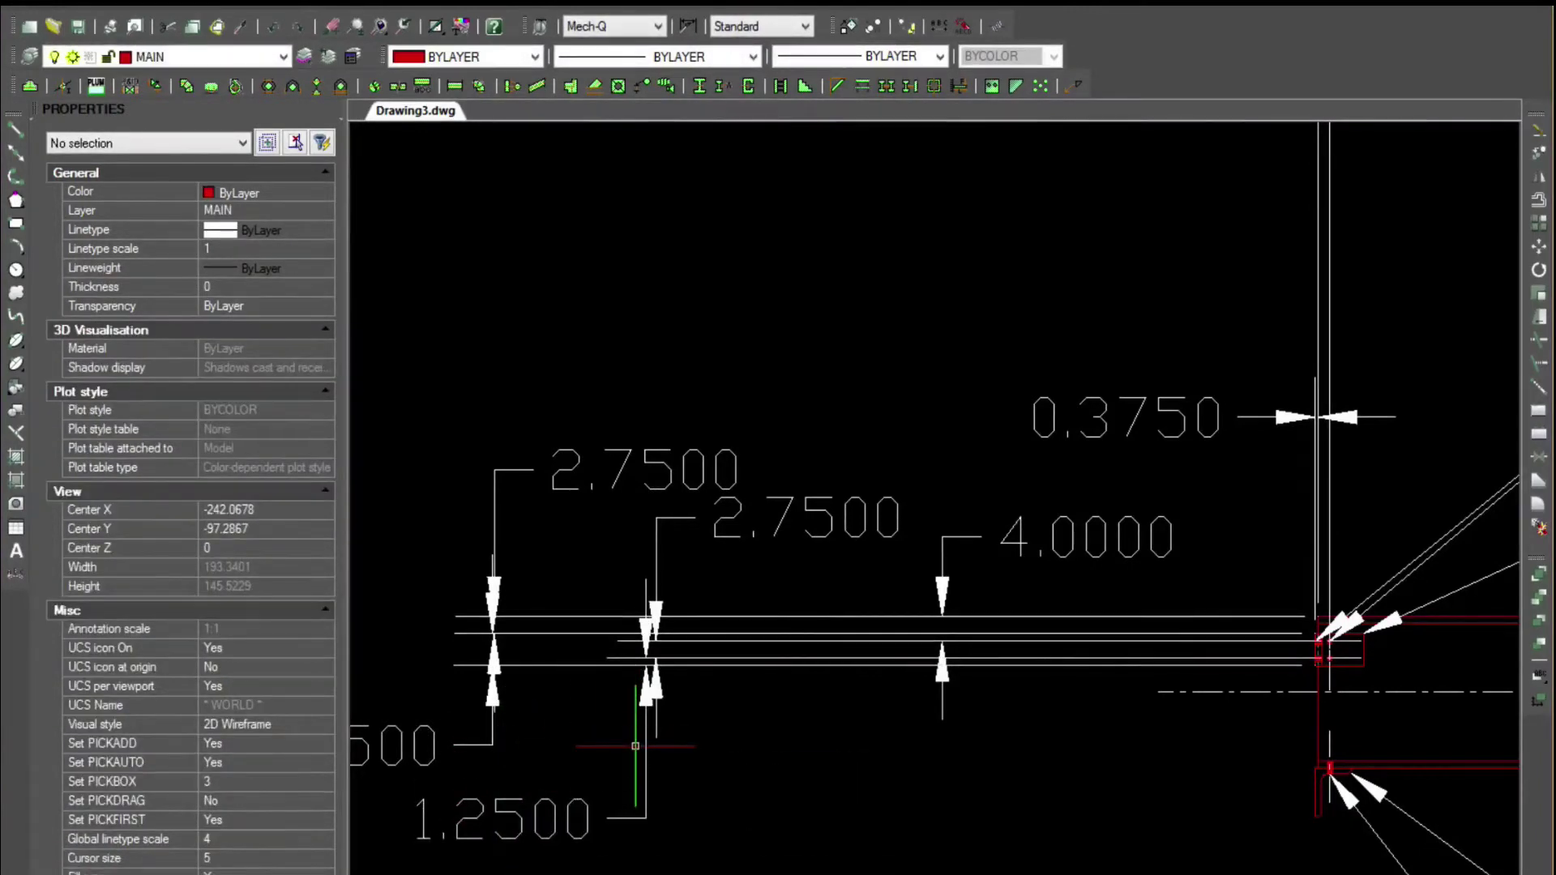
# - Move the detail's upper L8x8x1 1/8 leader labels higher, clear of the geometry
pyautogui.moveTo(733, 559); pyautogui.dragTo(543, 389)
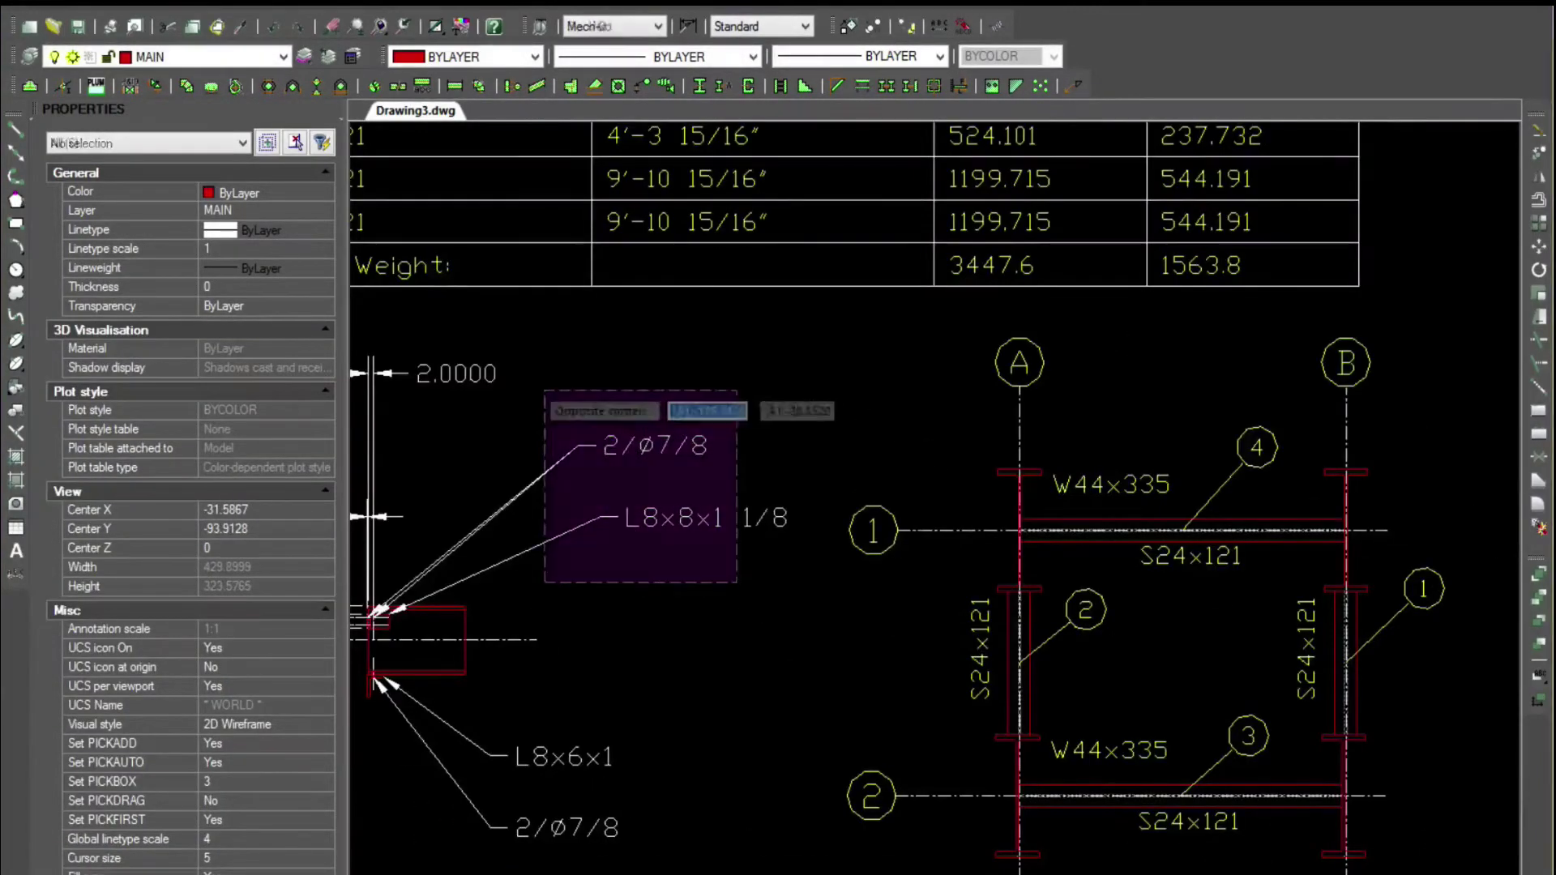
pyautogui.press('m')
pyautogui.press('space')
pyautogui.click(733, 421)
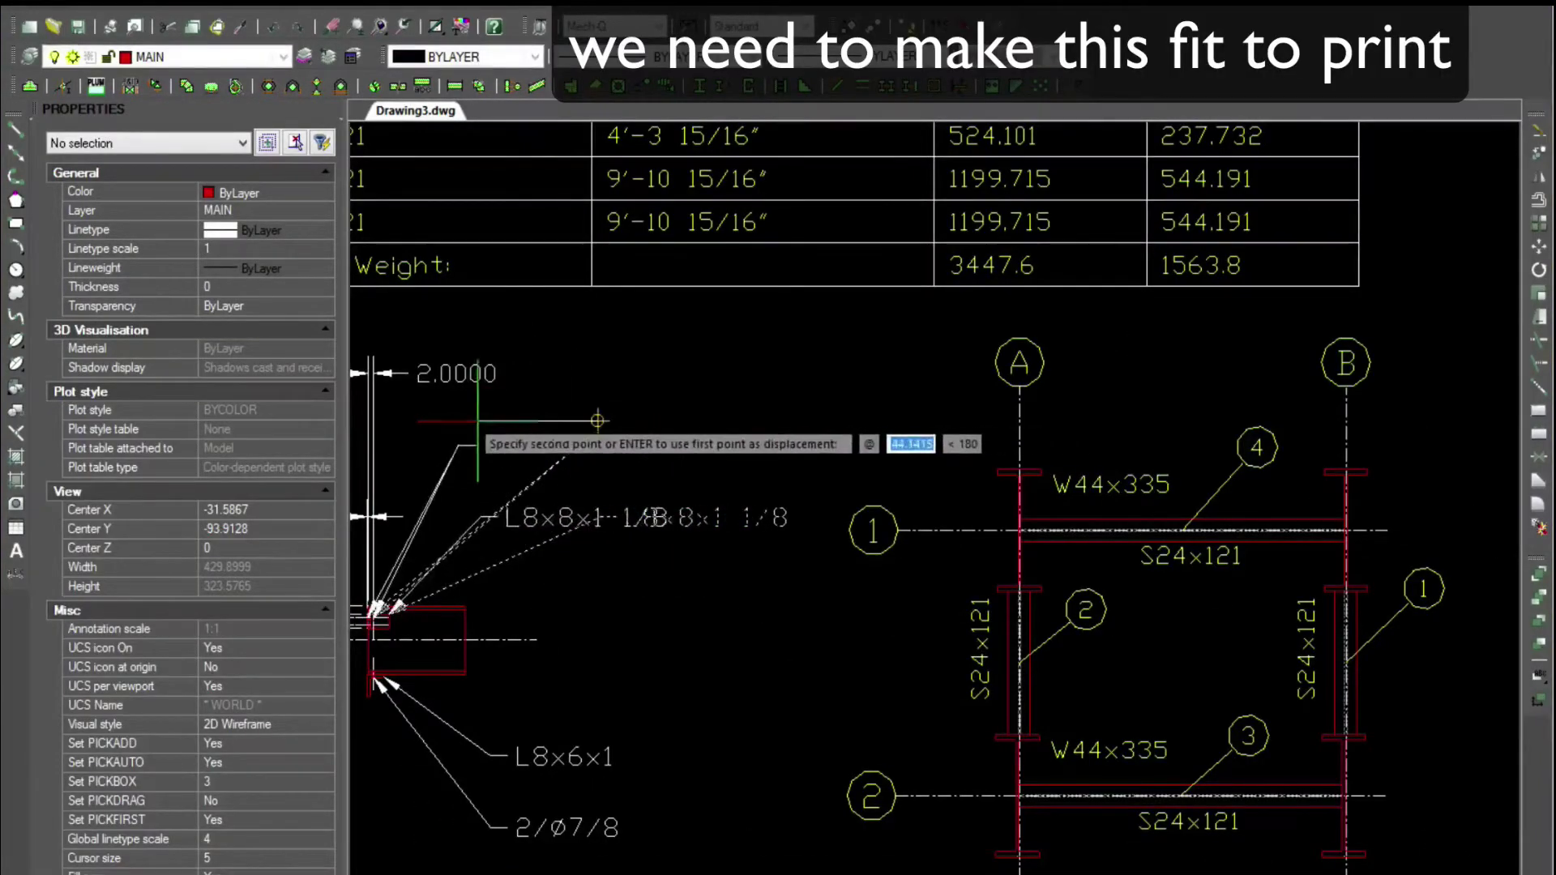
pyautogui.click(598, 420)
# - Move the whole framing plan left, closer to the connection detail
pyautogui.click(1446, 869)
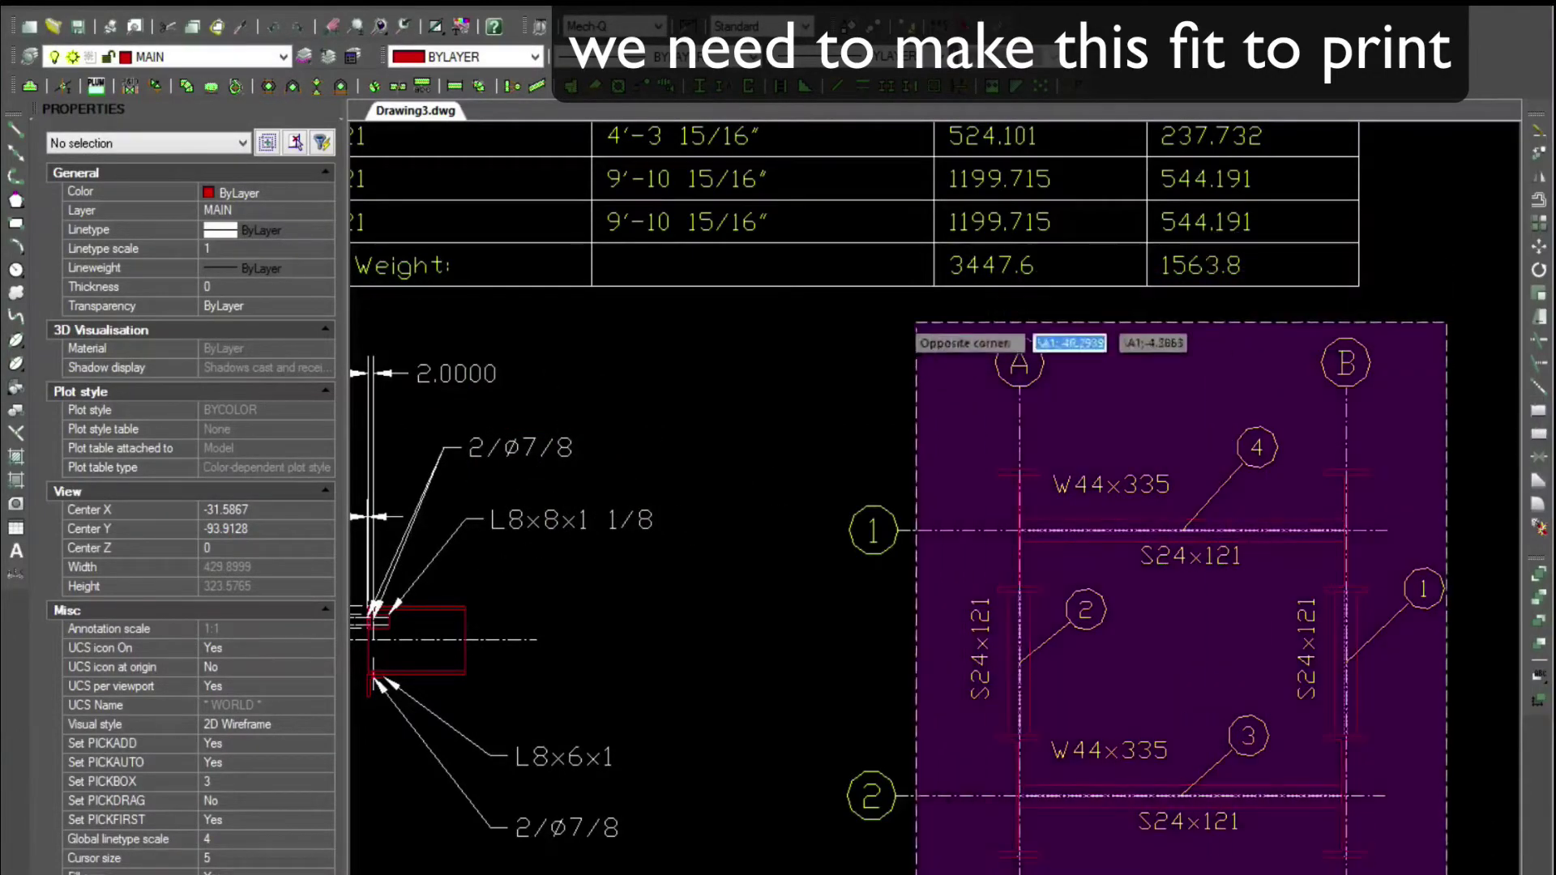
pyautogui.click(915, 323)
pyautogui.press('m')
pyautogui.press('space')
pyautogui.click(1167, 377)
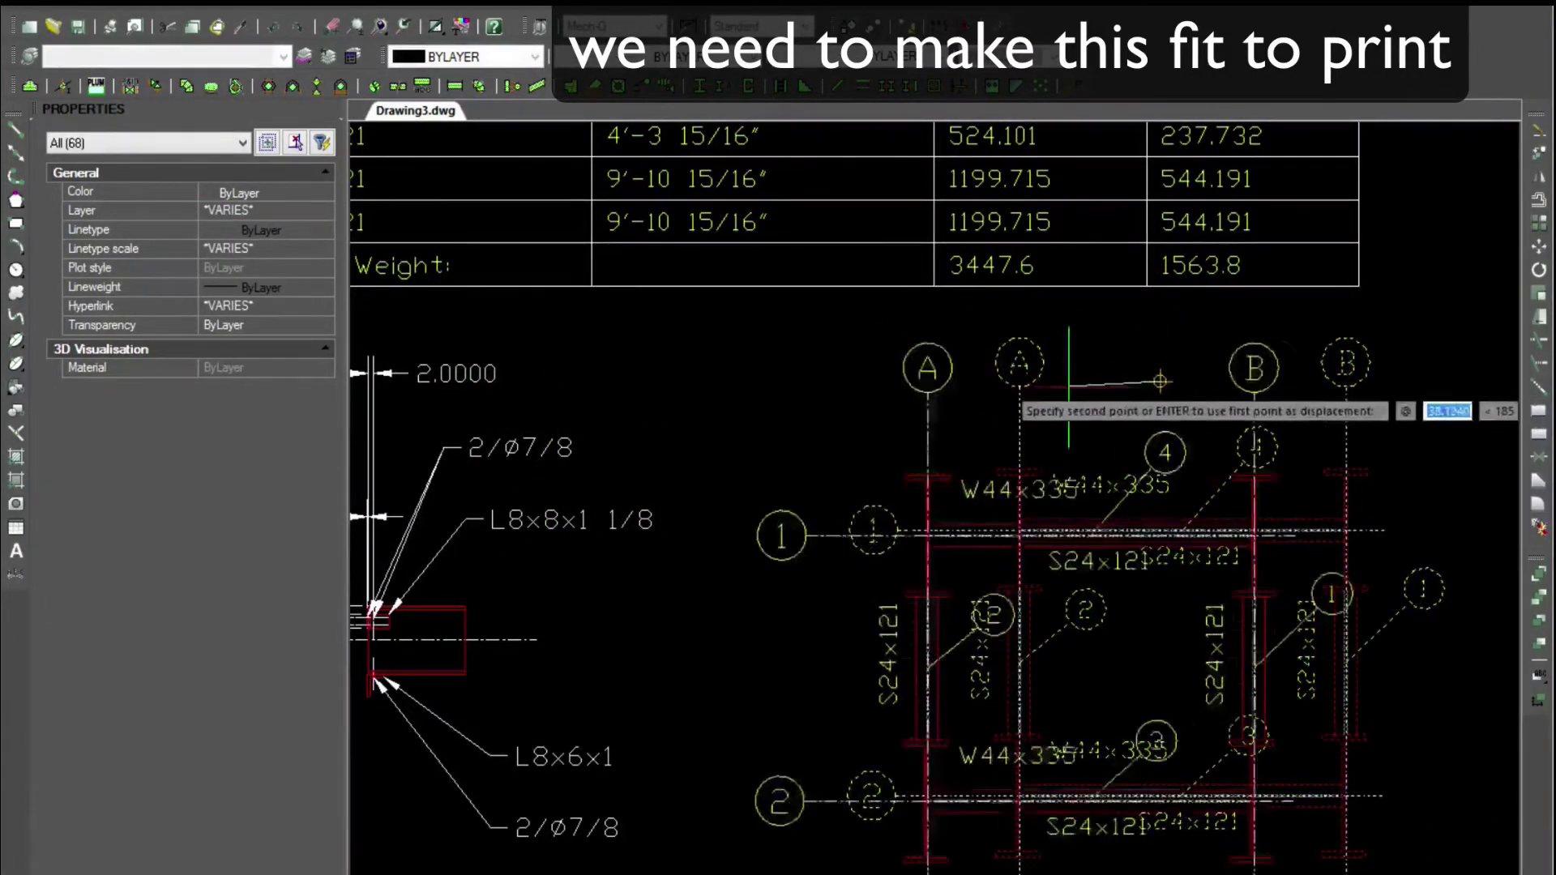
pyautogui.click(996, 363)
# - Start moving the weight table but cancel it, then bring up the Print dialog with Ctrl+P
pyautogui.scroll(-3, 945, 490)
pyautogui.click(539, 289)
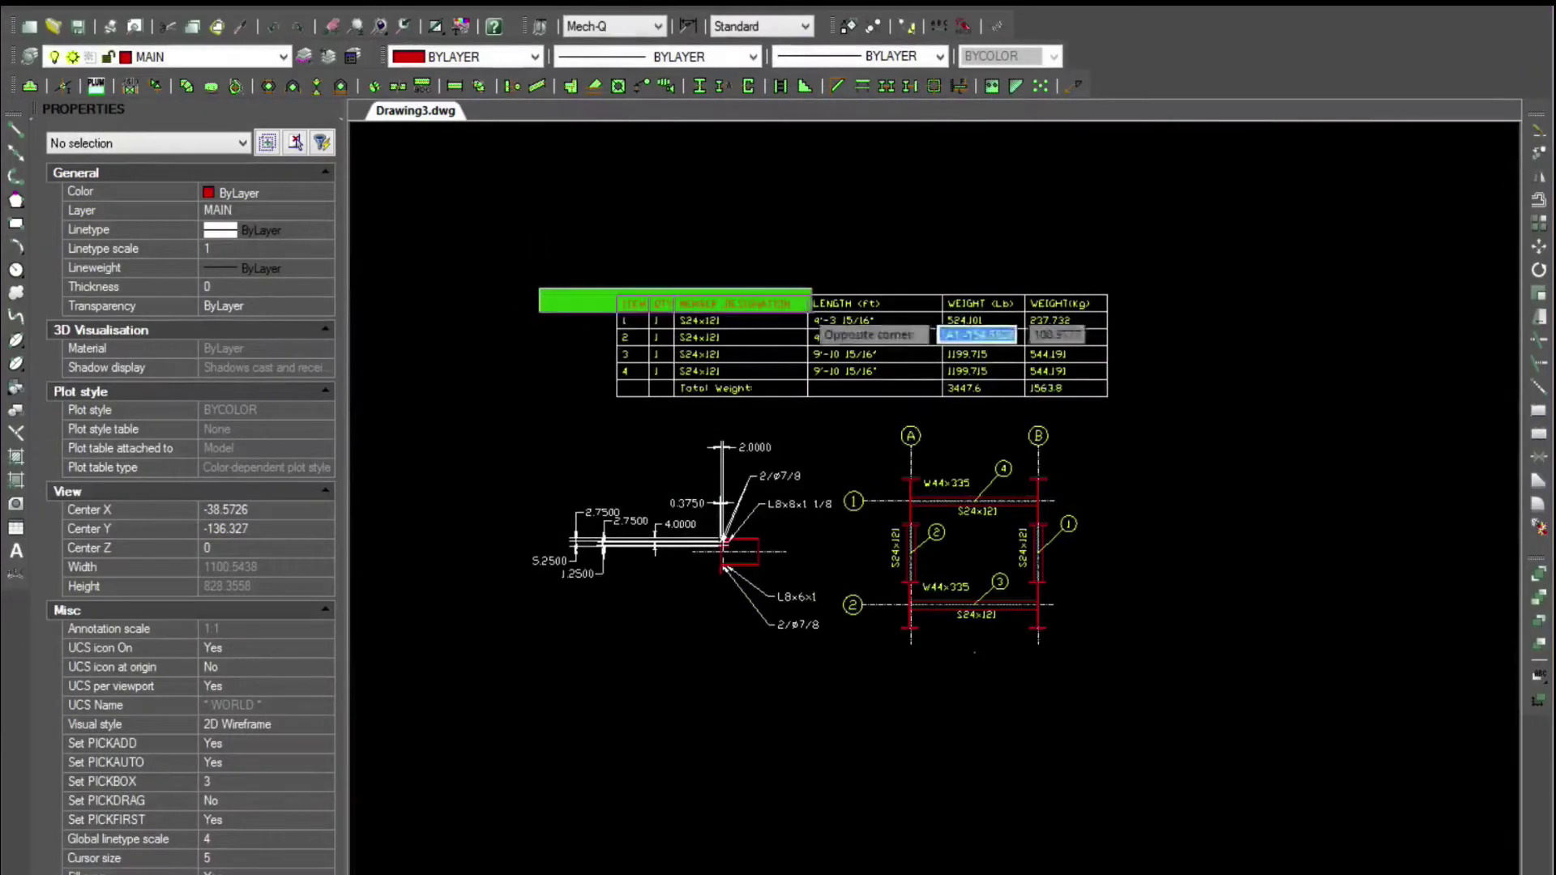
pyautogui.click(1144, 375)
pyautogui.press('m')
pyautogui.press('space')
pyautogui.click(1151, 408)
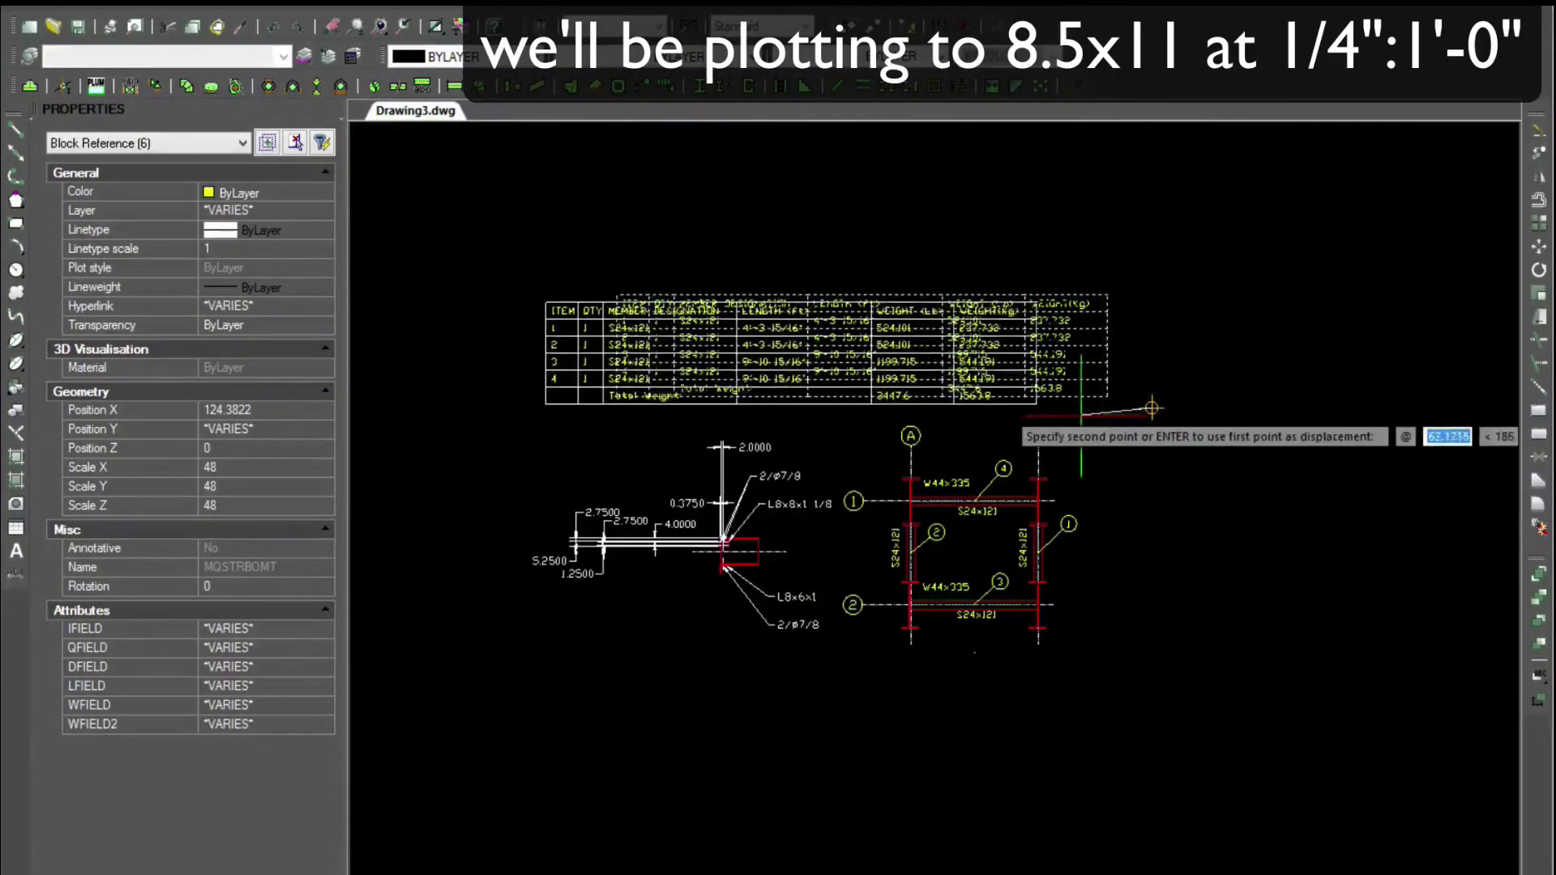
pyautogui.press('Escape')
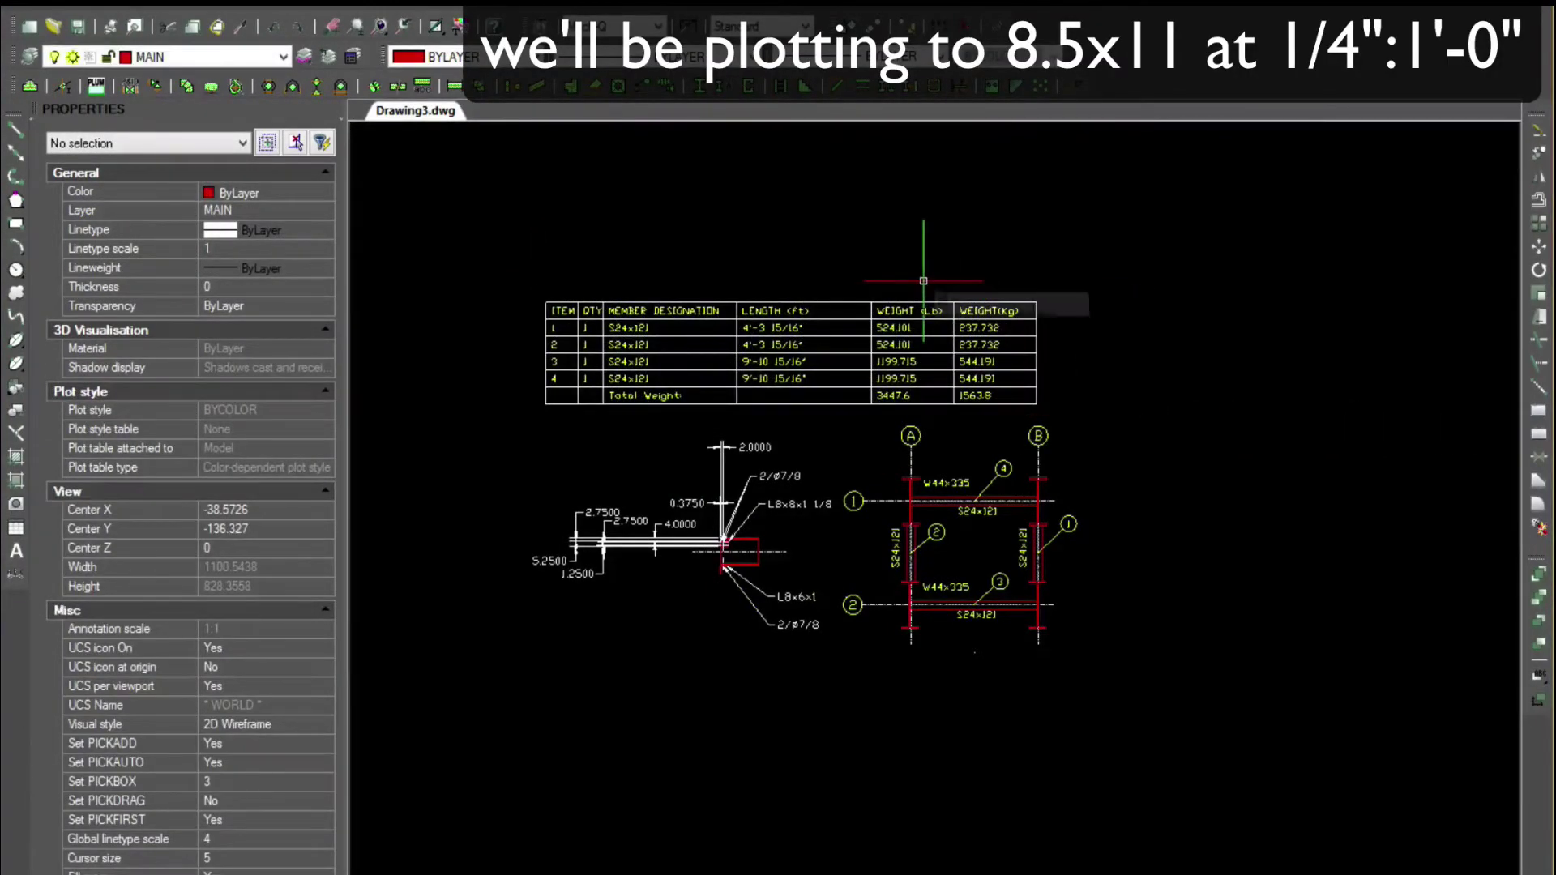
pyautogui.hotkey('ctrl', 'p')
# - Use Monochrome.ctb, turn off Fit to paper, scale 1/4" = 1', and print Extents
pyautogui.click(970, 327)
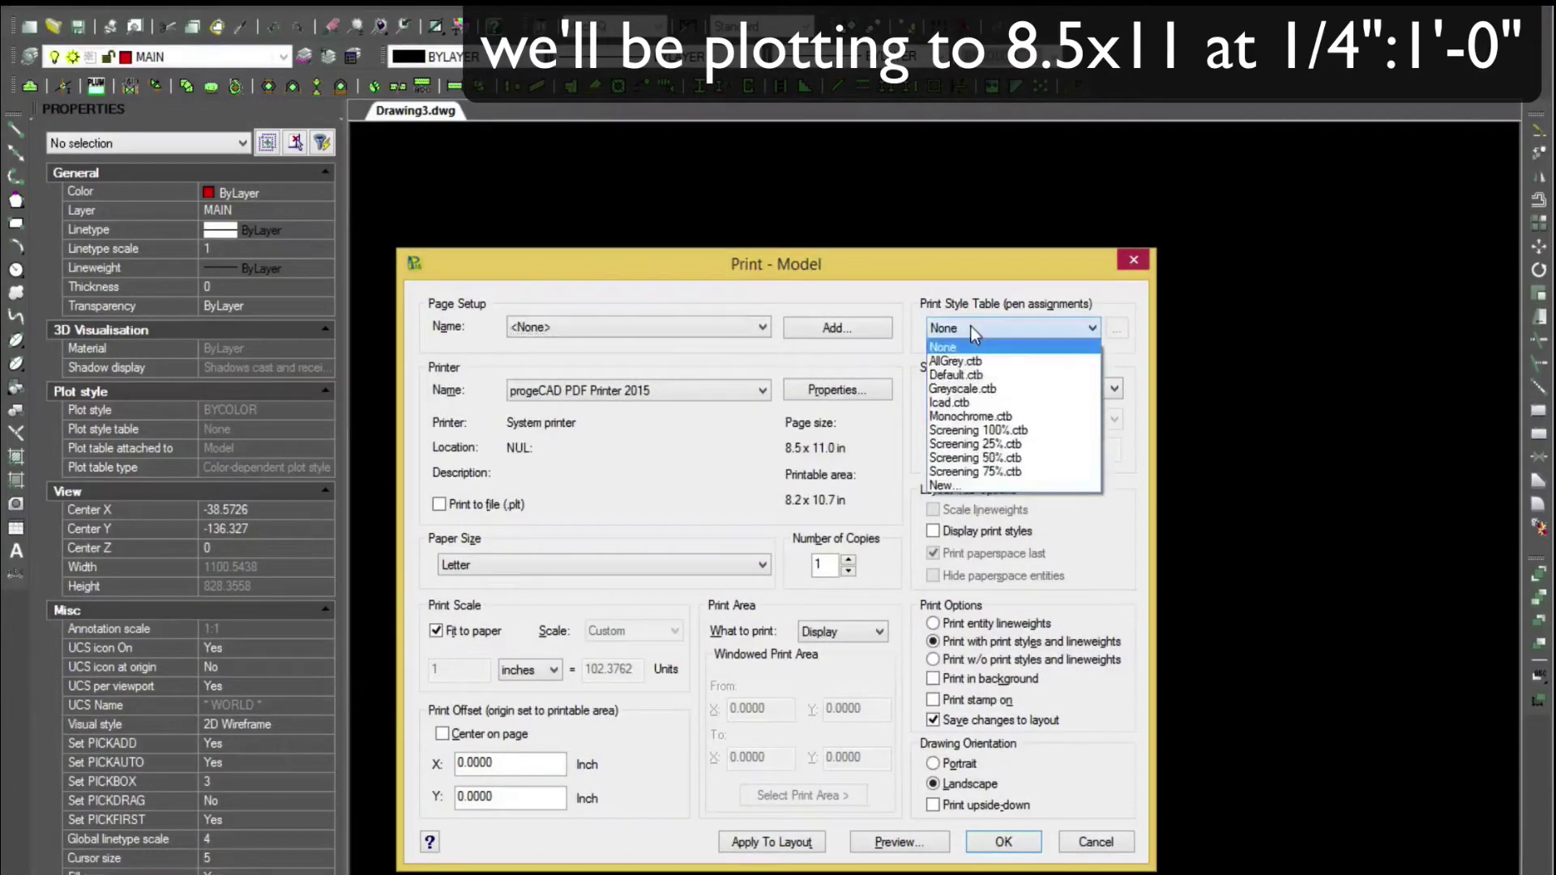
pyautogui.click(975, 416)
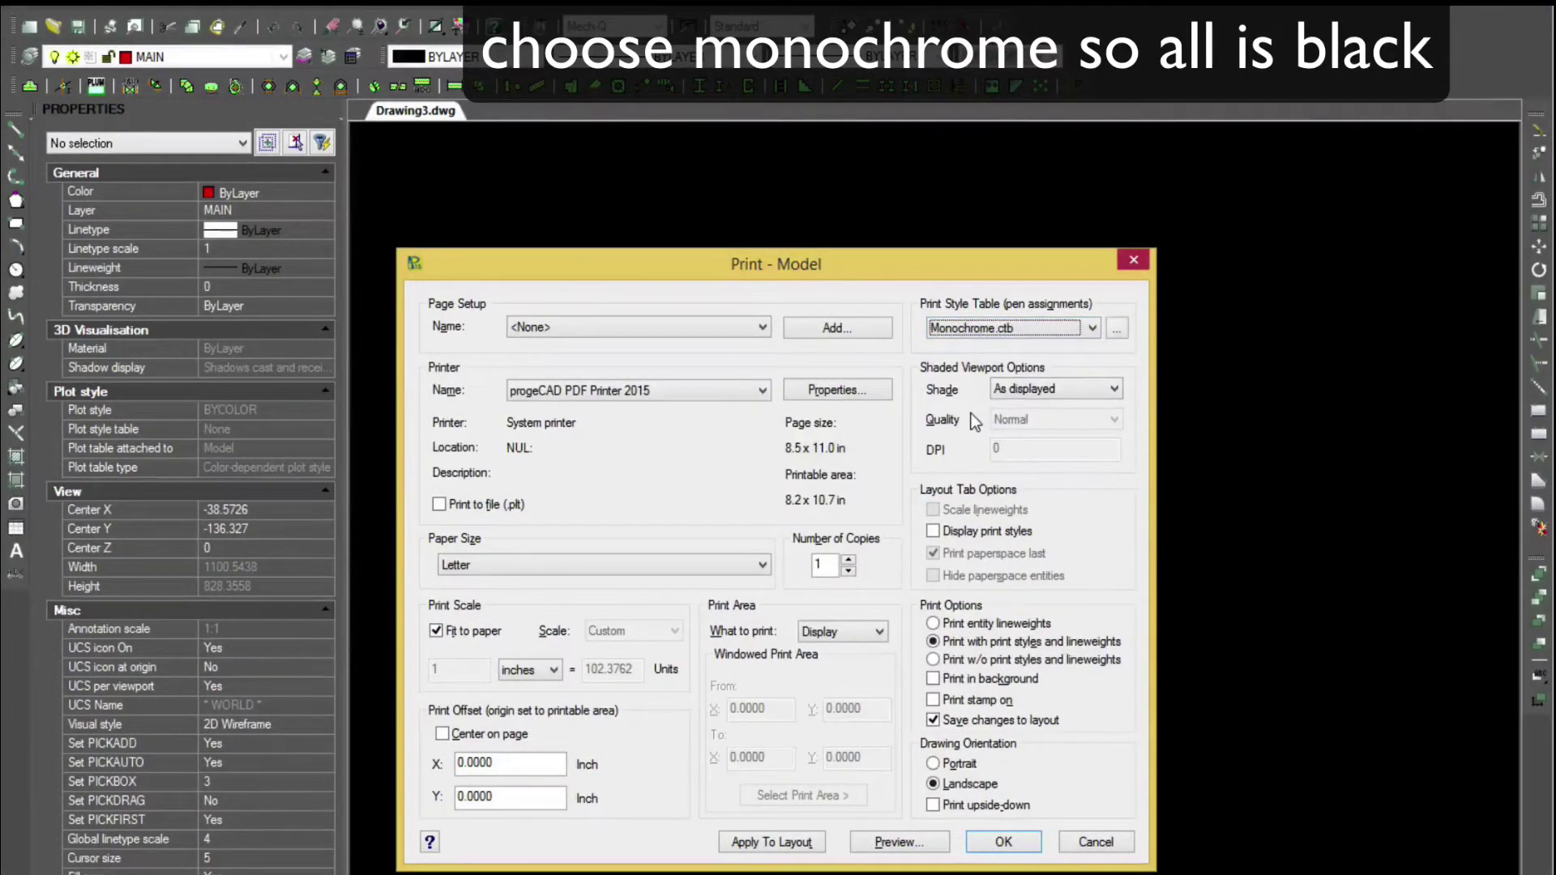
pyautogui.click(437, 631)
pyautogui.click(632, 631)
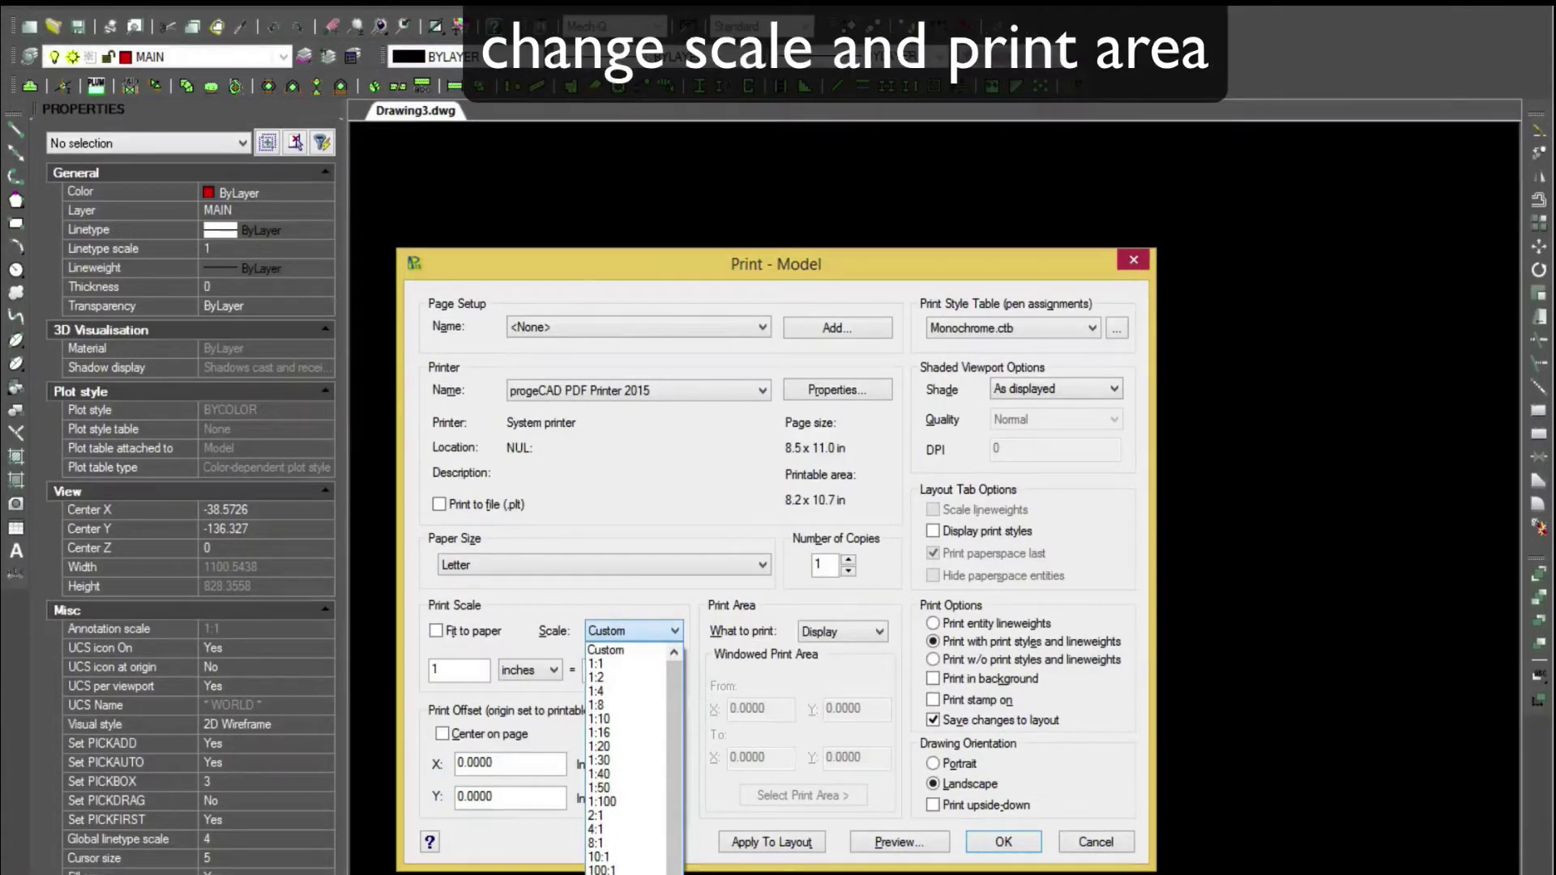
pyautogui.click(628, 867)
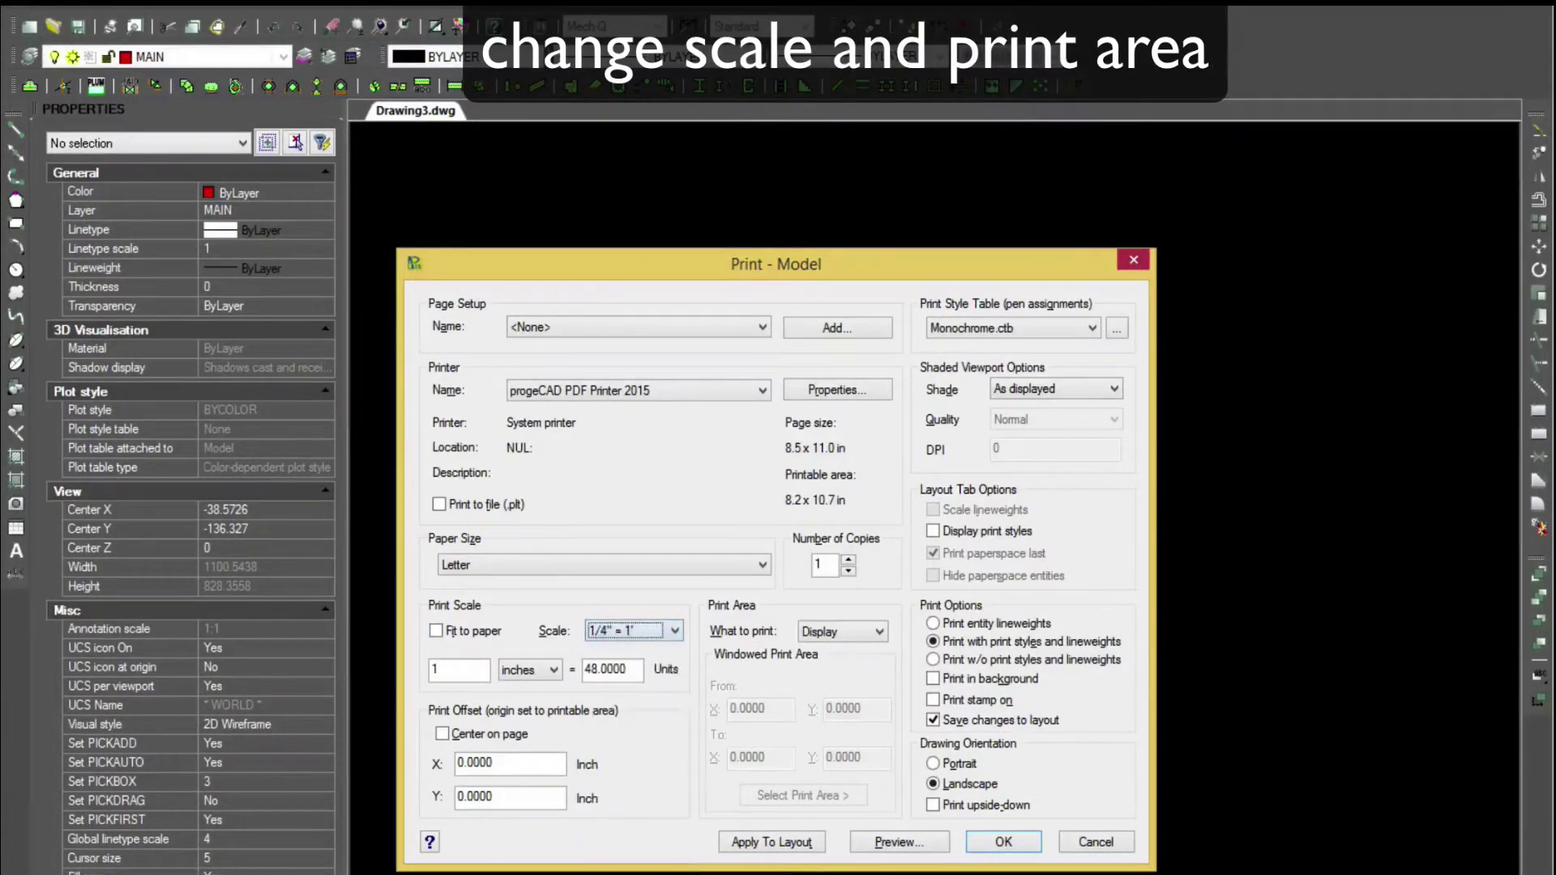
pyautogui.click(860, 630)
pyautogui.click(835, 649)
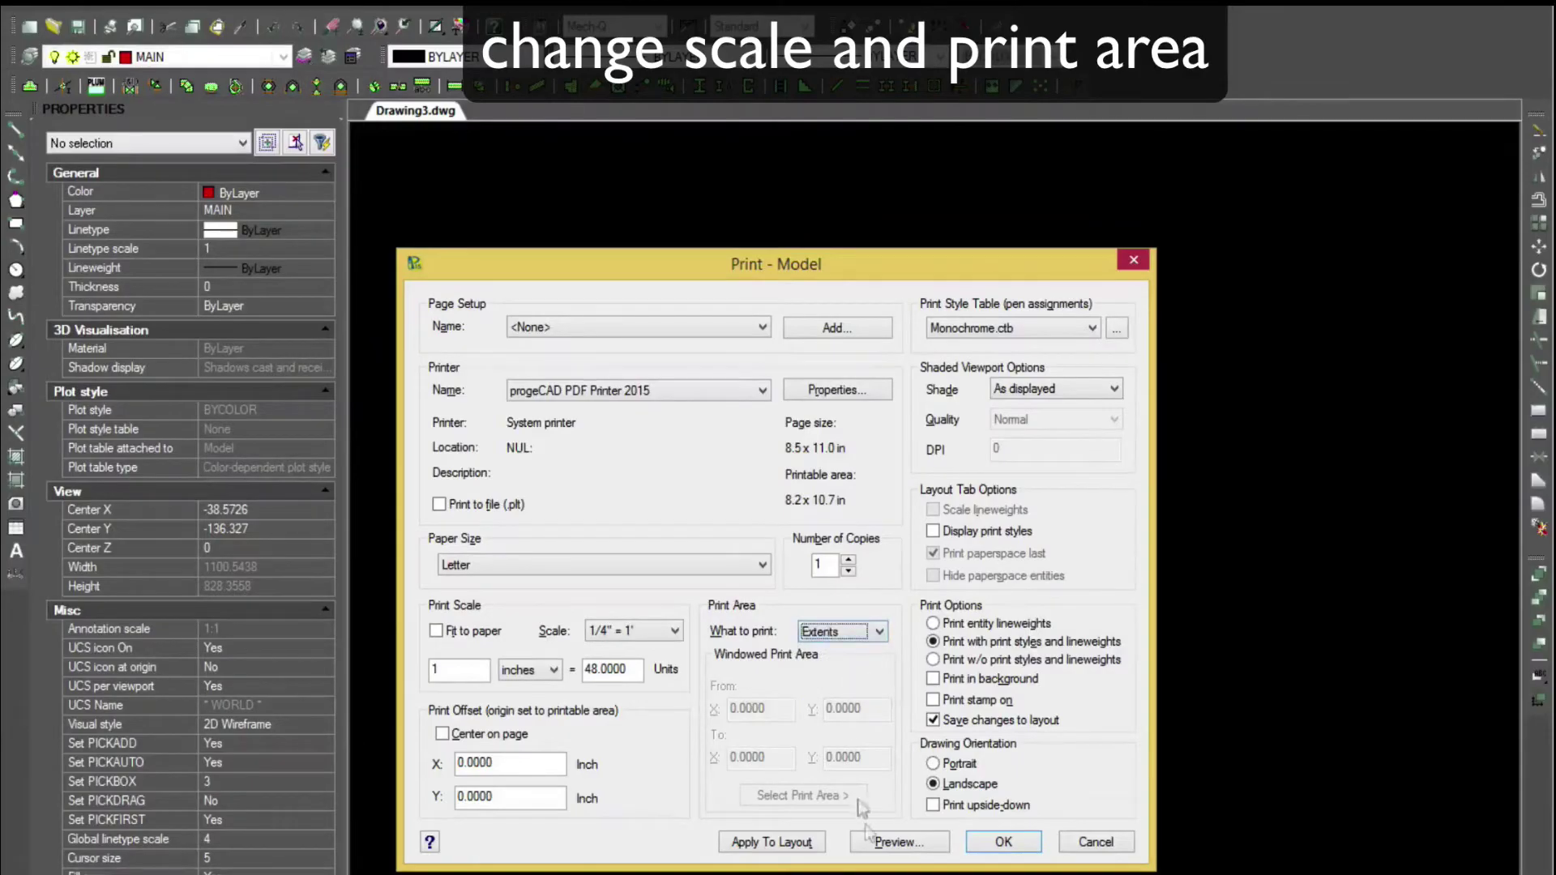